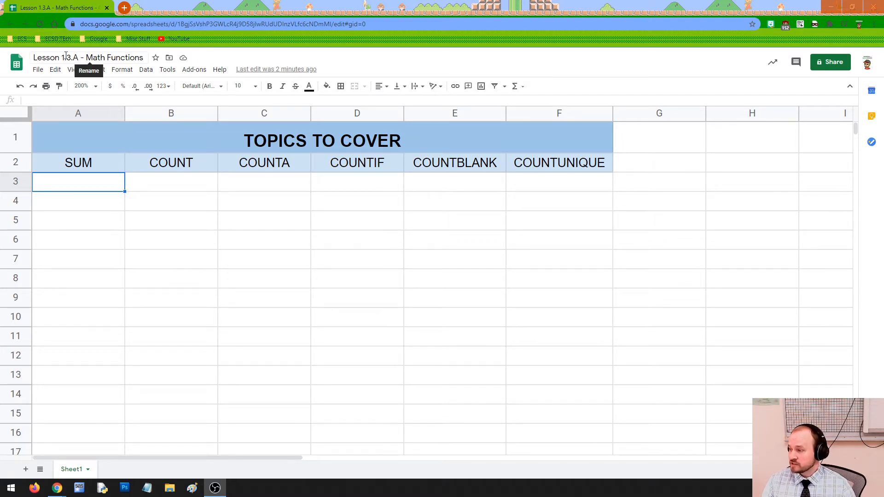
pyautogui.moveTo(62, 57); pyautogui.dragTo(76, 56)
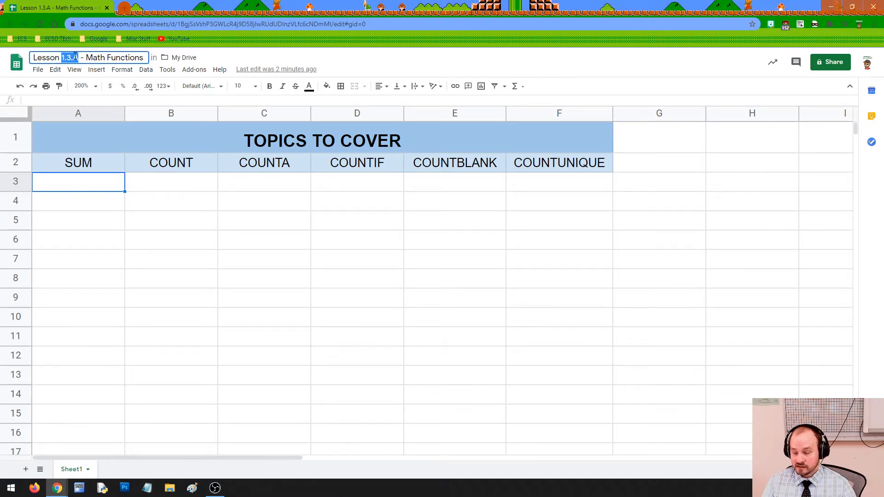
pyautogui.click(70, 188)
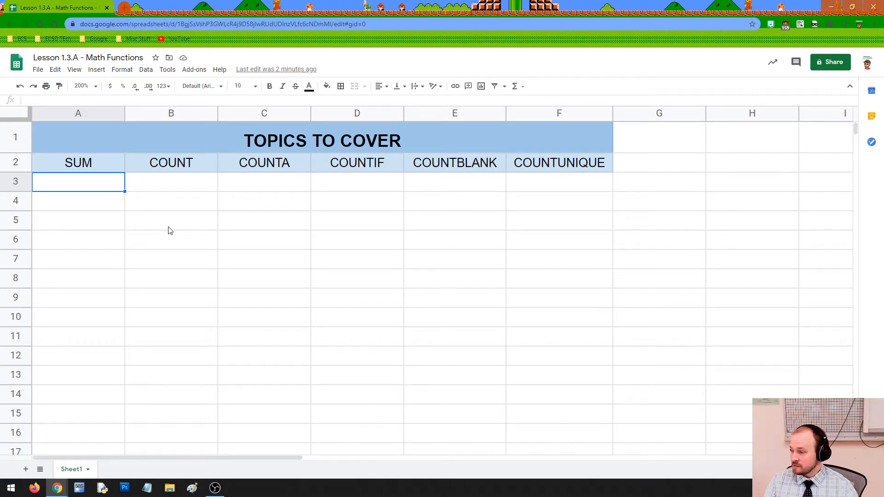
pyautogui.click(83, 165)
# Enter the numbers 5, 8, 12, 54, 8, 35 and 17 down the SUM column in cells A3 through A9.
pyautogui.click(96, 184)
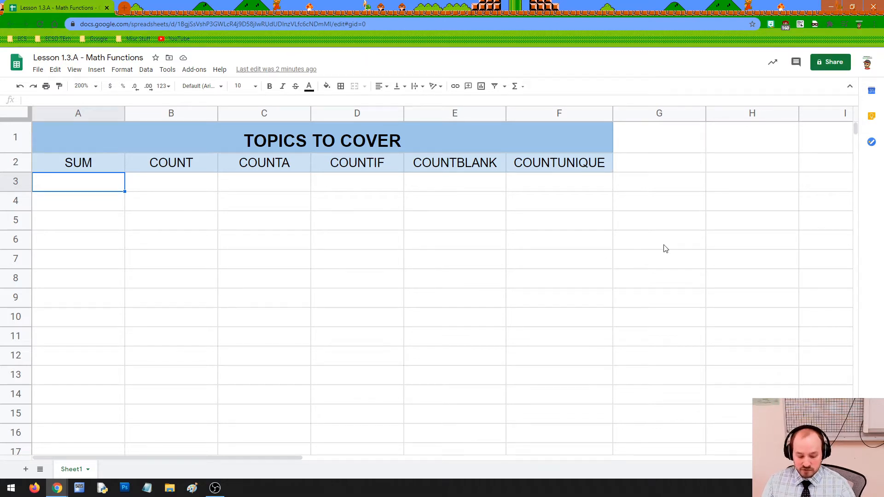
pyautogui.write('5')
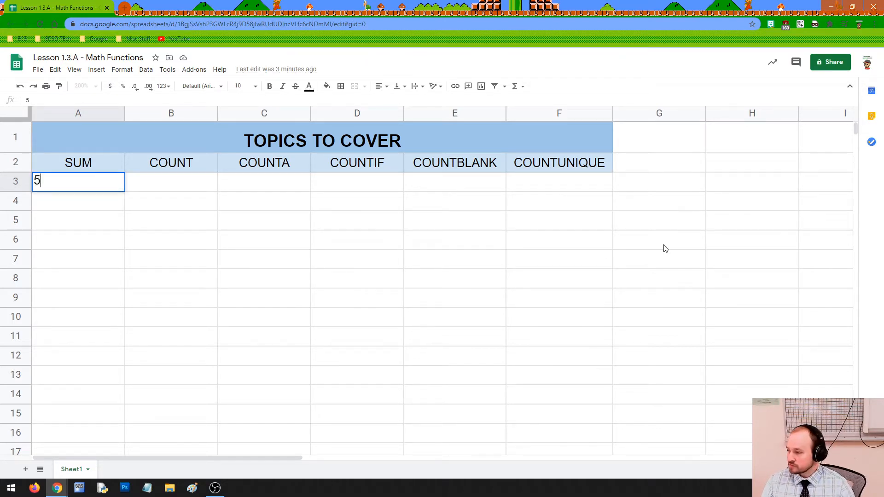
pyautogui.press('Return')
pyautogui.write('8')
pyautogui.press('Return')
pyautogui.write('12')
pyautogui.press('Return')
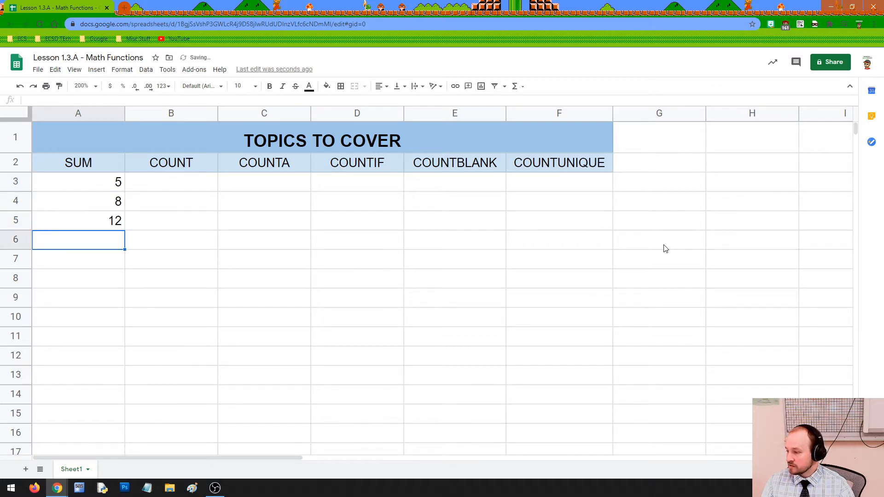
pyautogui.write('54')
pyautogui.press('Return')
pyautogui.write('8')
pyautogui.press('Return')
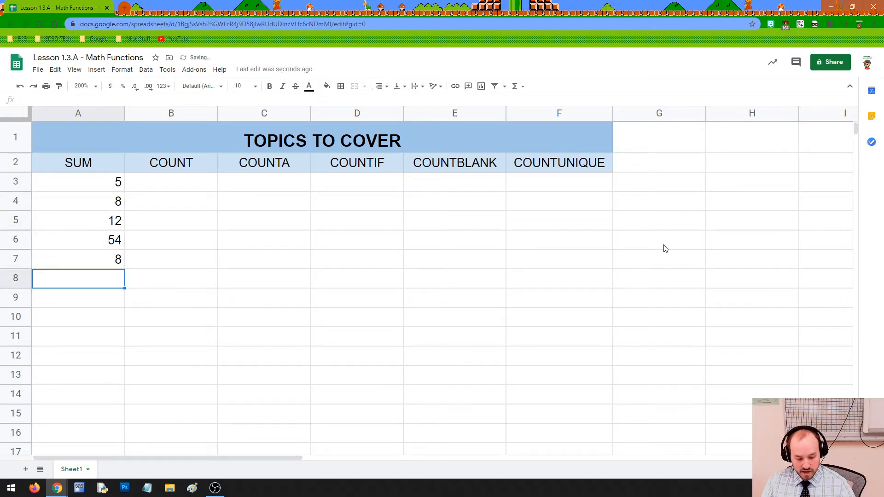
pyautogui.write('35')
pyautogui.press('Return')
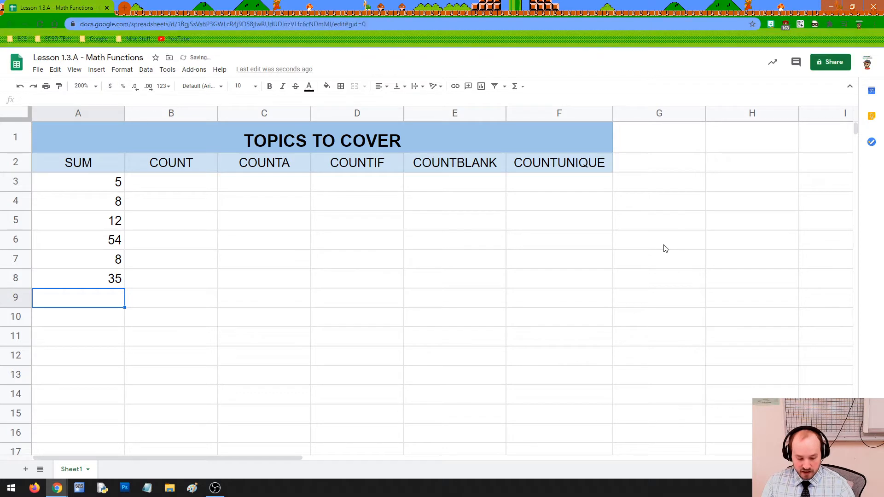
pyautogui.write('17')
pyautogui.press('Return')
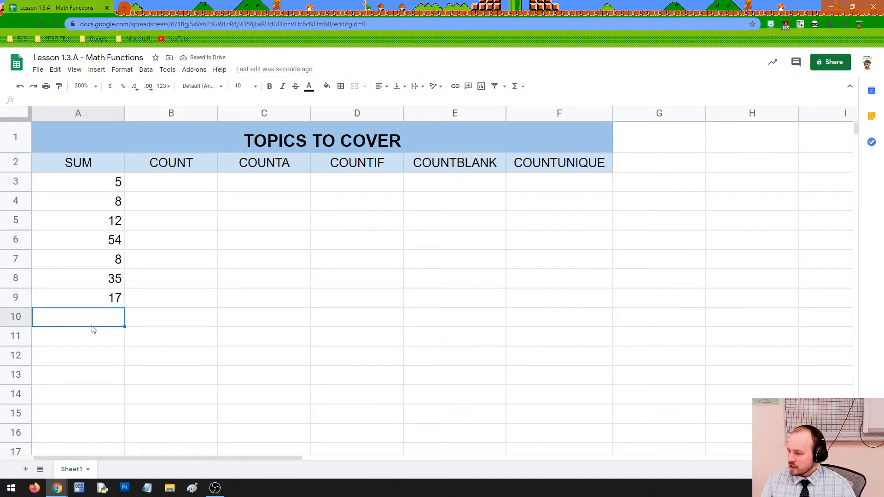
# Add the label "Total:" in cell A10, directly below the numbers in the SUM column.
pyautogui.moveTo(101, 181); pyautogui.dragTo(100, 296)
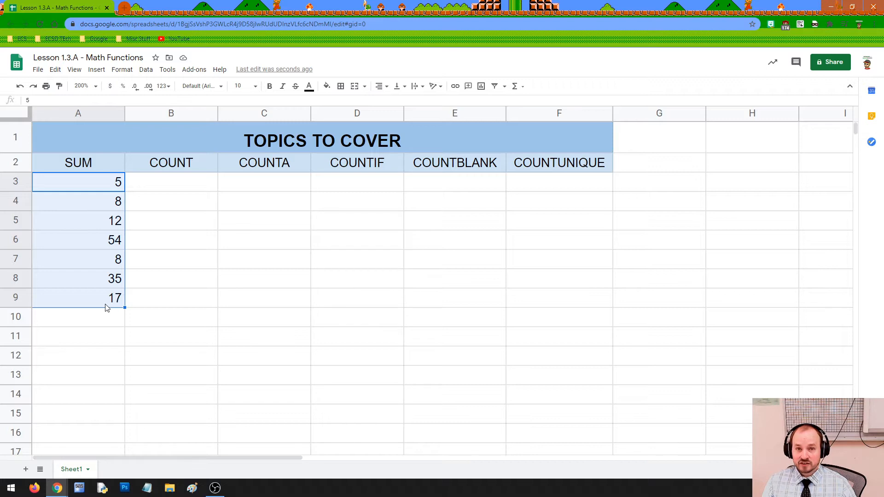
pyautogui.click(106, 326)
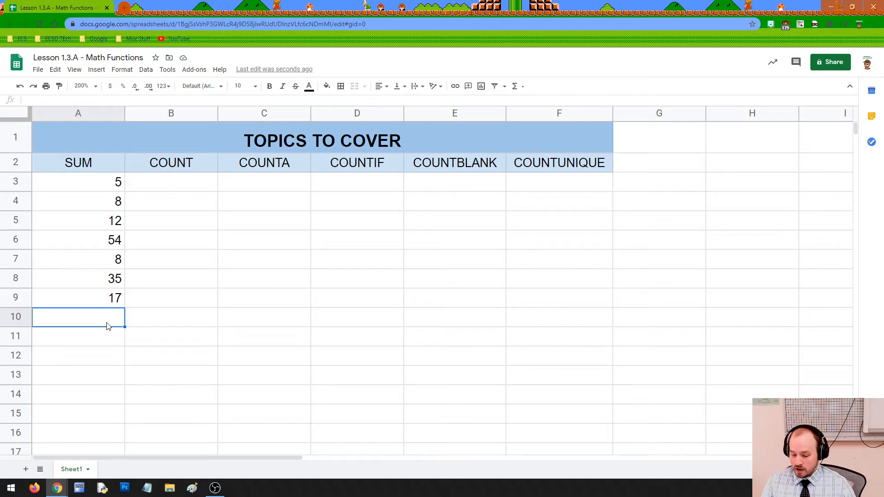
pyautogui.write('Total:')
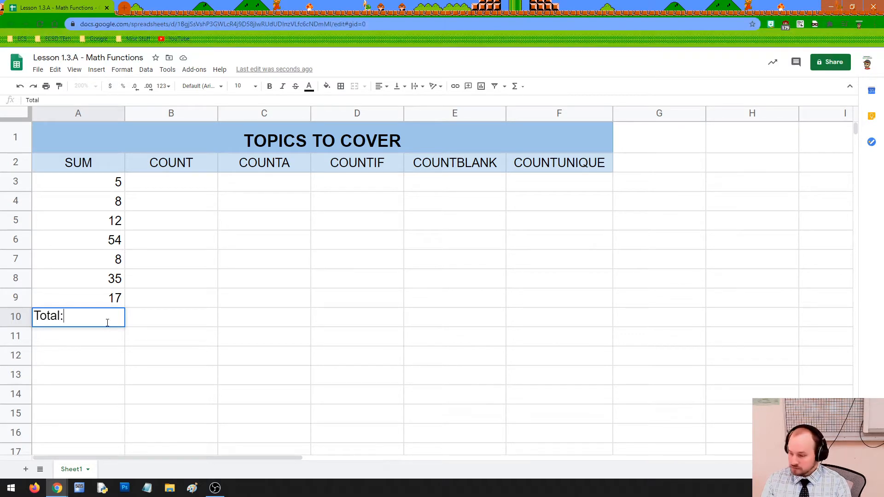
pyautogui.press('Return')
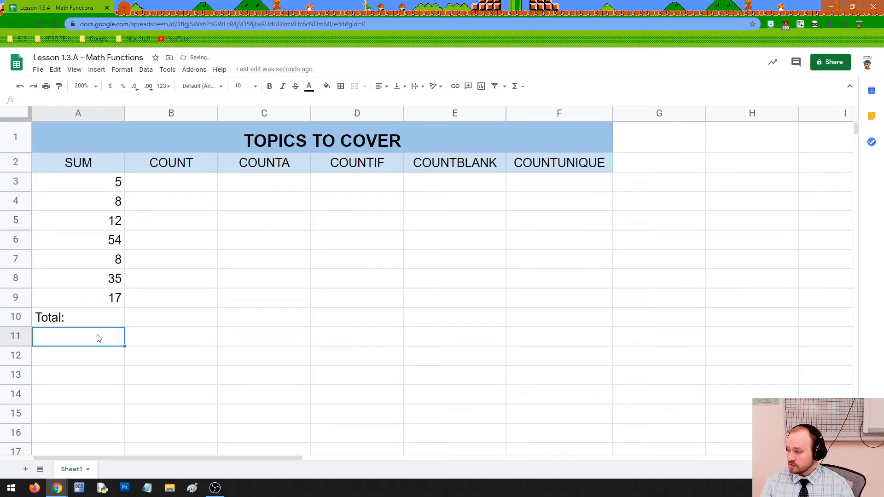
pyautogui.moveTo(111, 181); pyautogui.dragTo(115, 300)
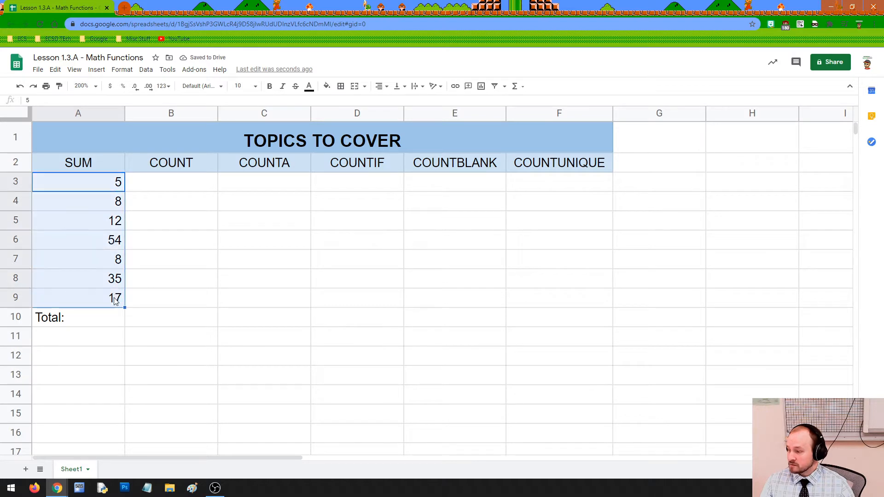
pyautogui.click(95, 341)
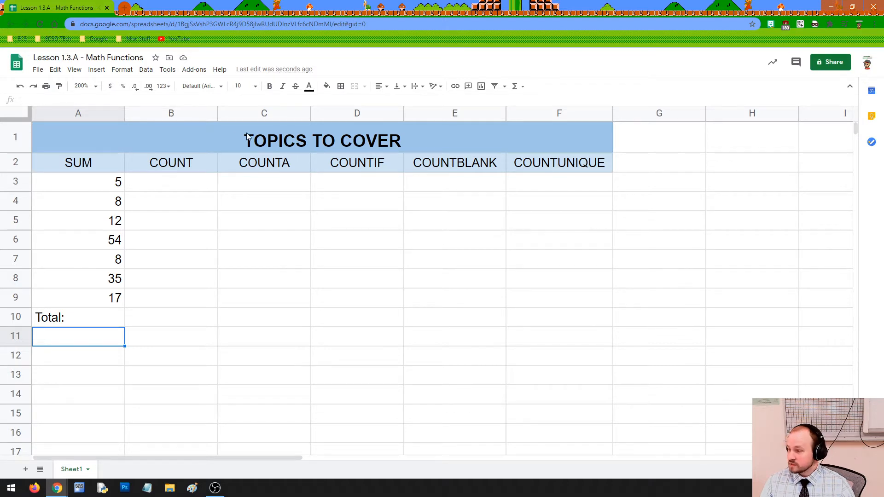
pyautogui.click(96, 69)
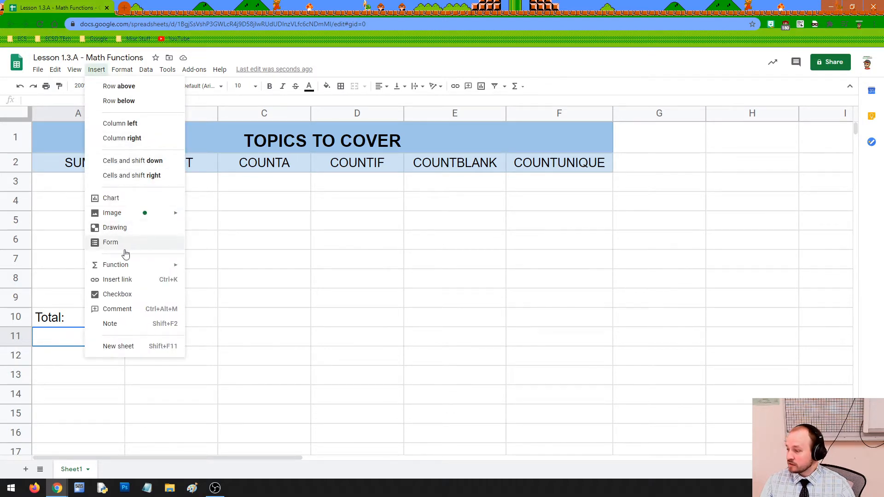
pyautogui.moveTo(123, 267)
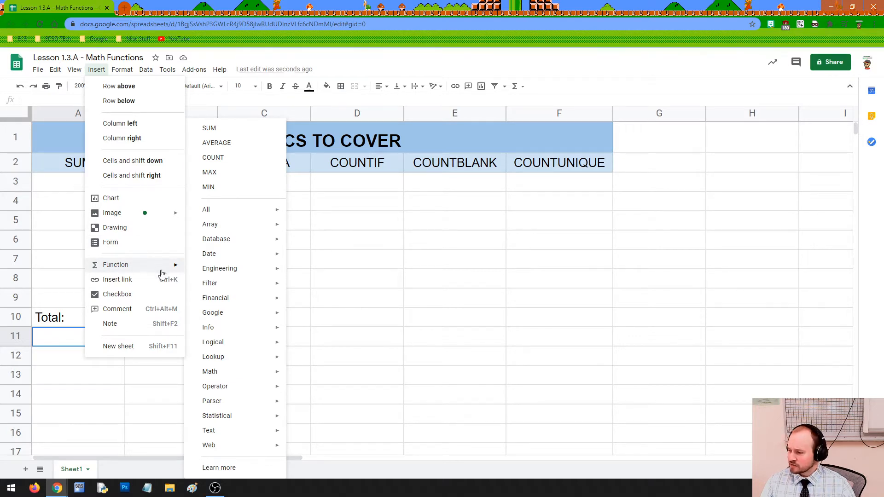
pyautogui.click(407, 296)
# Enter the formula =sum(A3:A9) in cell A11 to total the numbers in the SUM column.
pyautogui.click(78, 332)
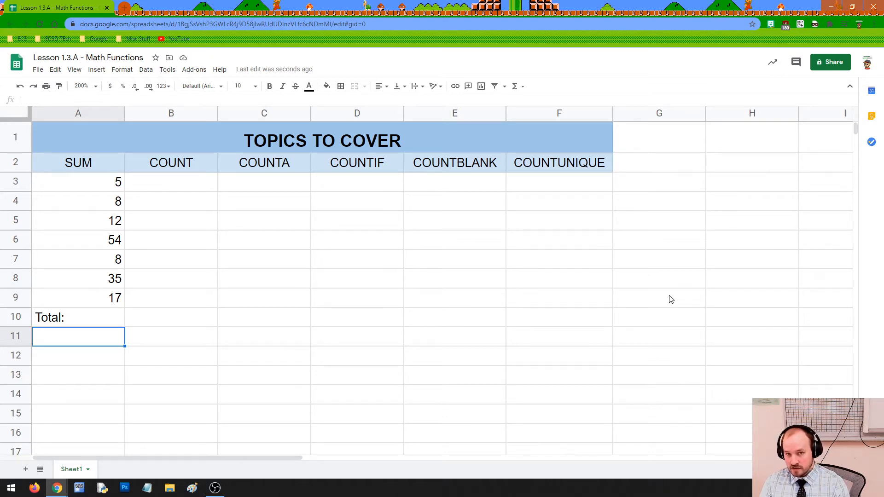
pyautogui.write('=')
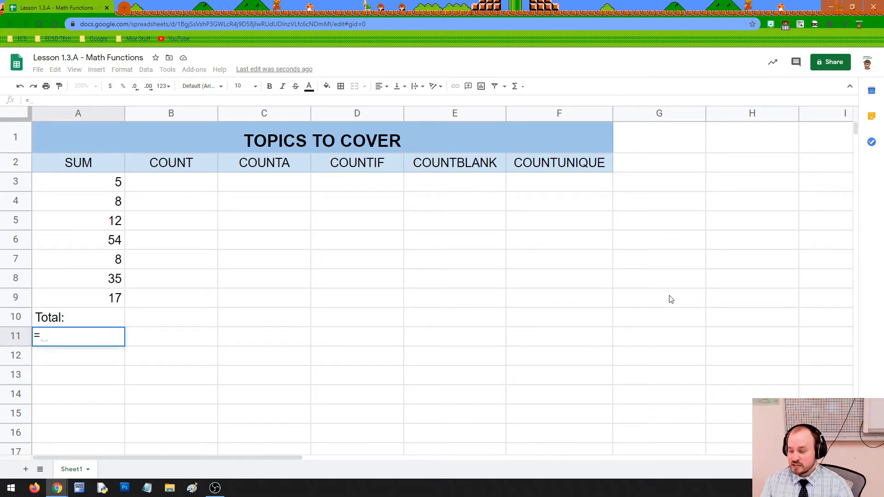
pyautogui.write('su')
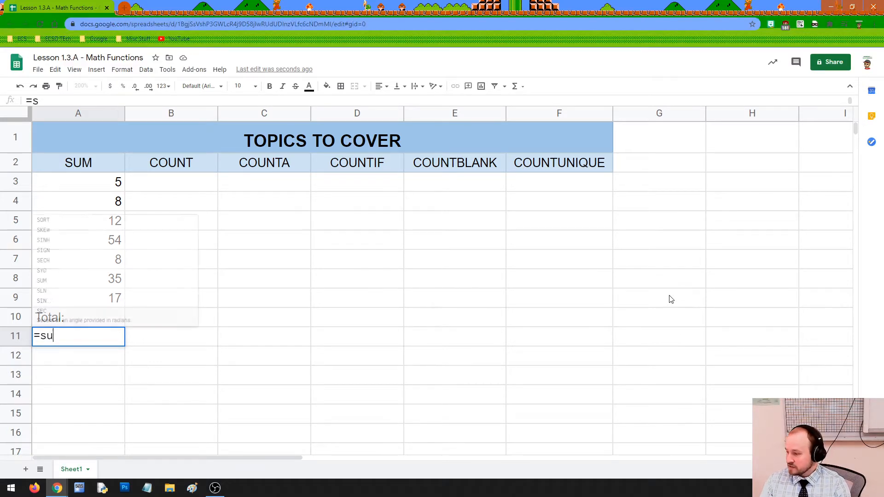
pyautogui.write('m(')
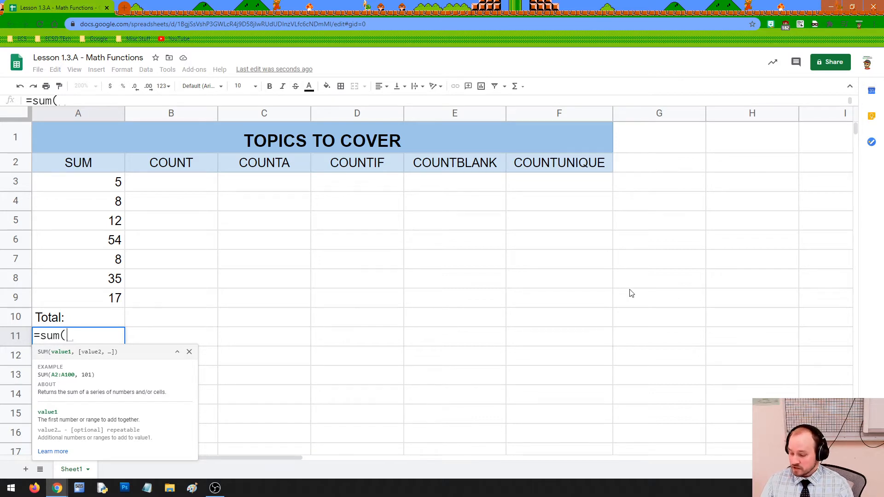
pyautogui.write('A3')
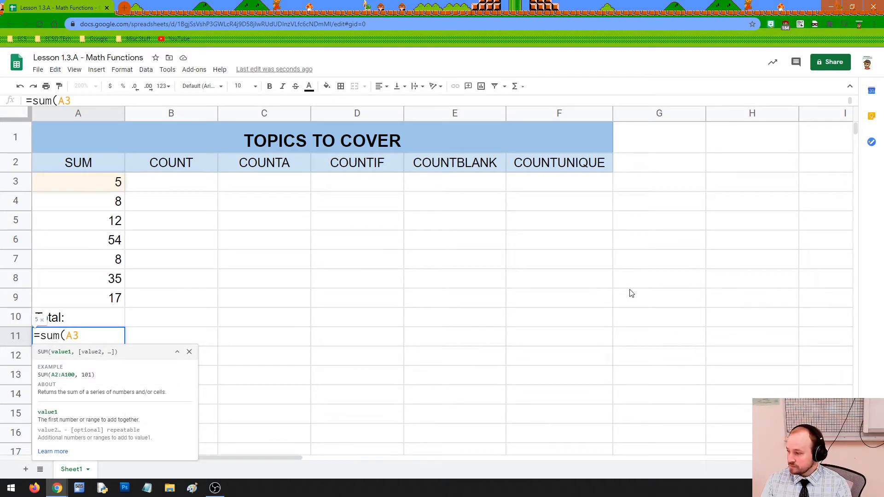
pyautogui.write(':')
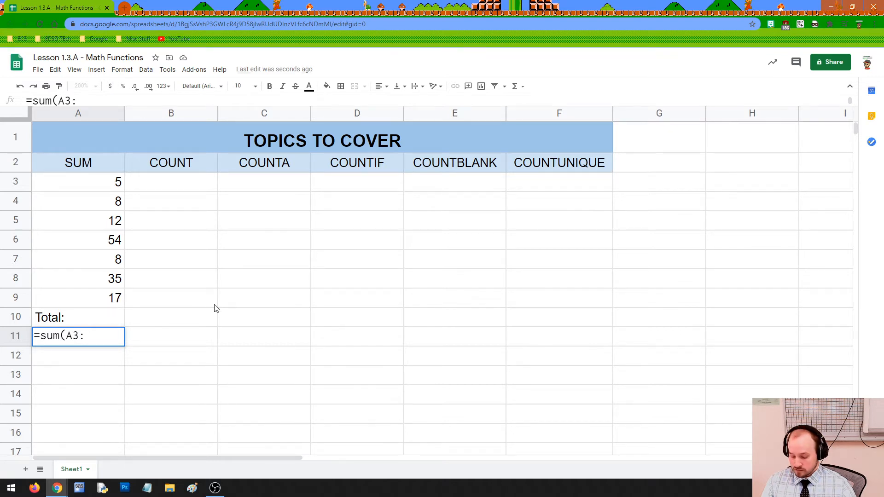
pyautogui.write('A9')
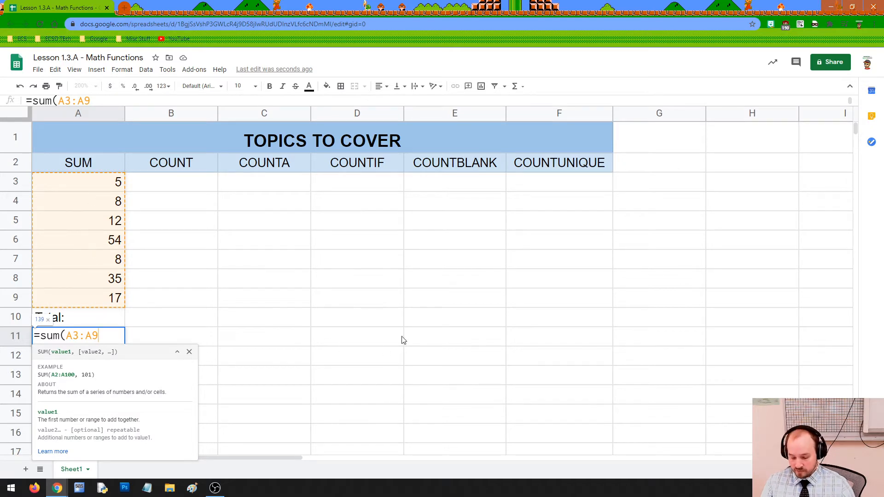
pyautogui.write(')')
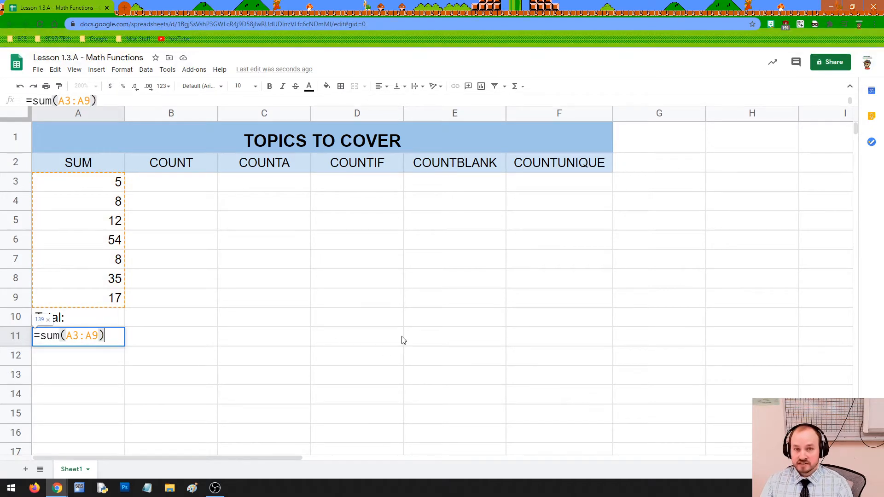
pyautogui.press('Return')
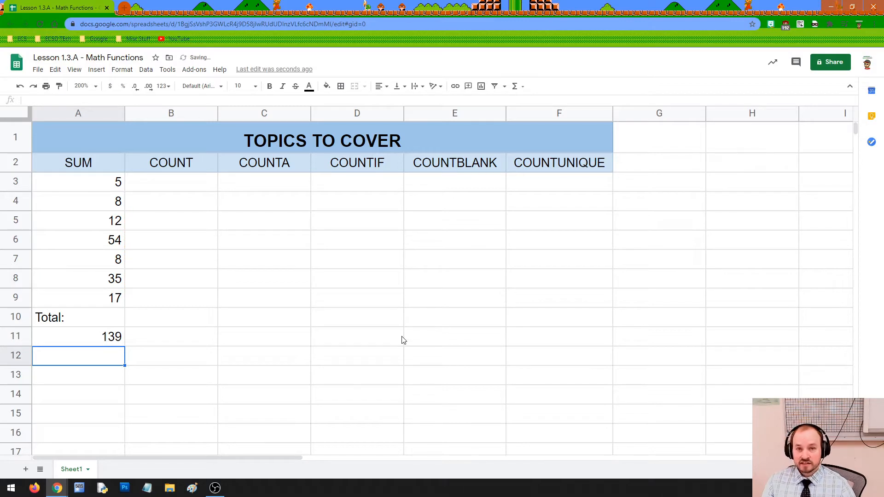
# Change the value in cell A3 to 6 and check the total in cell A11.
pyautogui.click(113, 184)
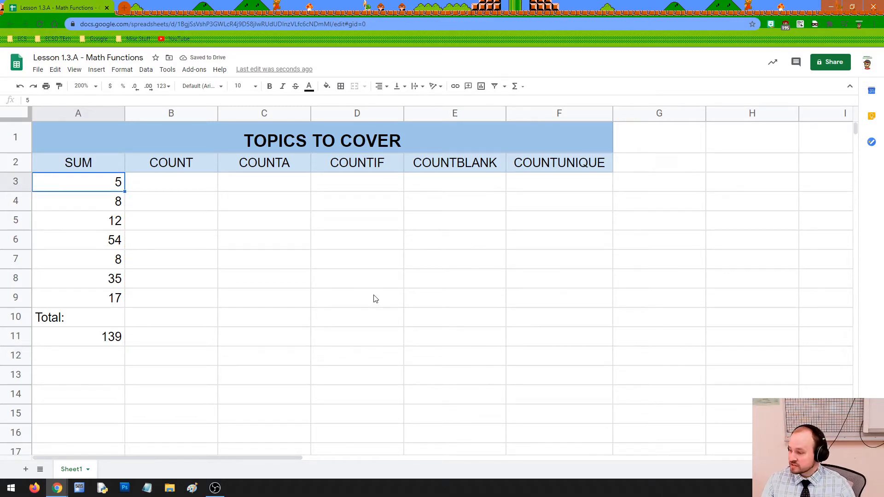
pyautogui.write('6')
pyautogui.press('Return')
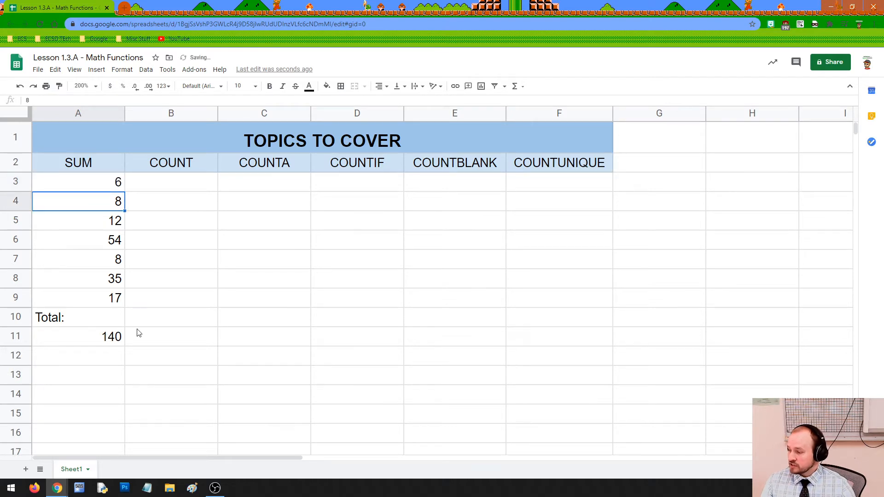
pyautogui.click(110, 337)
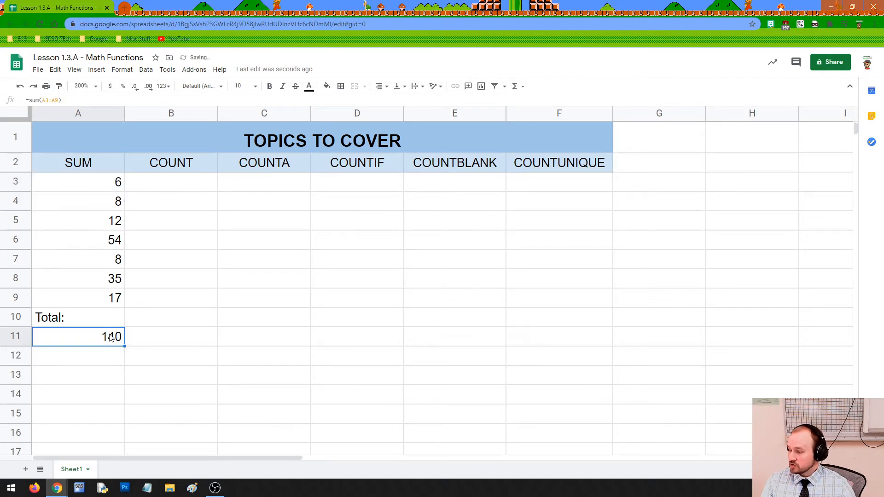
# Replace the values in cells A6, A7 and A8 with 55, 4 and 288.
pyautogui.click(112, 240)
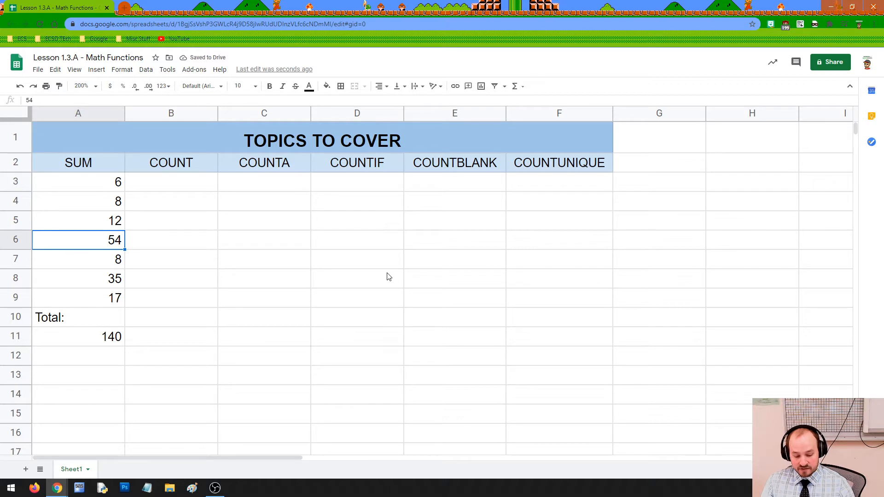
pyautogui.write('55')
pyautogui.press('Return')
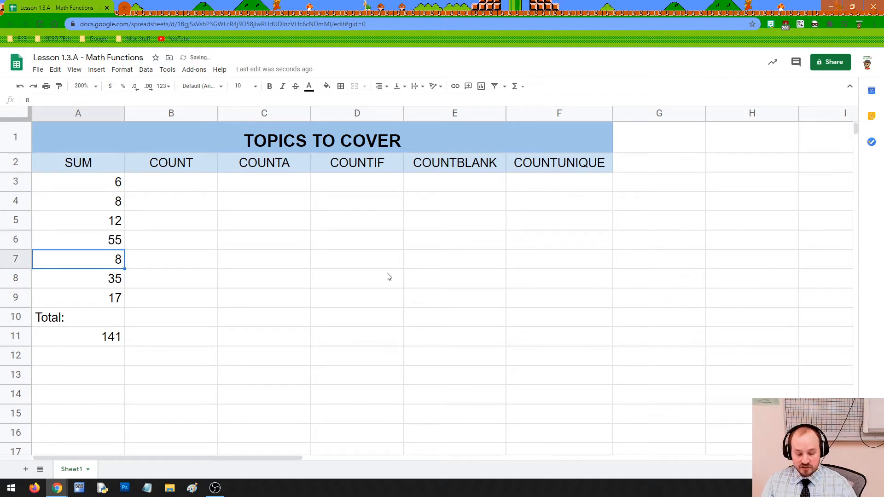
pyautogui.write('4')
pyautogui.press('Return')
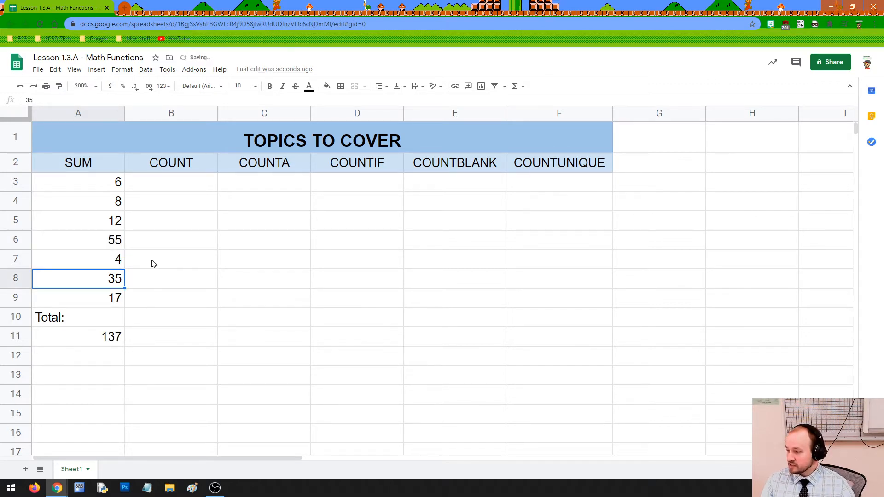
pyautogui.write('288')
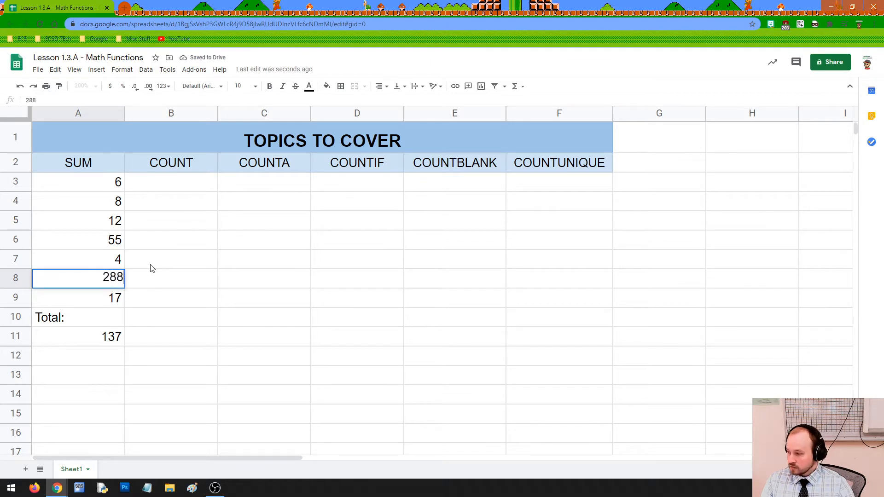
pyautogui.press('Return')
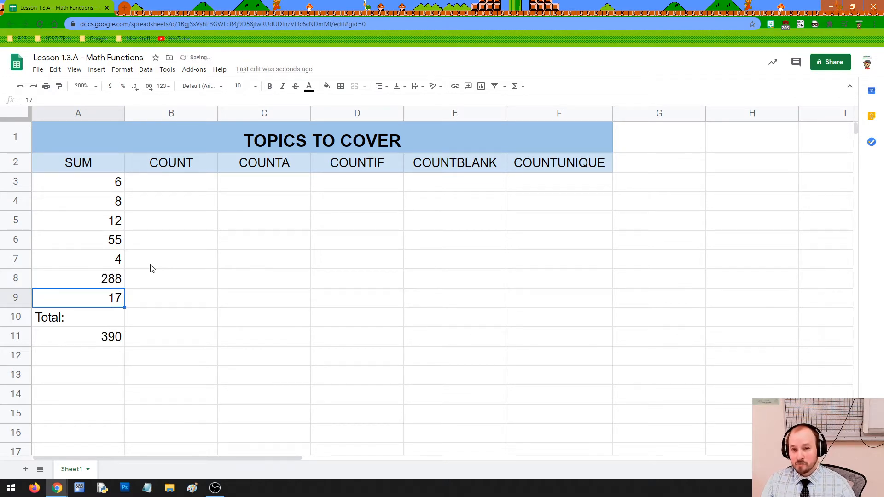
# Clear the formula in cell A11 and re-enter it as =sum(A3:A9).
pyautogui.click(100, 337)
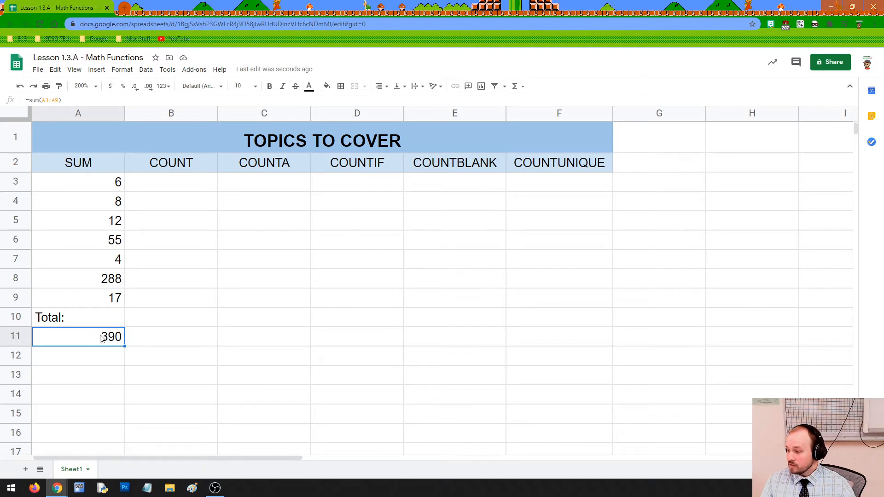
pyautogui.doubleClick(100, 336)
pyautogui.moveTo(108, 336); pyautogui.dragTo(25, 338)
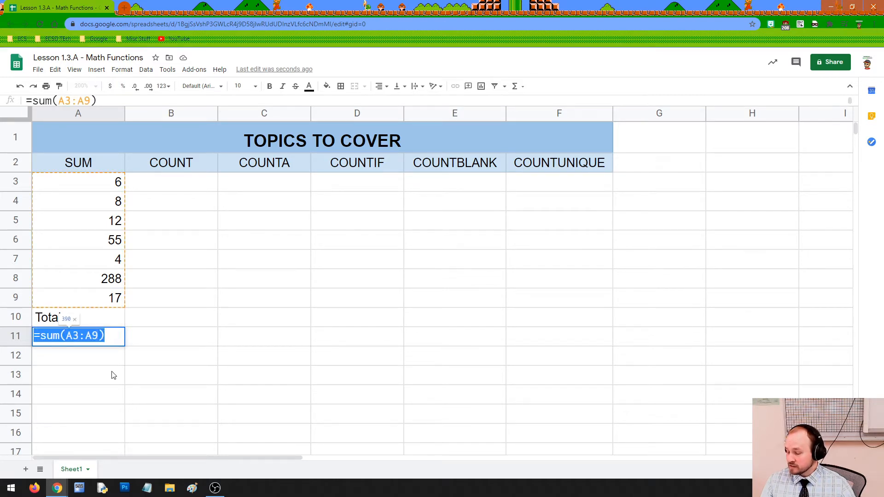
pyautogui.press('BackSpace')
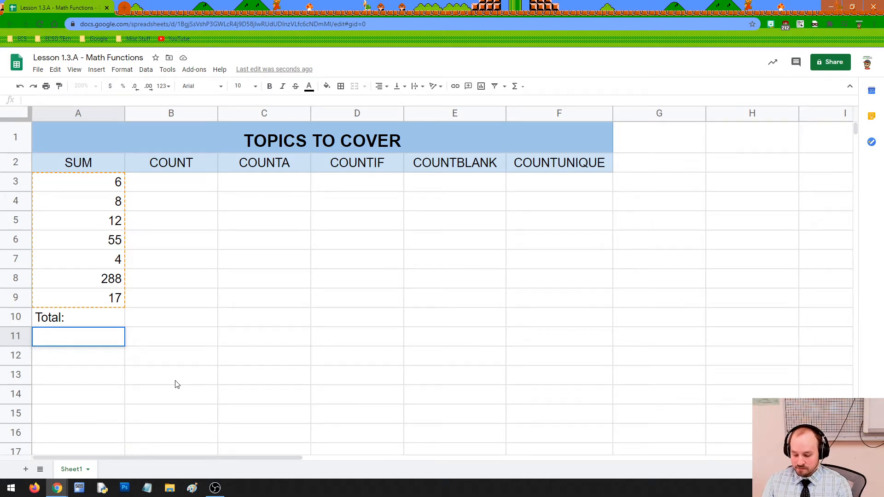
pyautogui.write('=sum')
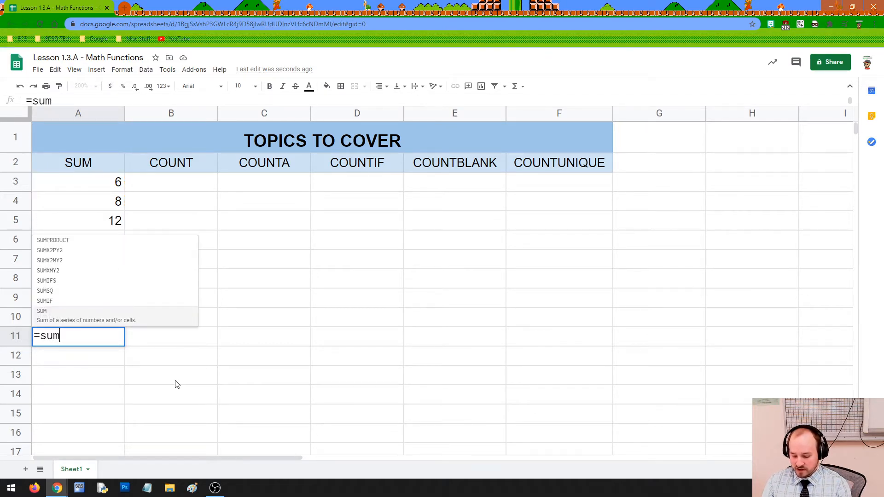
pyautogui.write('(')
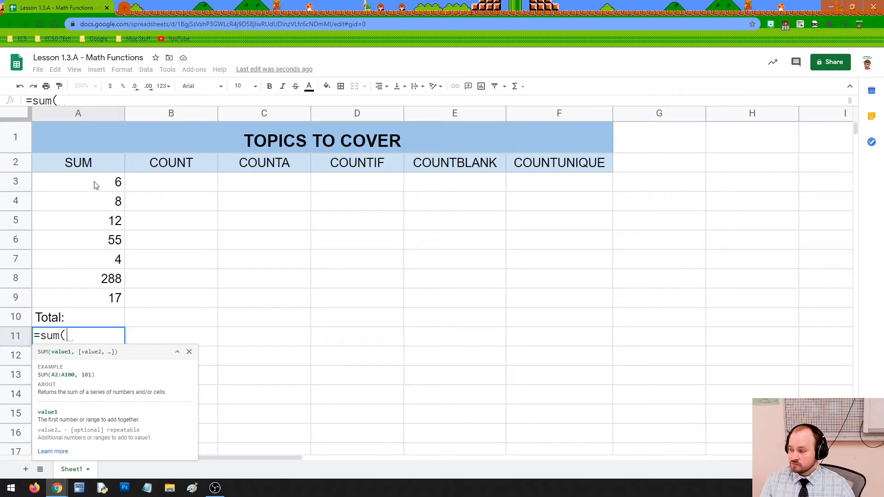
pyautogui.moveTo(97, 183); pyautogui.dragTo(97, 301)
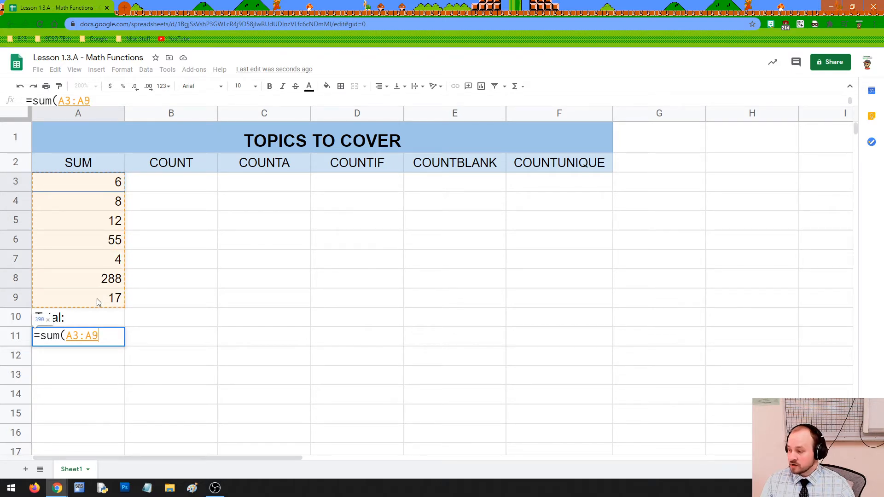
pyautogui.moveTo(96, 298)
pyautogui.mouseDown()
pyautogui.moveTo(97, 189)
pyautogui.moveTo(99, 302)
pyautogui.mouseUp()
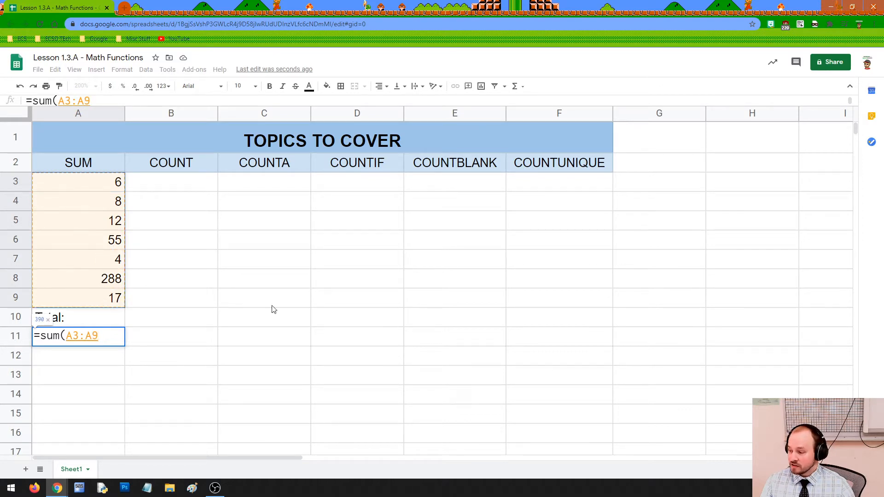
pyautogui.write(')')
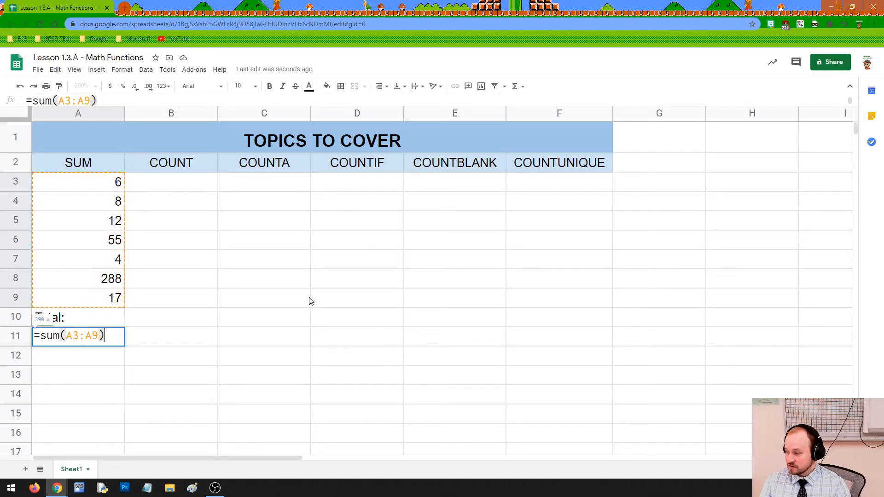
pyautogui.press('Return')
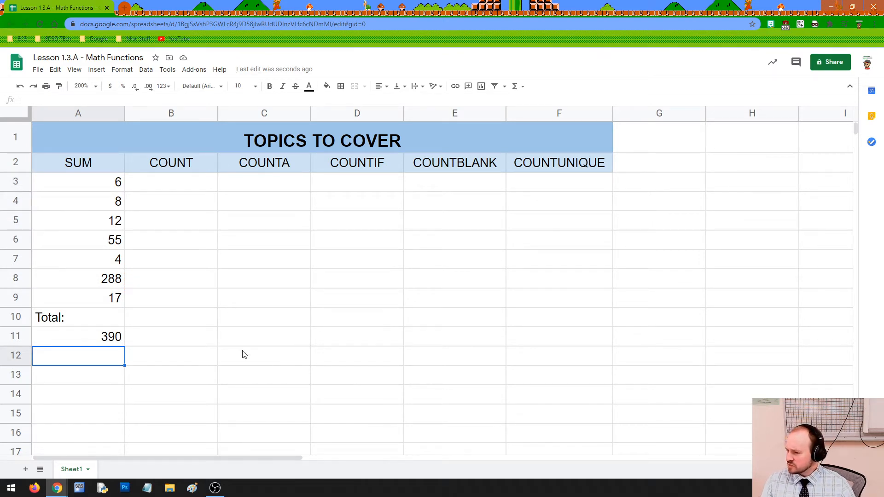
# Delete the formula in cell A11 and insert the built-in SUM function there with the range A3:A9.
pyautogui.click(112, 341)
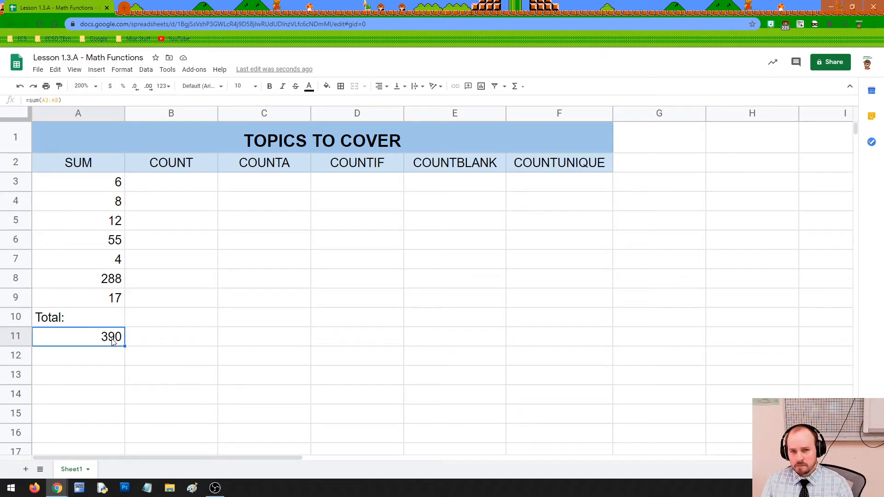
pyautogui.press('Delete')
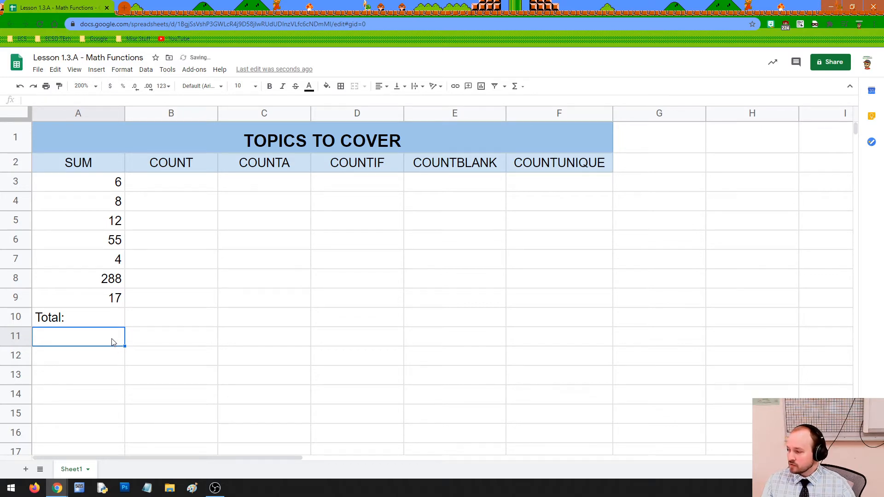
pyautogui.click(96, 70)
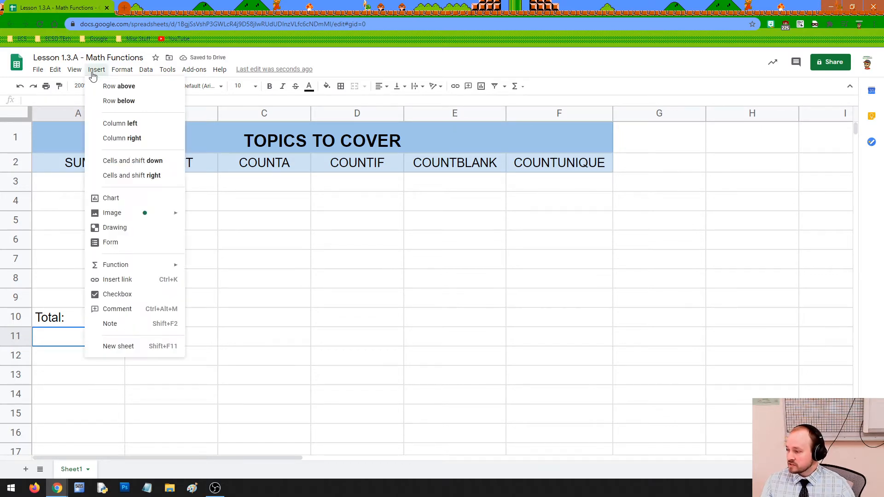
pyautogui.moveTo(135, 267)
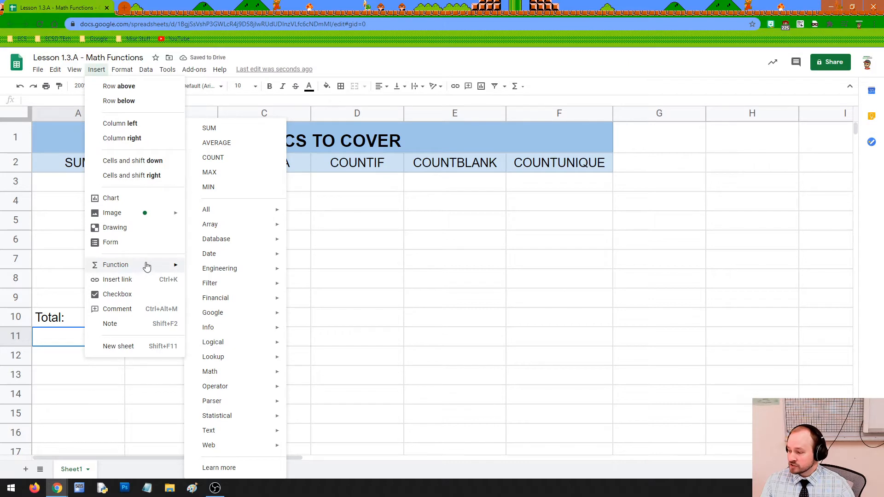
pyautogui.click(211, 128)
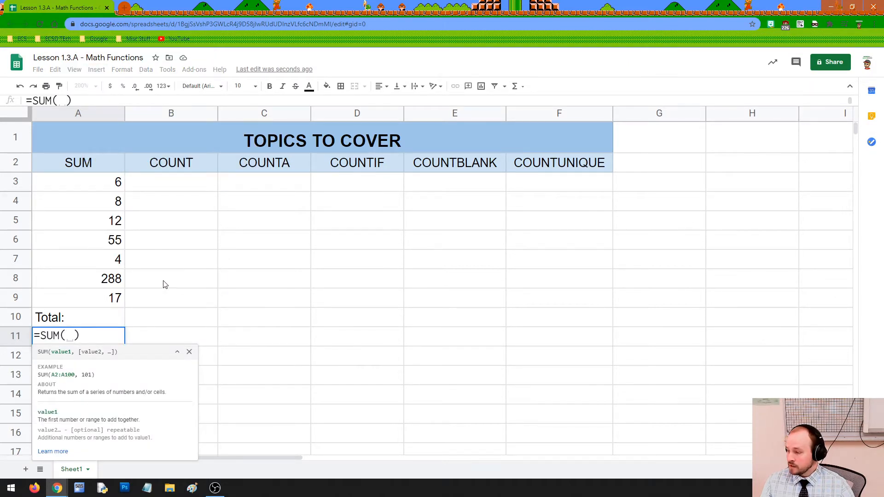
pyautogui.moveTo(106, 187); pyautogui.dragTo(102, 303)
pyautogui.click(162, 361)
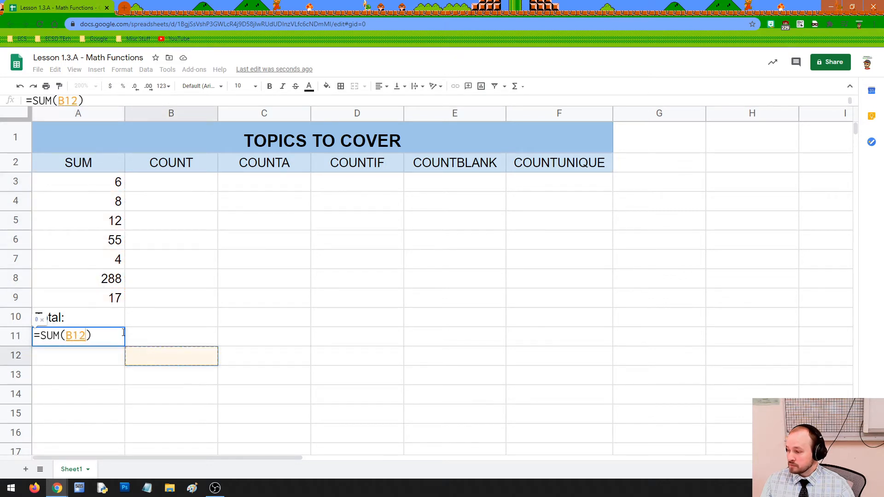
pyautogui.moveTo(92, 181); pyautogui.dragTo(95, 304)
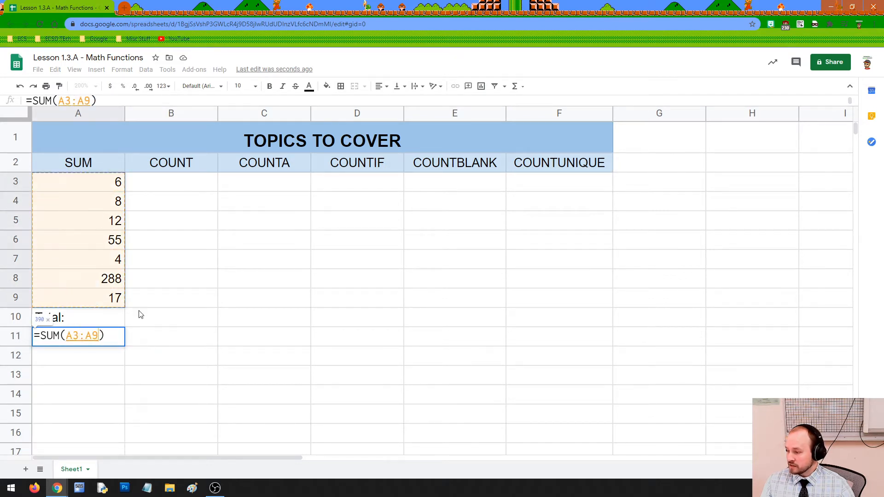
pyautogui.press('Return')
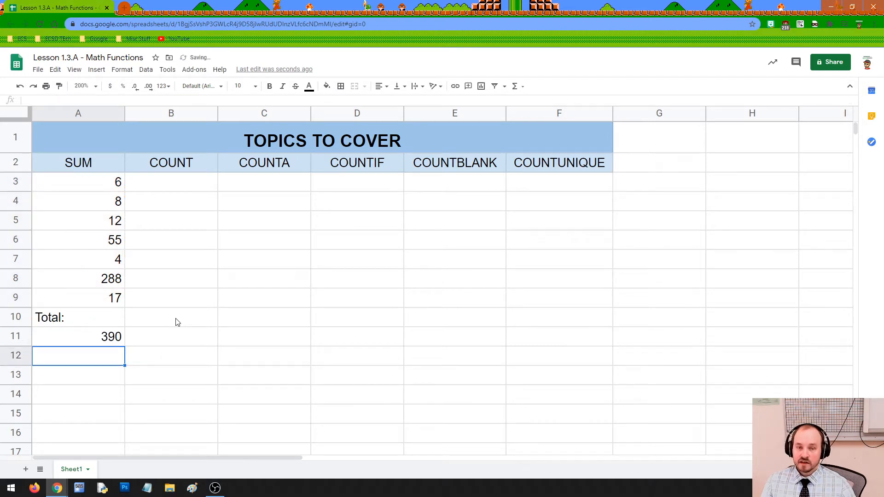
# Review the total in cell A11 and the function headings from COUNT to COUNTUNIQUE in row 2.
pyautogui.click(195, 333)
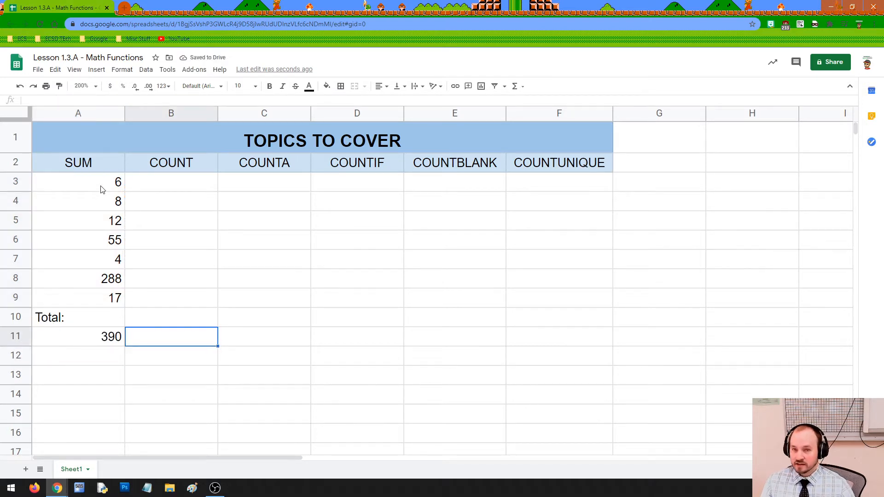
pyautogui.click(94, 341)
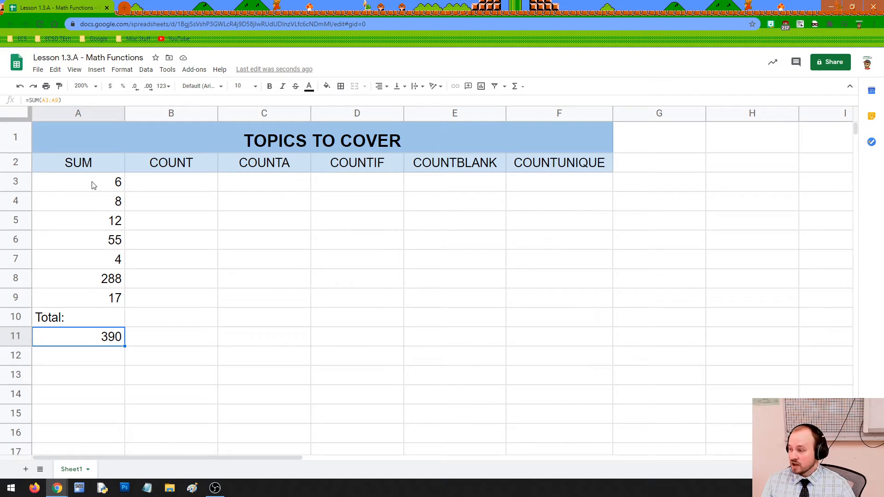
pyautogui.click(178, 169)
pyautogui.click(263, 170)
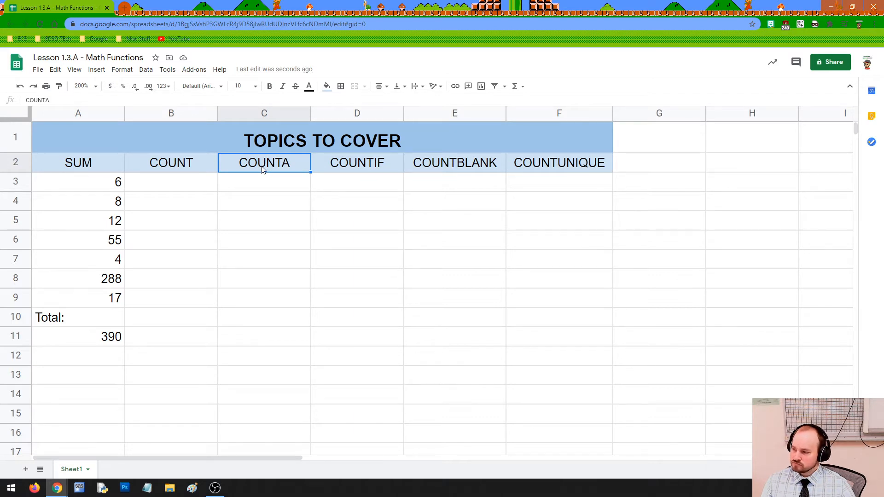
pyautogui.click(376, 168)
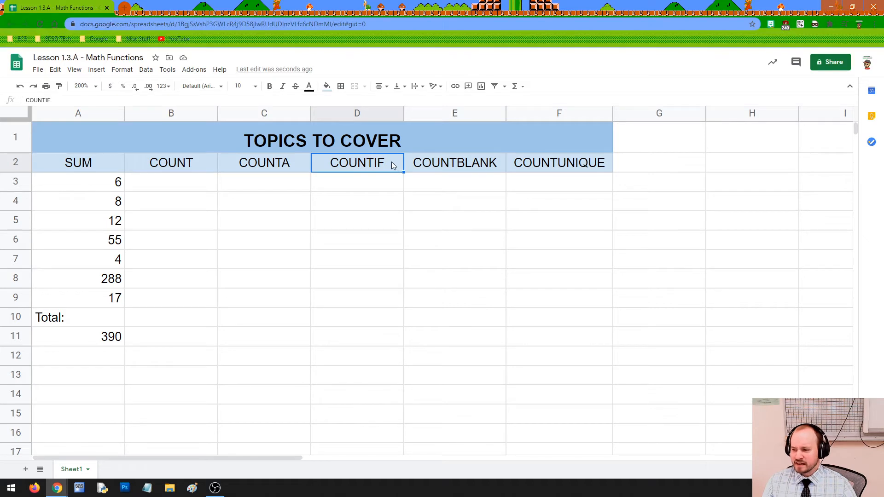
pyautogui.click(451, 171)
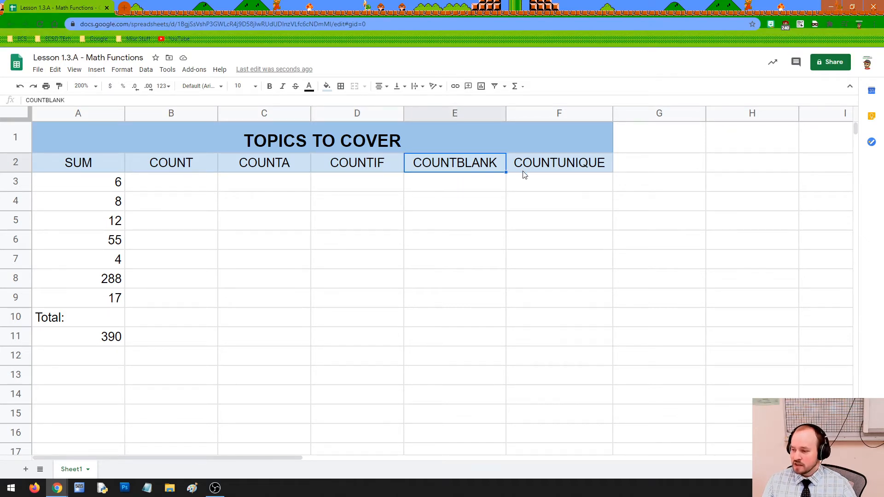
pyautogui.click(567, 171)
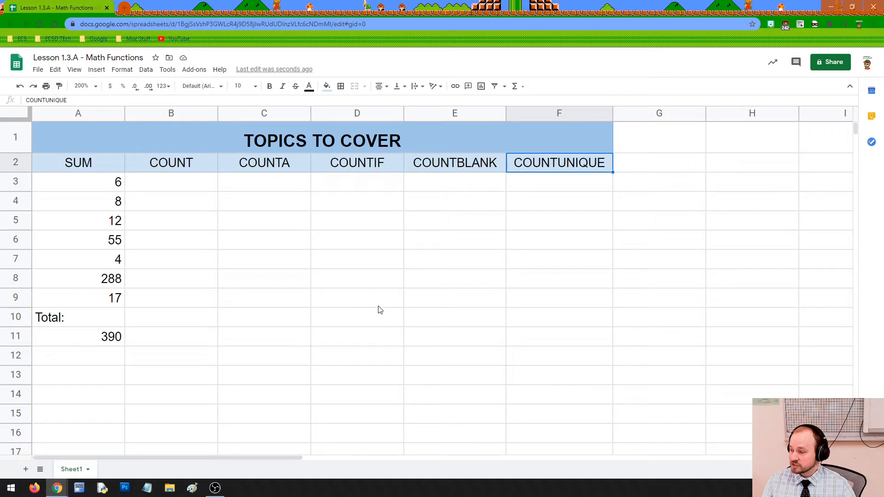
pyautogui.click(192, 166)
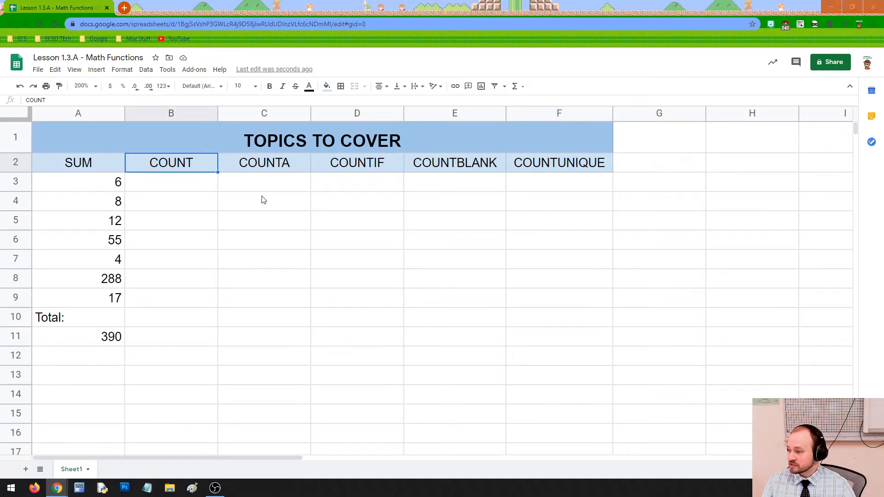
pyautogui.click(196, 183)
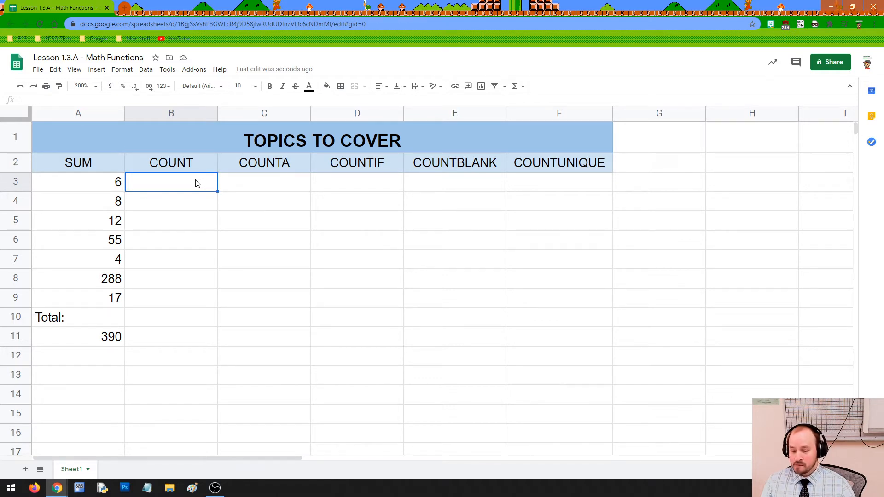
pyautogui.click(179, 165)
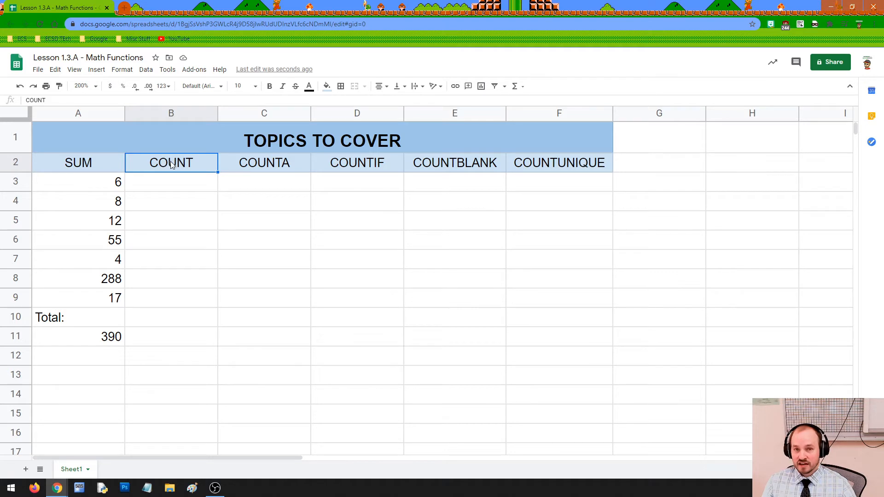
# Fill cells B3 to B9 of the COUNT column with 5, cat, dog, 17, 23, 99 and 404.
pyautogui.click(185, 180)
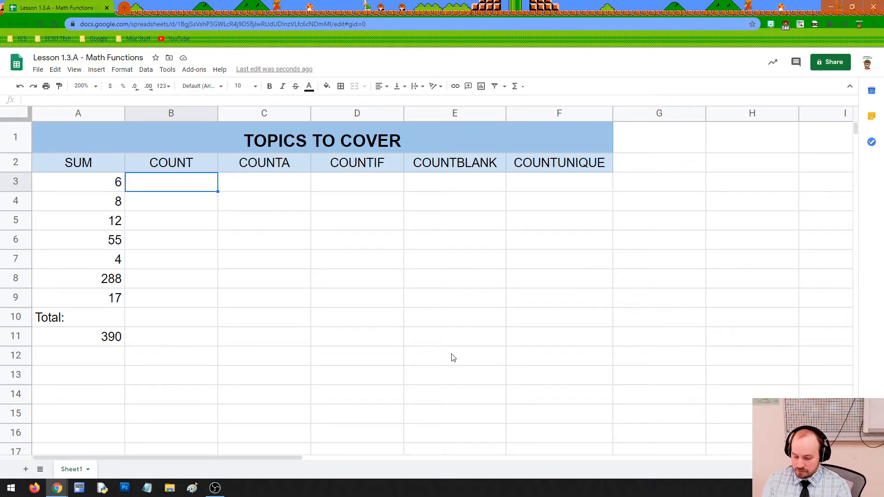
pyautogui.write('5')
pyautogui.press('Return')
pyautogui.write('cat')
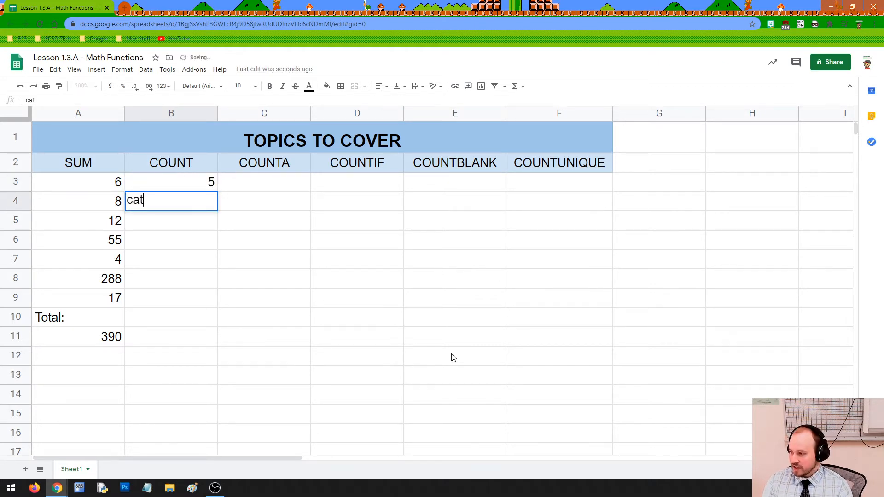
pyautogui.press('Return')
pyautogui.write('dog')
pyautogui.press('Return')
pyautogui.write('17')
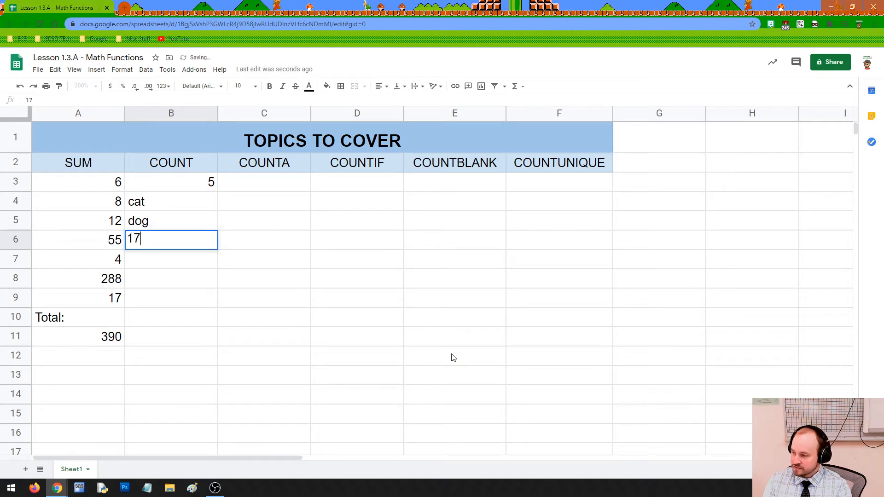
pyautogui.press('Return')
pyautogui.write('23')
pyautogui.press('Return')
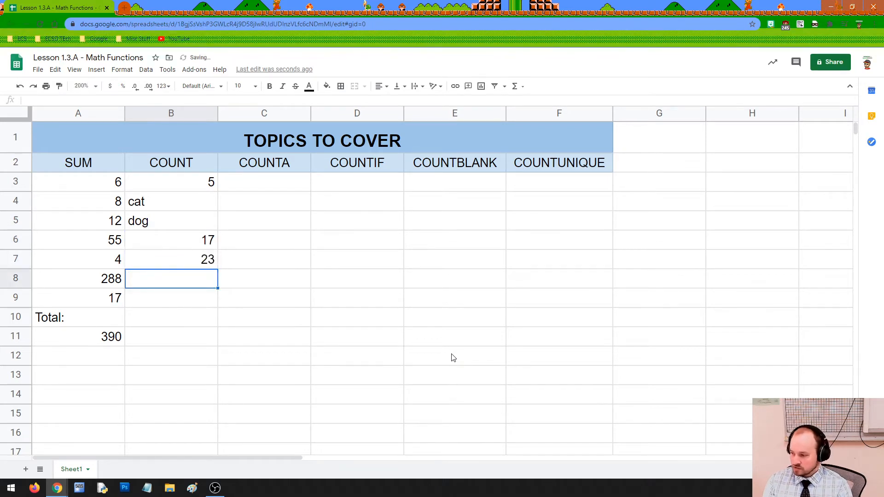
pyautogui.write('99')
pyautogui.press('Return')
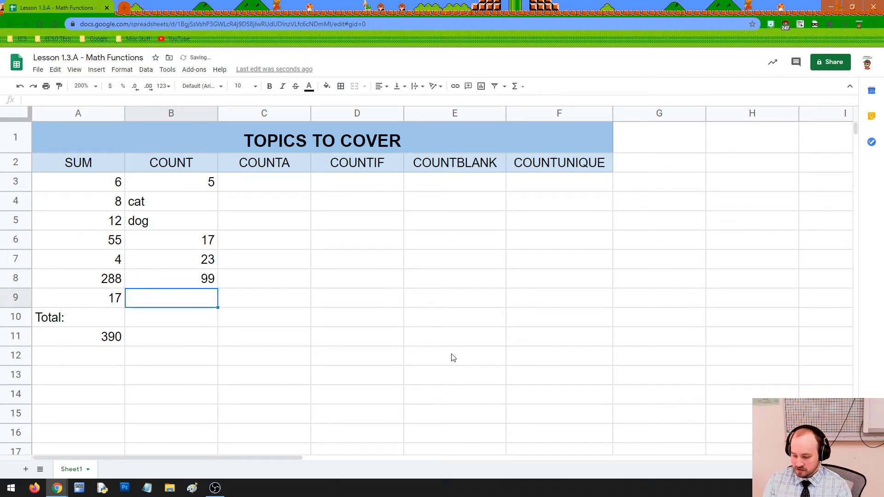
pyautogui.write('404')
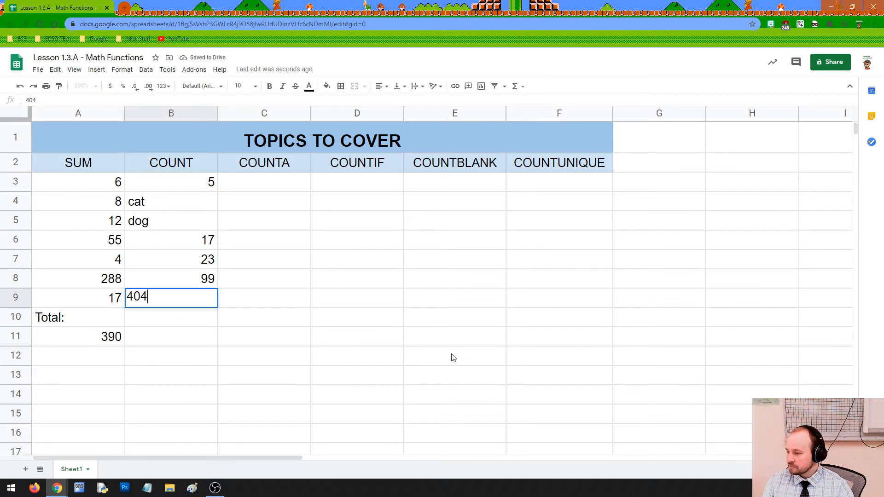
pyautogui.press('Return')
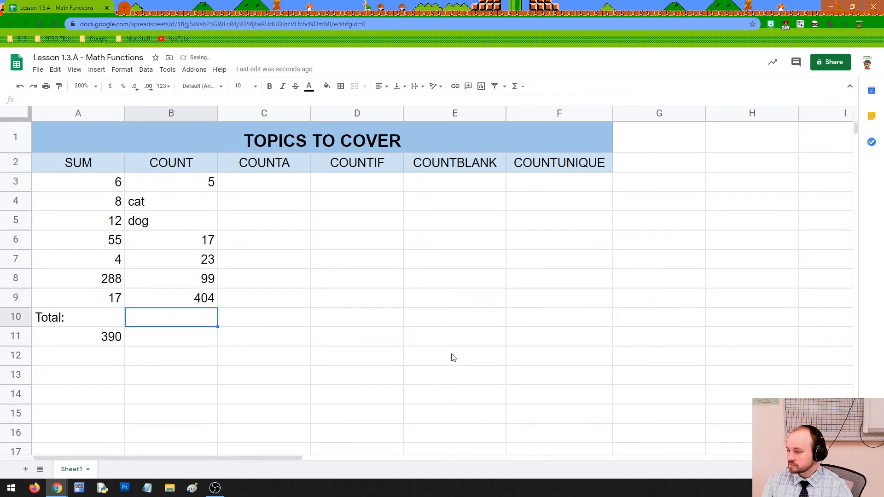
# Label cell B10 as COUNT RESULTS: and widen column B so the whole label fits.
pyautogui.write('COUNT RESULTS:')
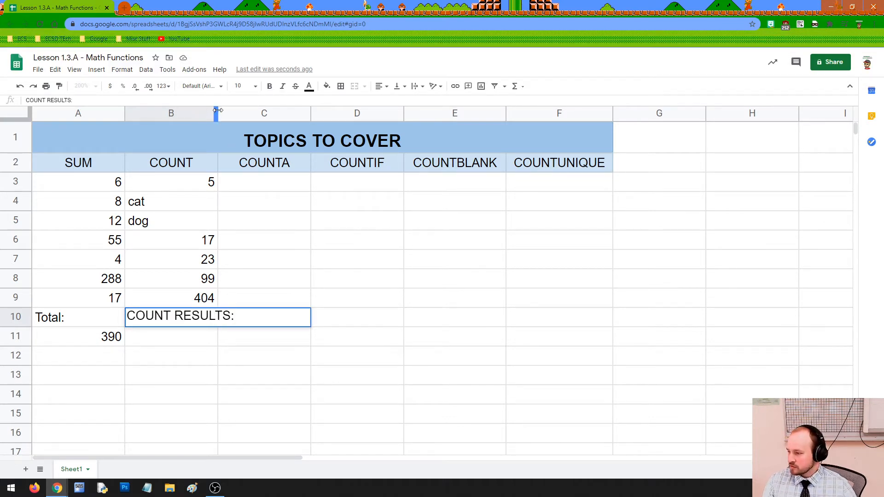
pyautogui.moveTo(218, 111); pyautogui.dragTo(251, 111)
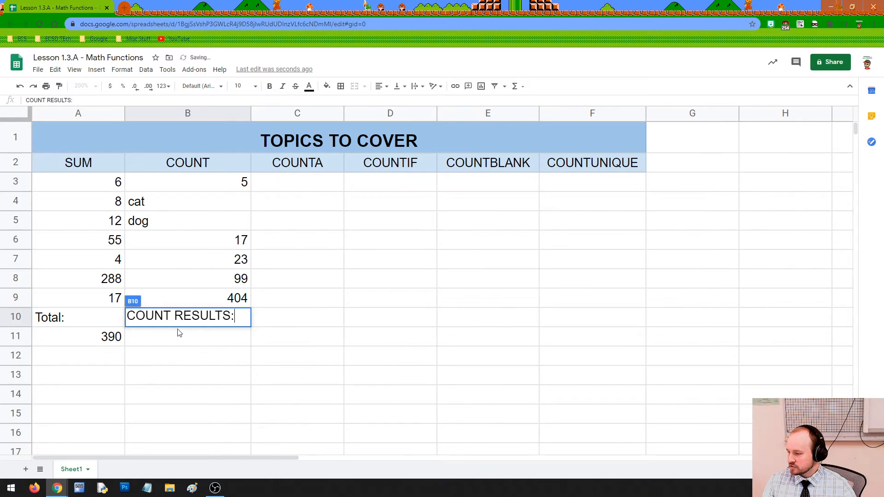
pyautogui.click(189, 337)
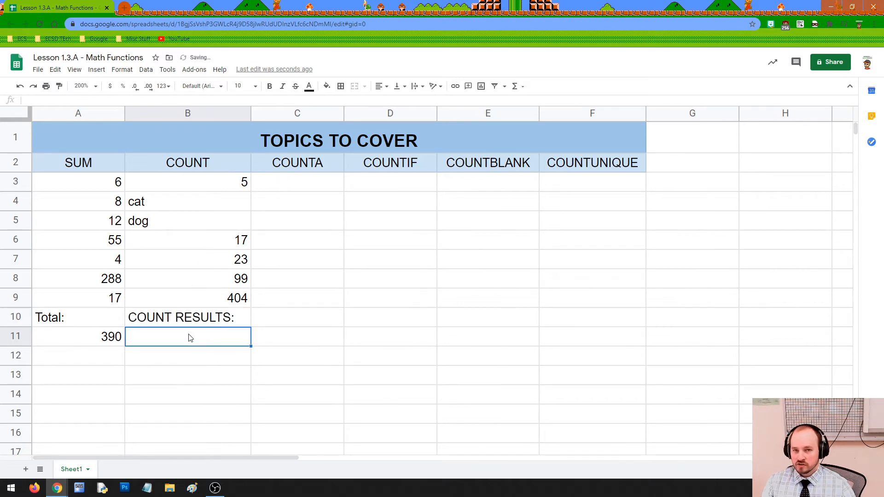
pyautogui.click(190, 323)
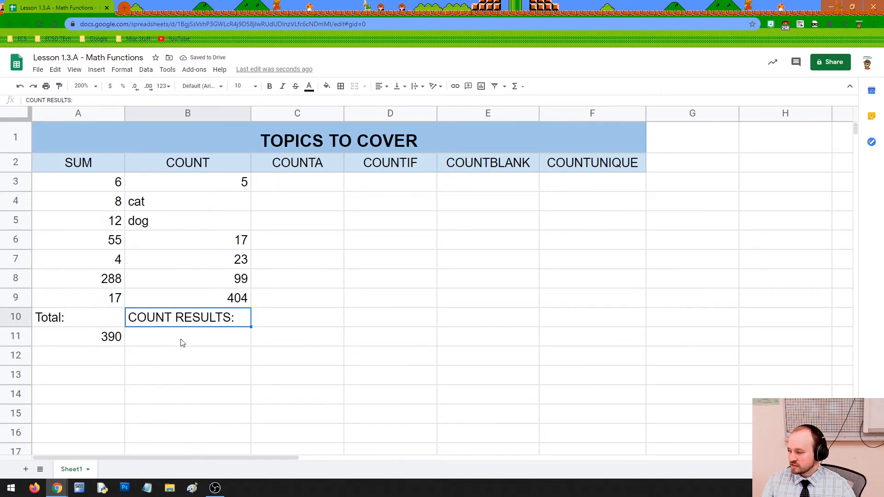
# Enter the formula =count(B3:B9) in cell B11 below the COUNT RESULTS: label.
pyautogui.click(181, 340)
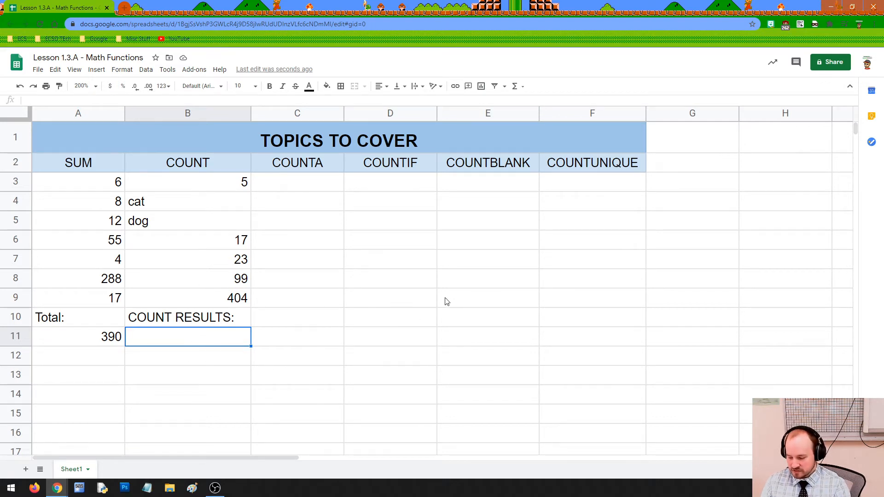
pyautogui.write('=count')
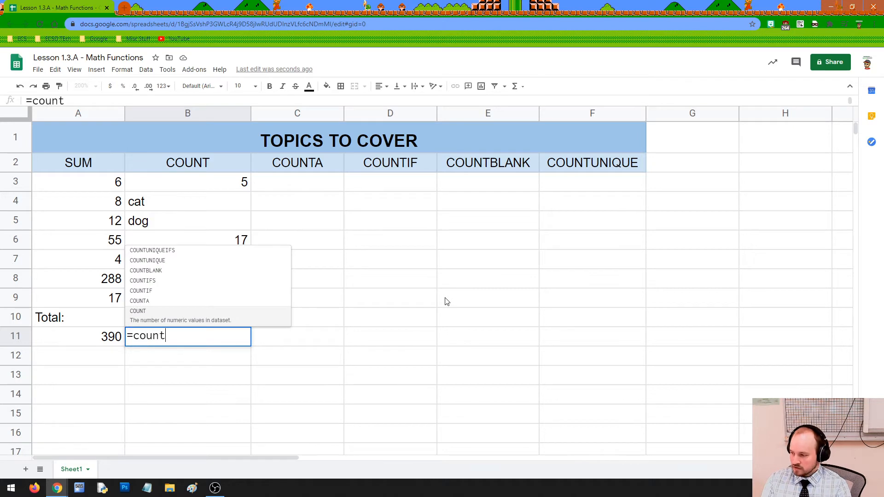
pyautogui.write('(')
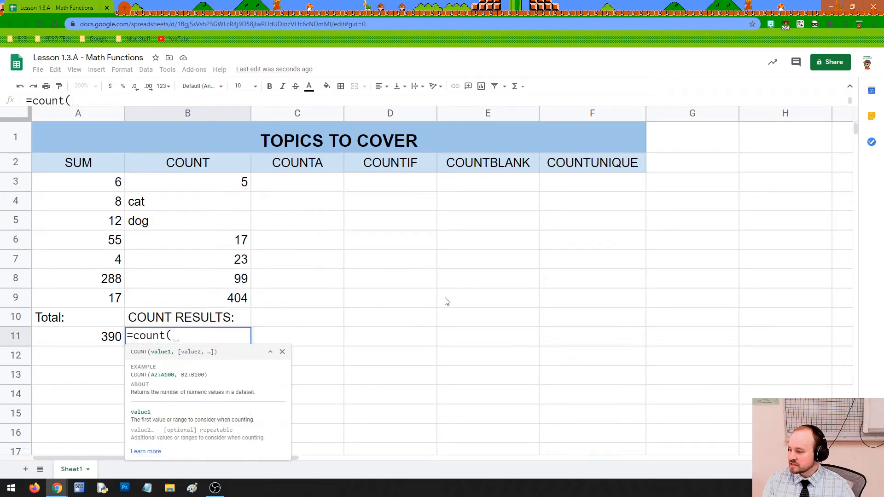
pyautogui.moveTo(198, 187); pyautogui.dragTo(201, 299)
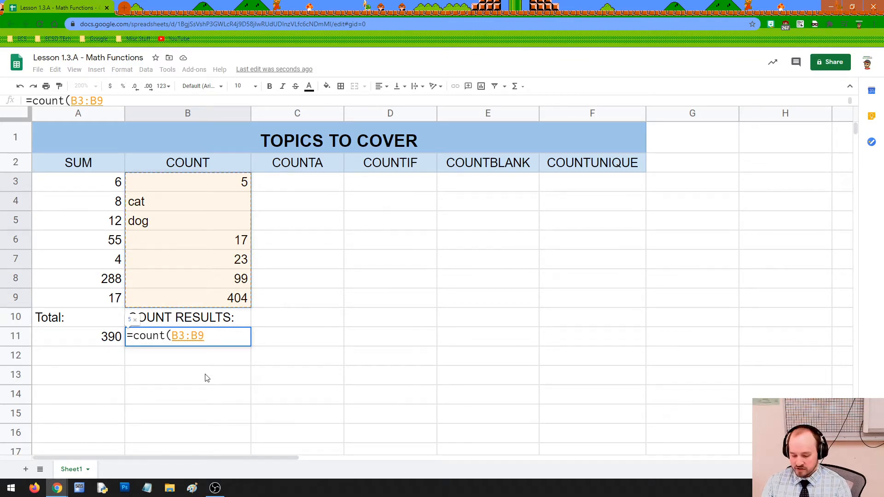
pyautogui.write(')')
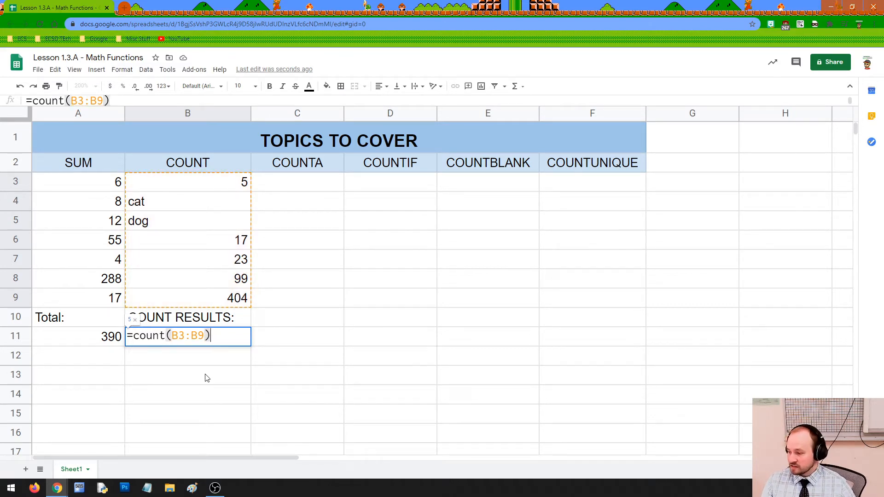
pyautogui.press('Return')
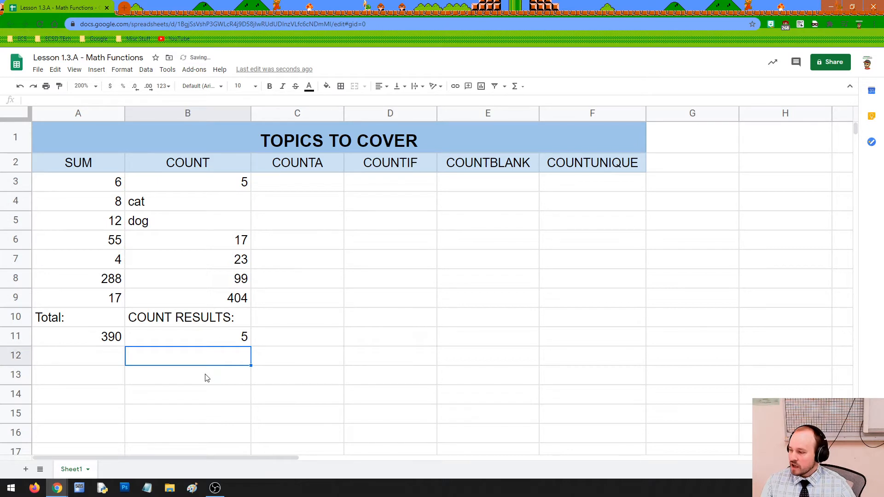
# Change the first value of the COUNT column, cell B3, to 7.
pyautogui.click(246, 344)
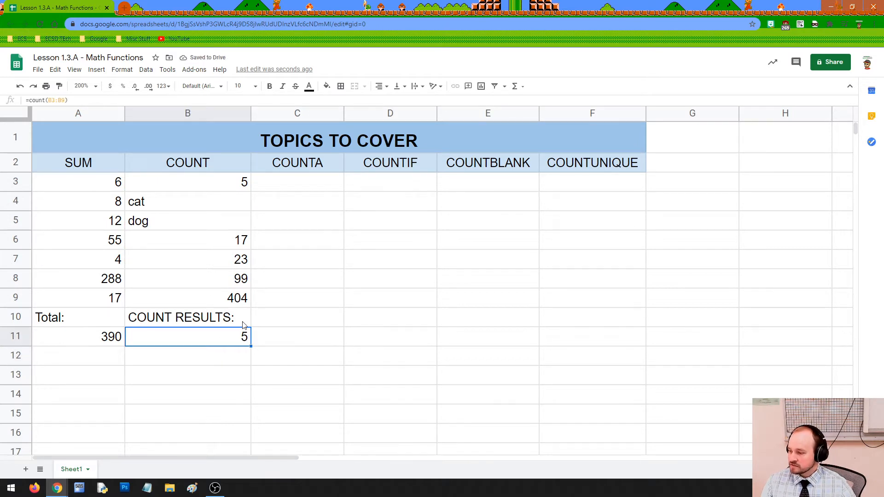
pyautogui.click(242, 186)
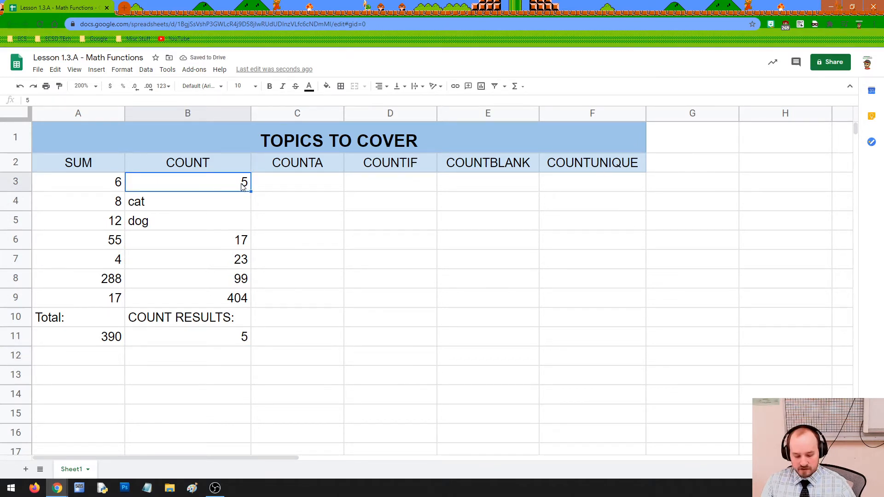
pyautogui.write('7')
pyautogui.press('Return')
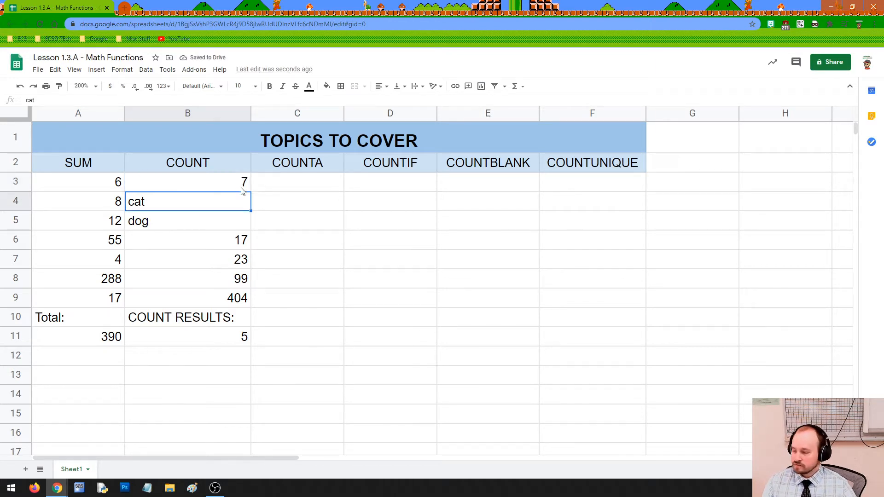
# Examine the range B3:B9, the count in B11 and each numeric cell in the COUNT column.
pyautogui.moveTo(239, 184); pyautogui.dragTo(240, 297)
pyautogui.click(239, 336)
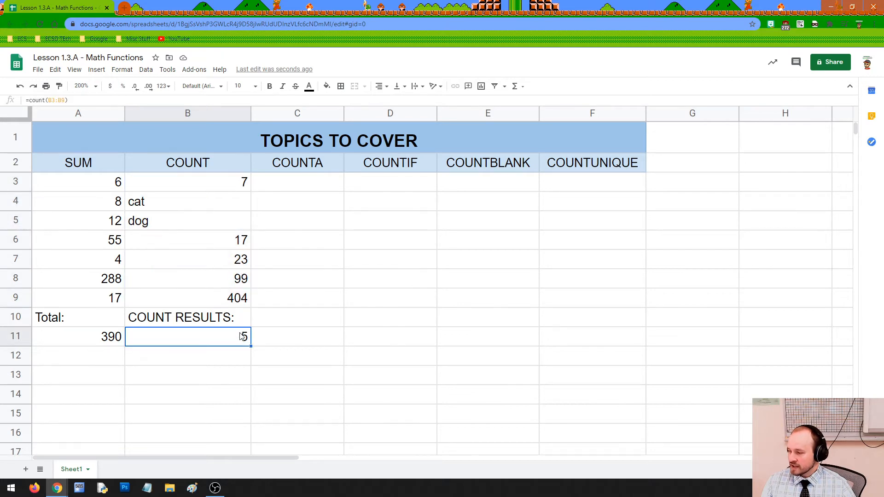
pyautogui.moveTo(234, 184); pyautogui.dragTo(232, 298)
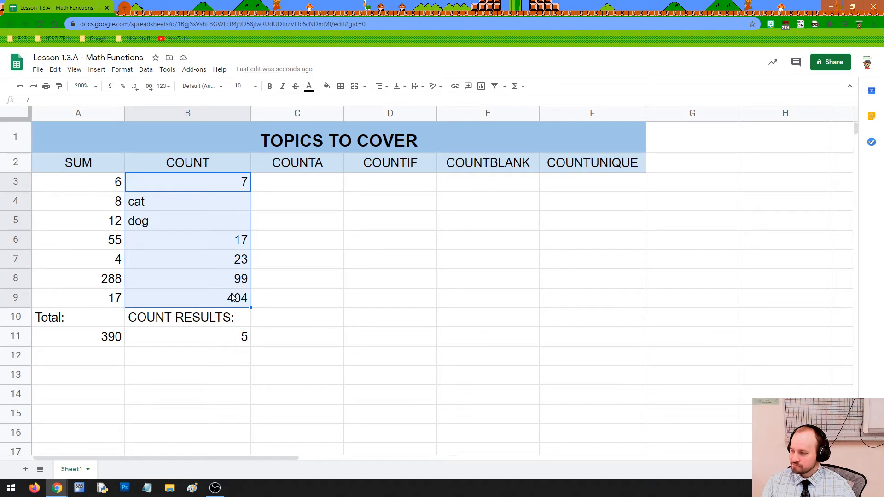
pyautogui.click(229, 183)
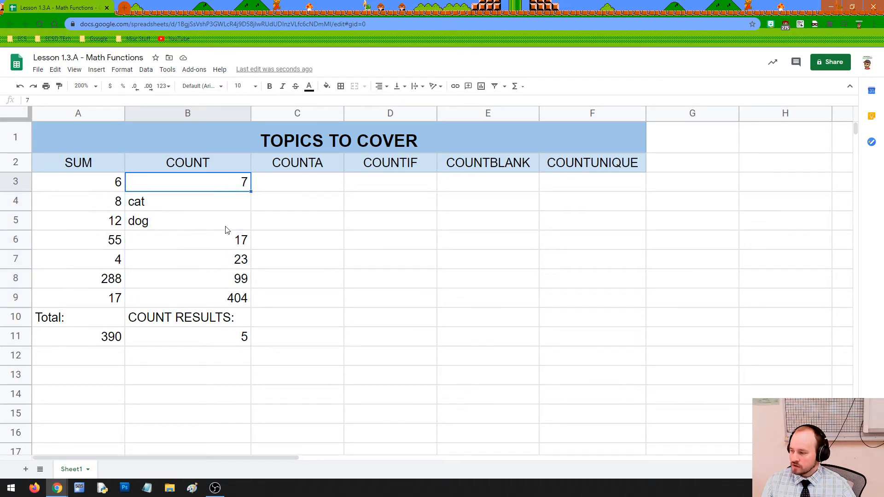
pyautogui.click(230, 242)
pyautogui.click(228, 259)
pyautogui.click(228, 282)
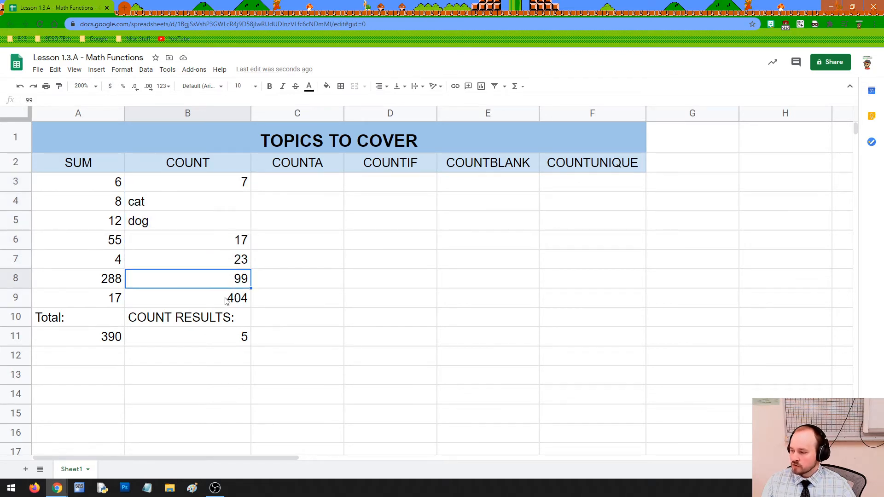
pyautogui.click(225, 300)
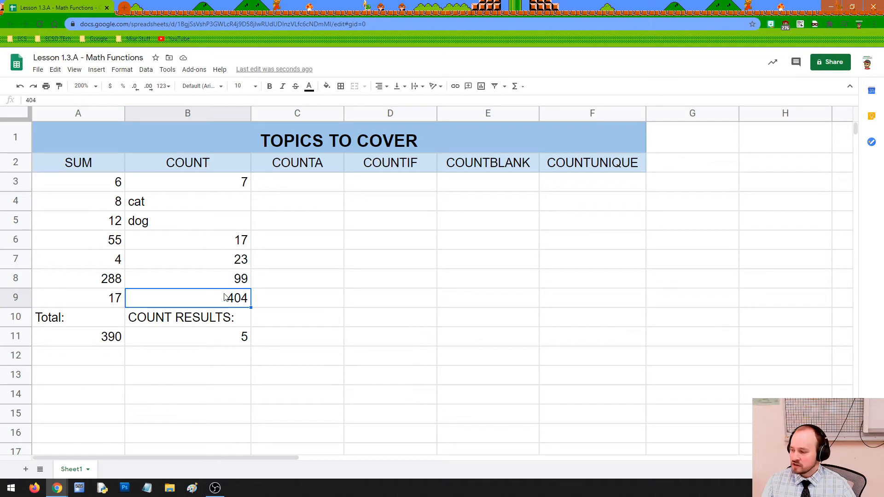
# Replace dog in cell B5 with 88 and compare the count in B11 with the range B3:B9.
pyautogui.click(152, 225)
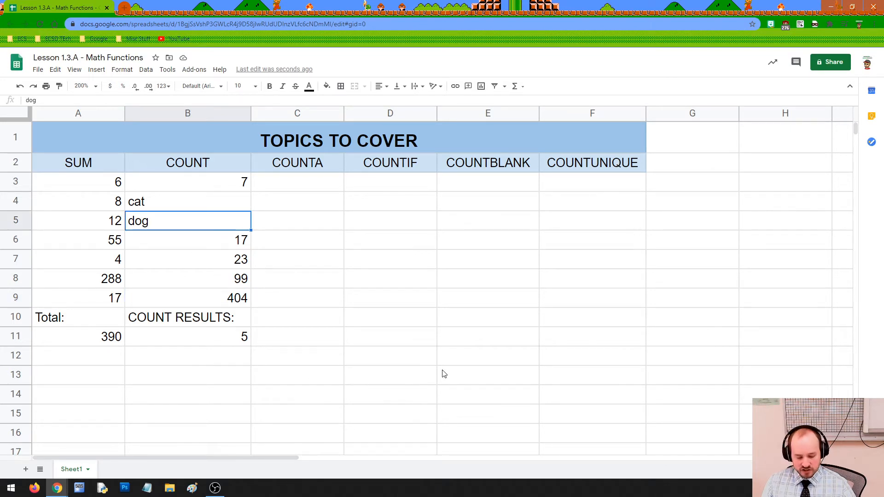
pyautogui.write('88')
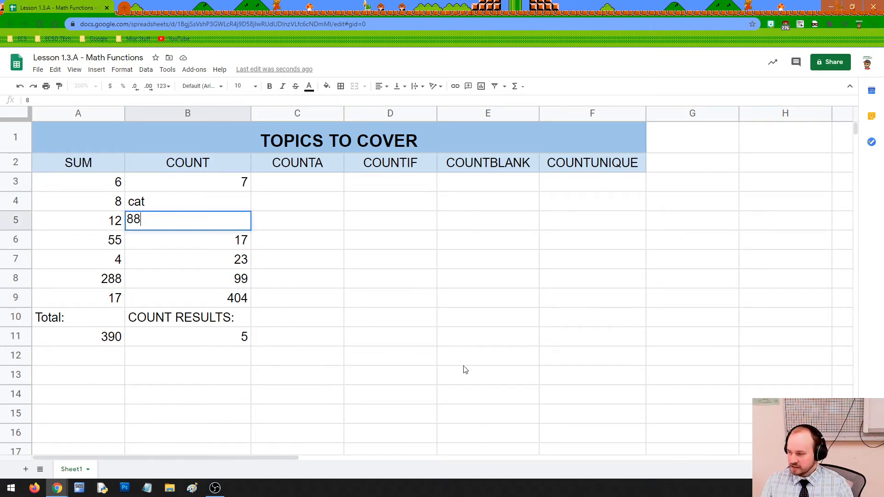
pyautogui.press('Return')
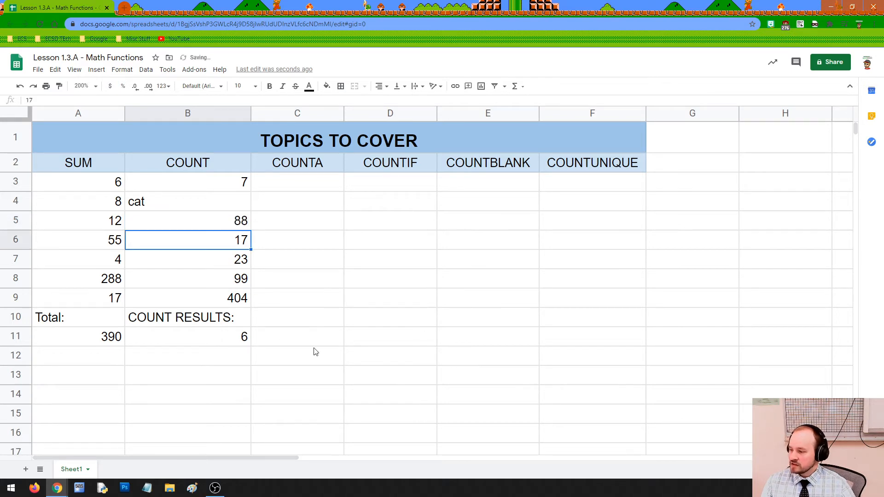
pyautogui.click(243, 339)
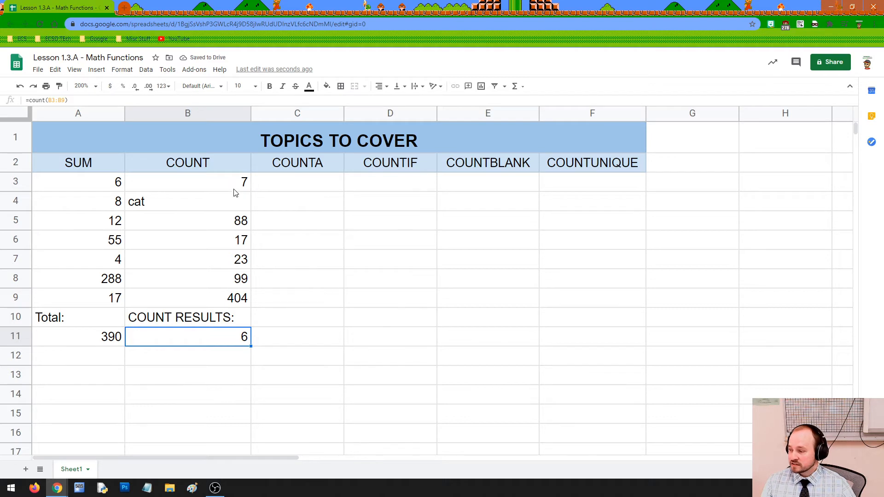
pyautogui.moveTo(236, 190); pyautogui.dragTo(237, 298)
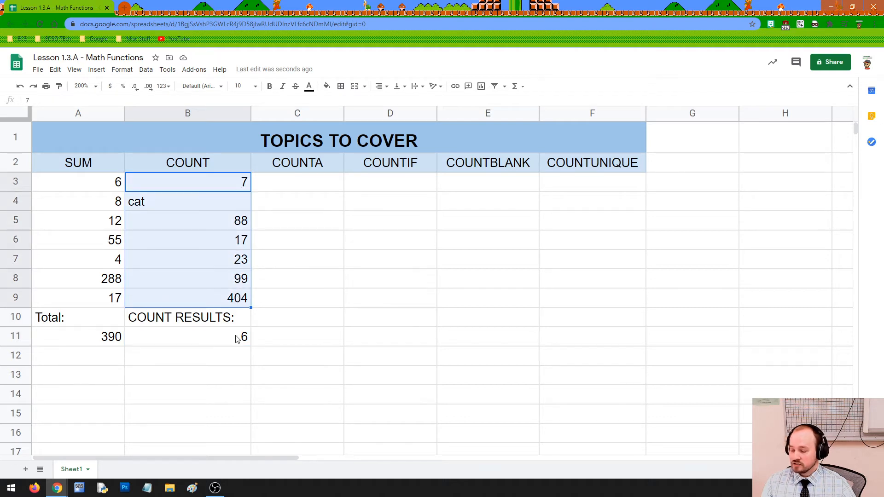
# Enter n/a in cell B12 below the COUNT result, review the range B3:B9, and clear B12 again.
pyautogui.click(239, 360)
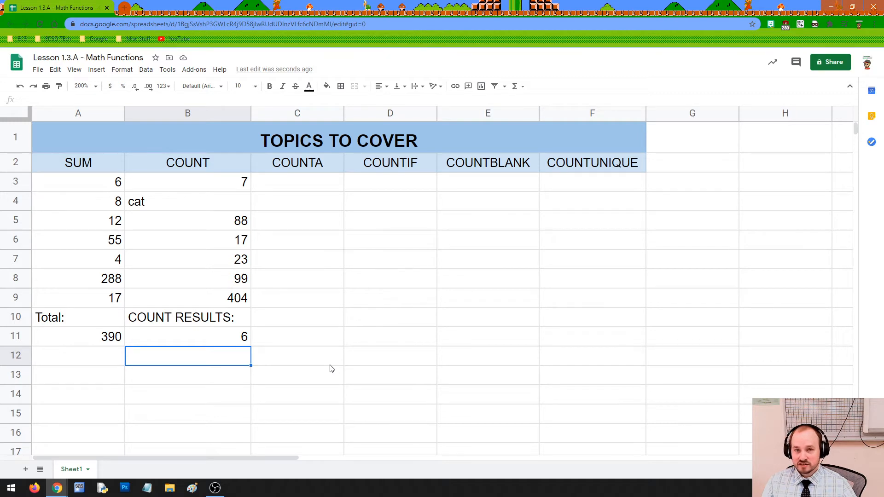
pyautogui.moveTo(229, 184); pyautogui.dragTo(234, 305)
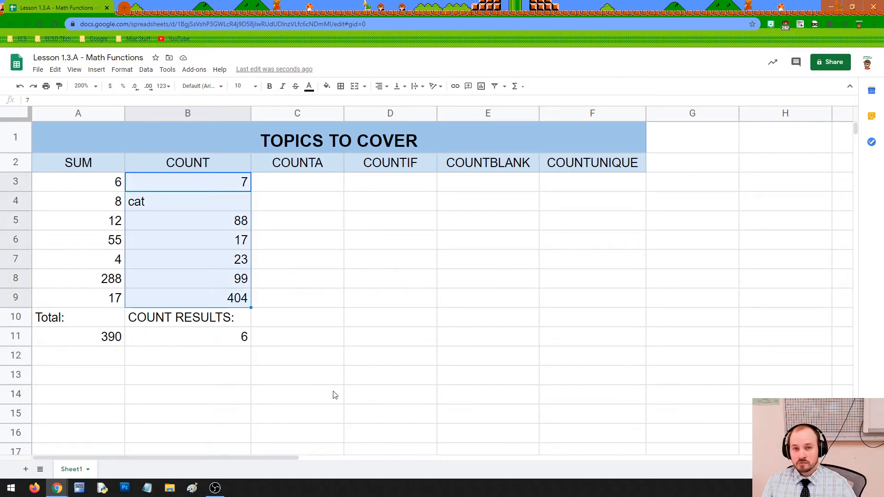
pyautogui.click(232, 365)
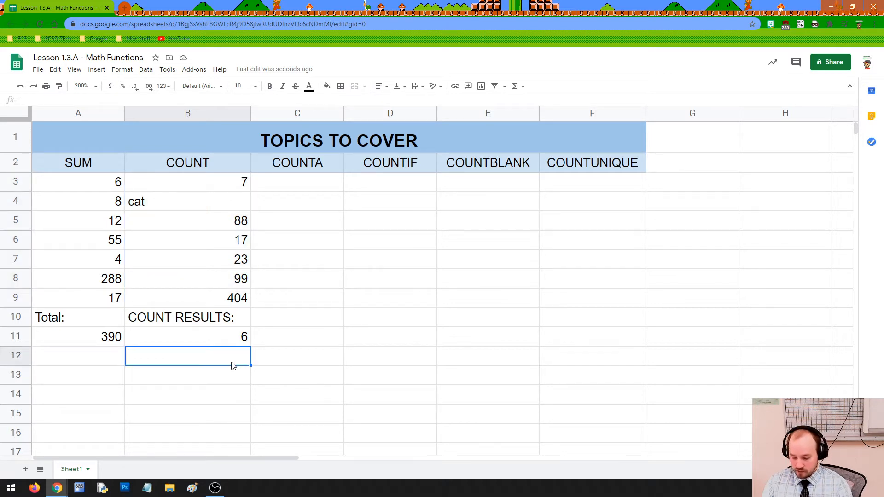
pyautogui.write('n/a')
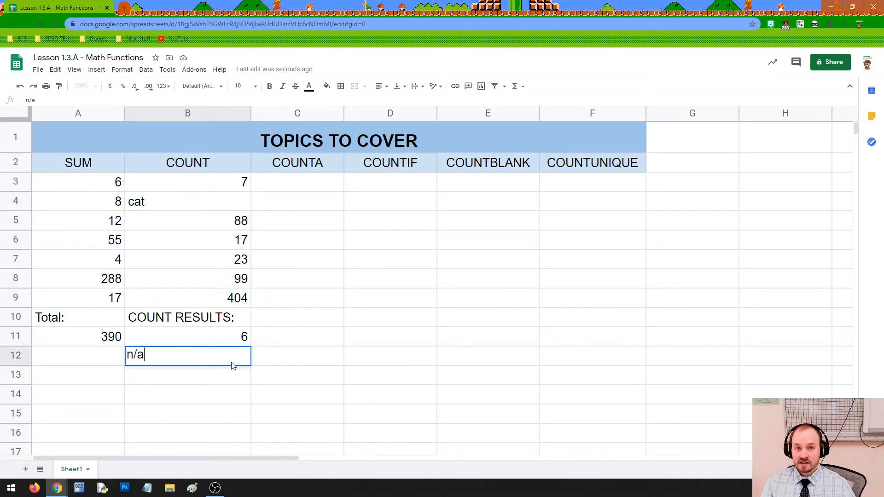
pyautogui.click(165, 361)
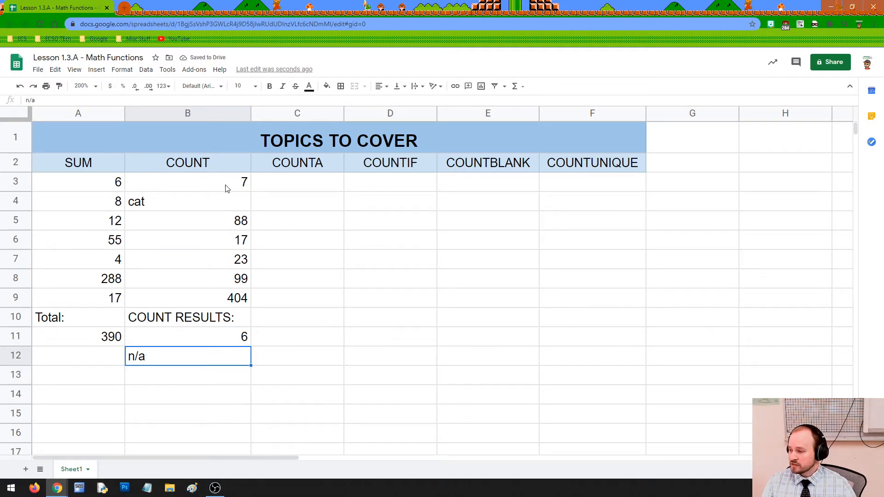
pyautogui.moveTo(233, 184); pyautogui.dragTo(213, 300)
pyautogui.click(146, 364)
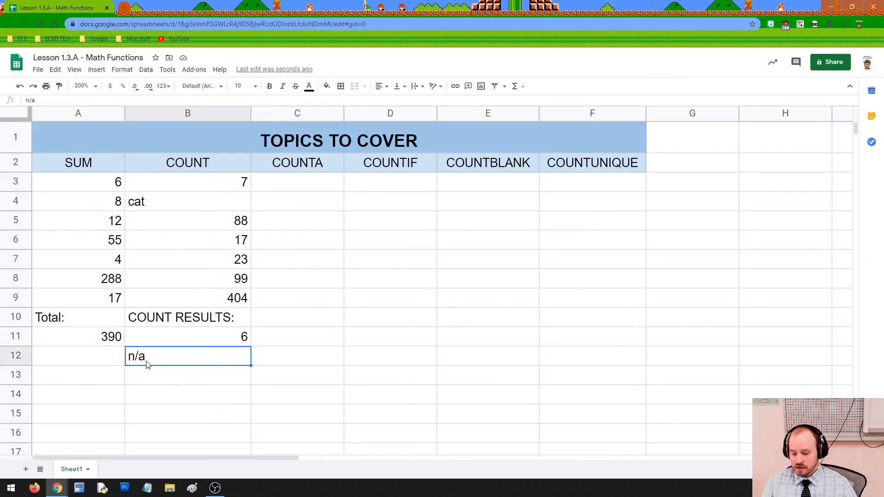
pyautogui.press('Delete')
# Replace cat in cell B4 with the word three and review the COUNT range B3:B9.
pyautogui.click(198, 207)
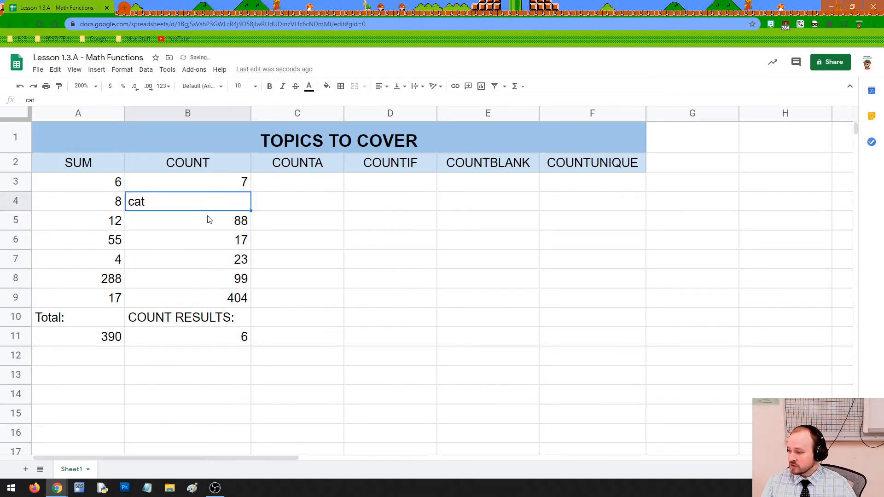
pyautogui.write('three')
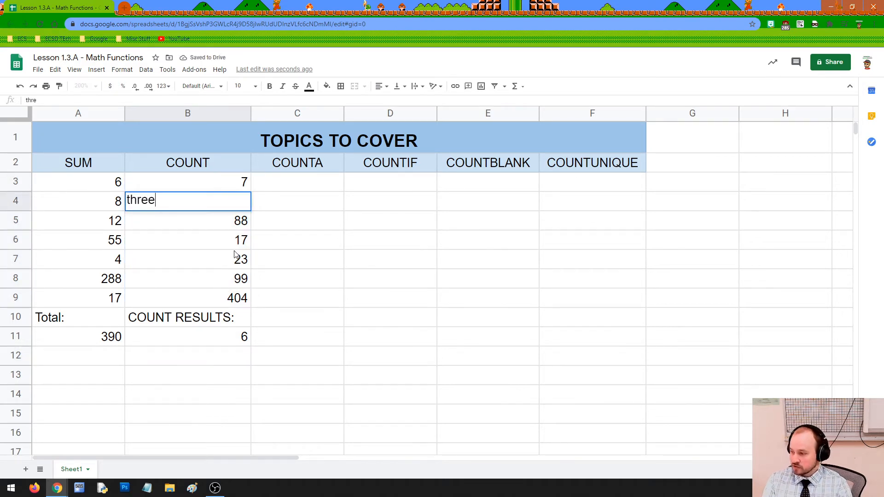
pyautogui.press('Return')
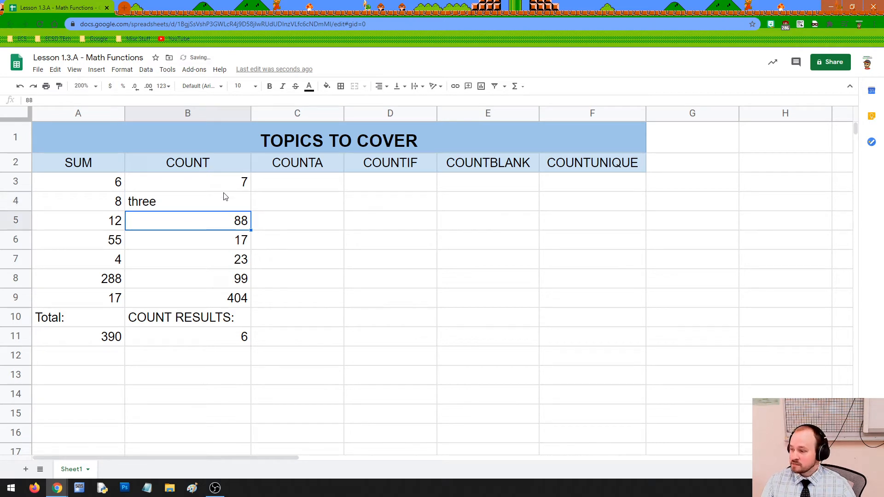
pyautogui.moveTo(225, 186); pyautogui.dragTo(229, 302)
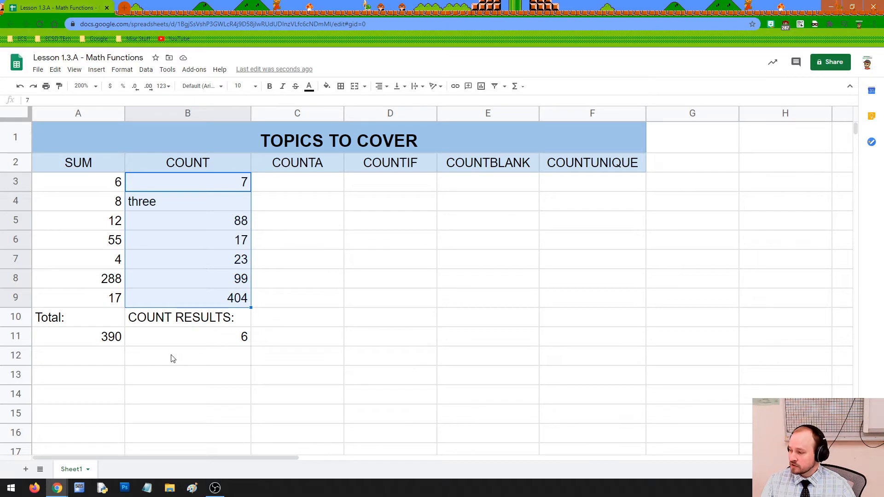
pyautogui.click(83, 168)
pyautogui.moveTo(156, 184); pyautogui.dragTo(165, 297)
pyautogui.click(153, 203)
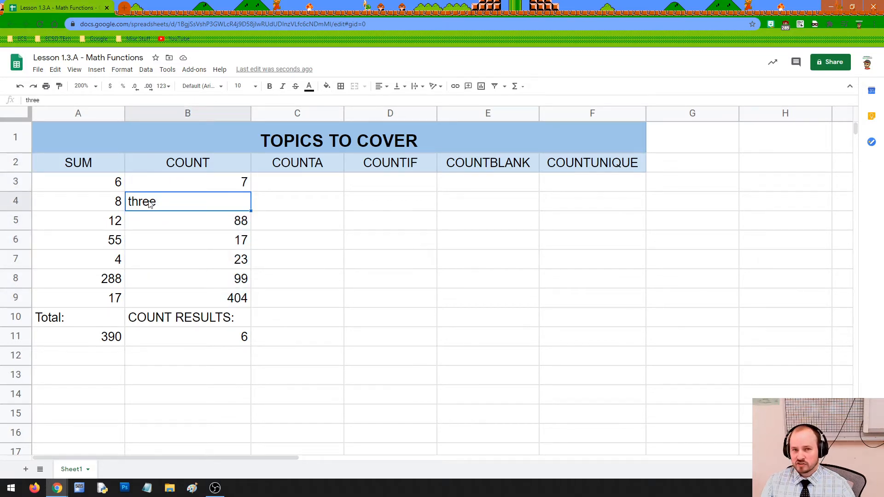
# Enter the formula =sum(B3:B9) in cell B12 below the COUNT result.
pyautogui.click(191, 360)
pyautogui.write('=su')
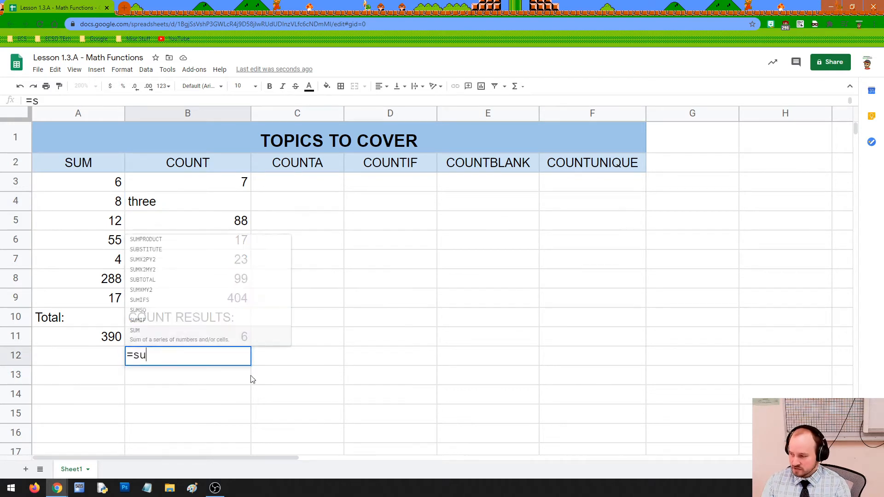
pyautogui.write('m(')
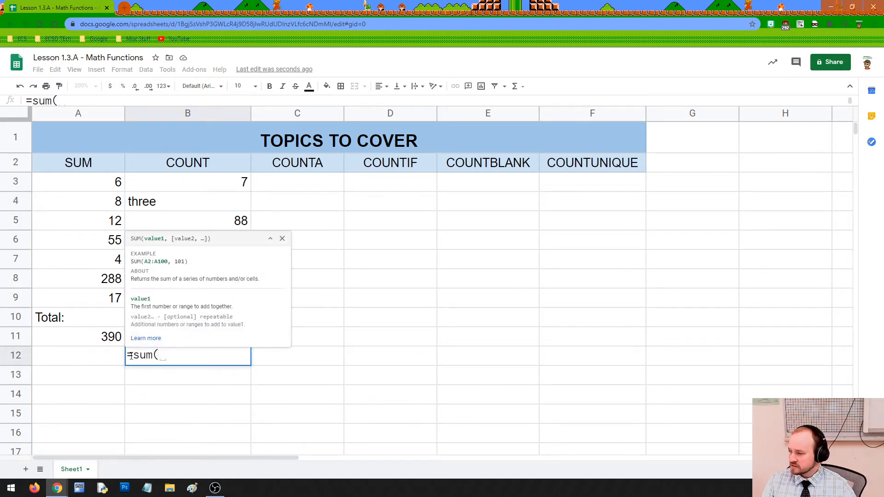
pyautogui.moveTo(171, 191); pyautogui.dragTo(180, 300)
pyautogui.write(')')
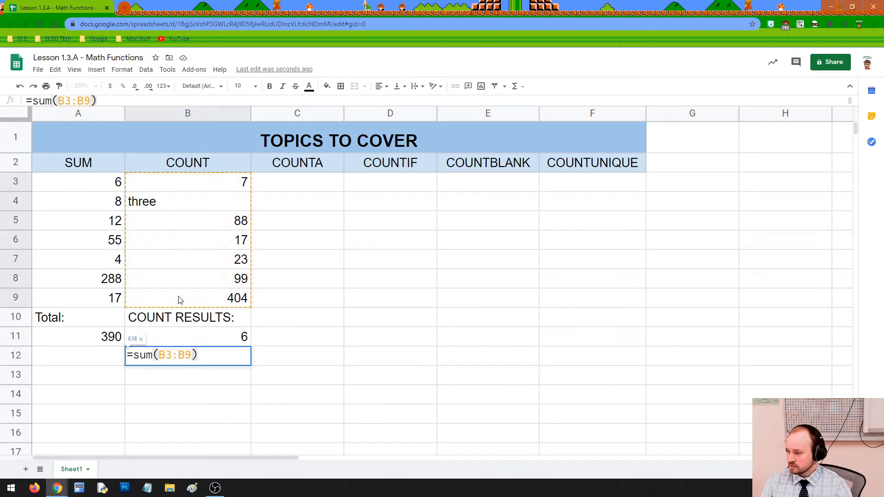
pyautogui.press('Return')
pyautogui.click(220, 355)
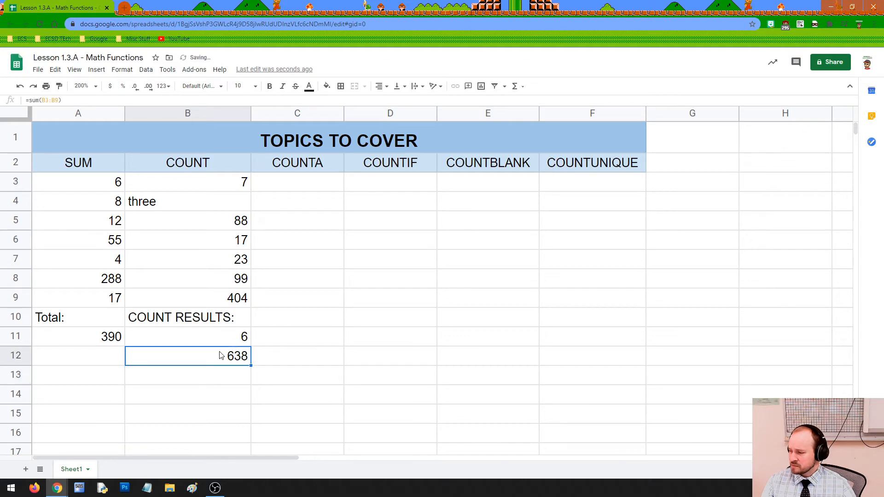
# Replace the numbers in cells B3 and B5 through B9 with 2, keeping the word in B4.
pyautogui.click(235, 190)
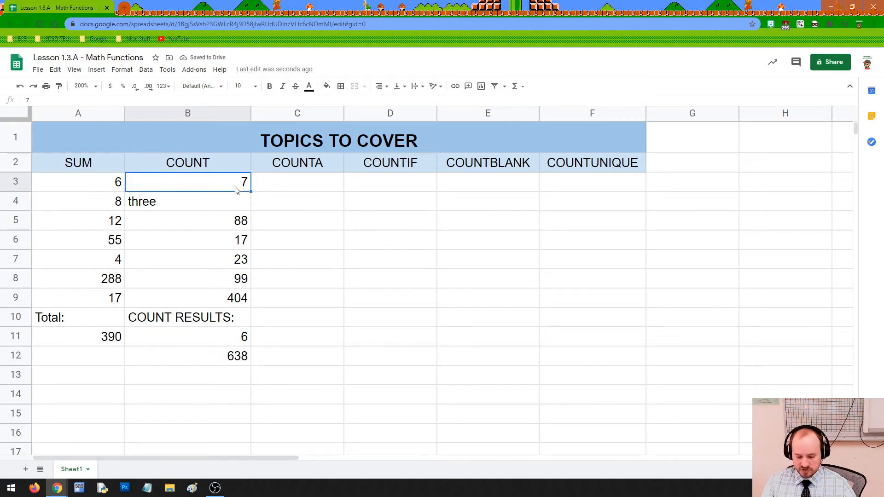
pyautogui.write('2')
pyautogui.click(240, 222)
pyautogui.write('2')
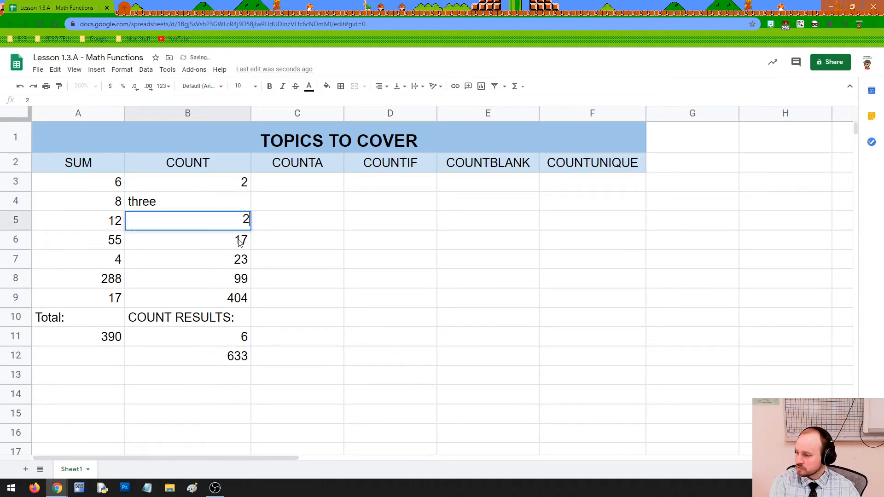
pyautogui.press('Return')
pyautogui.write('2')
pyautogui.press('Return')
pyautogui.write('2')
pyautogui.press('Return')
pyautogui.write('2')
pyautogui.press('Return')
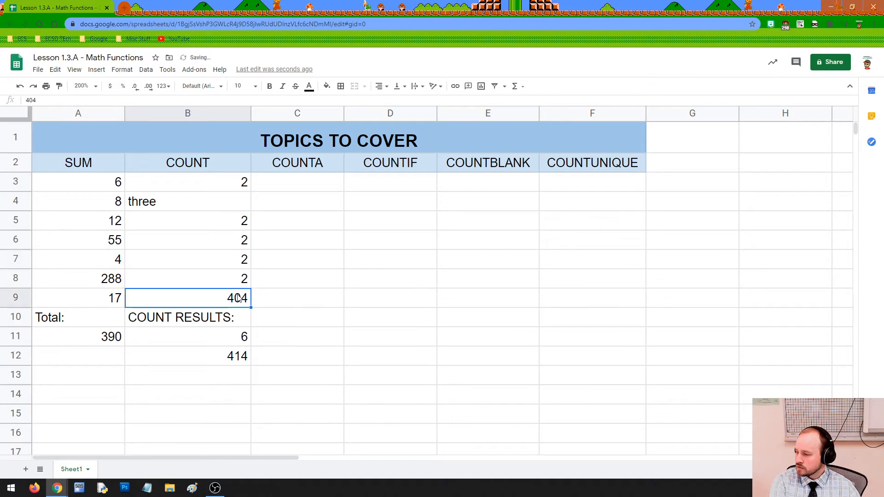
pyautogui.write('2')
pyautogui.click(217, 380)
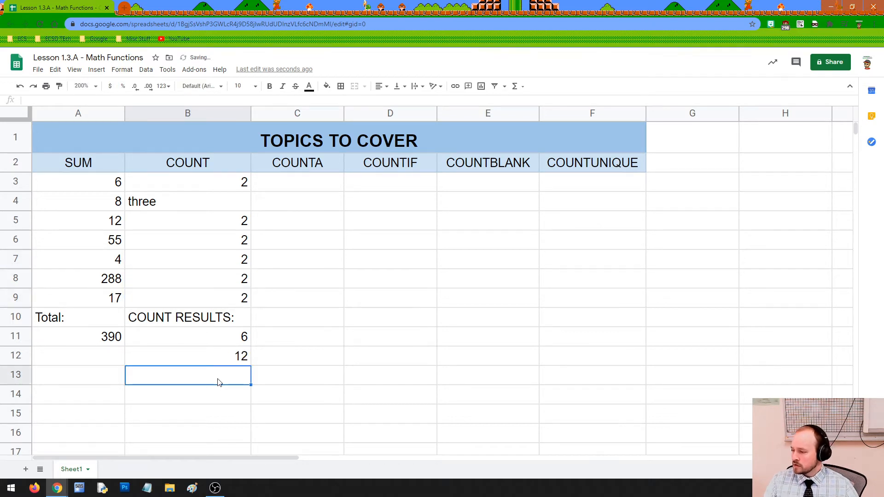
# Compare the SUM in B12 and the COUNT in B11 with each numeric cell and the text cell in B3:B9.
pyautogui.click(233, 360)
pyautogui.click(235, 182)
pyautogui.click(237, 225)
pyautogui.click(235, 244)
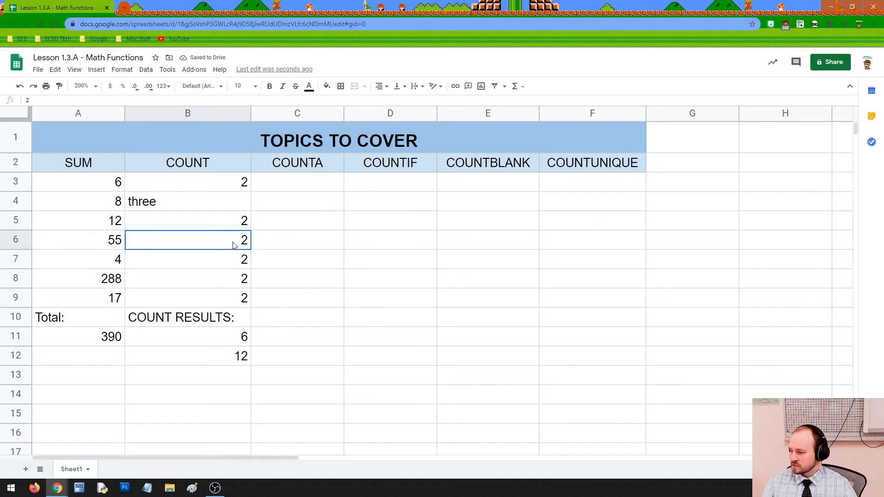
pyautogui.click(235, 265)
pyautogui.click(237, 282)
pyautogui.click(235, 298)
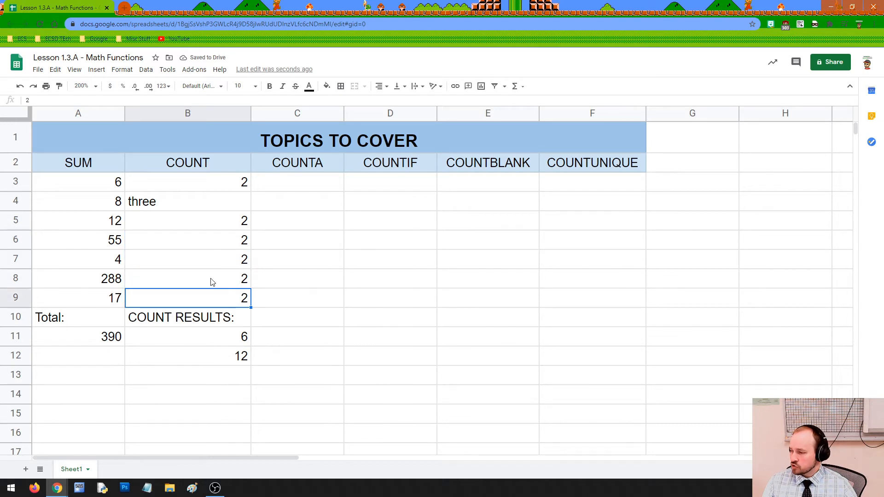
pyautogui.click(162, 206)
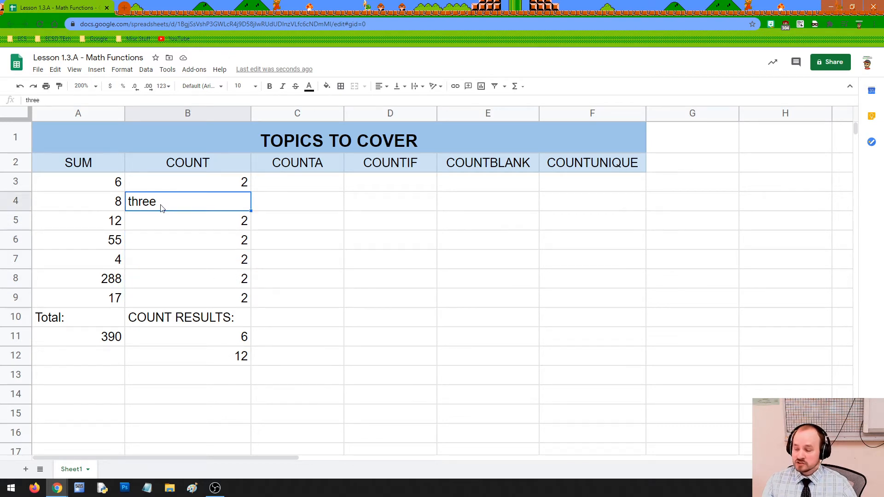
pyautogui.moveTo(199, 184); pyautogui.dragTo(202, 299)
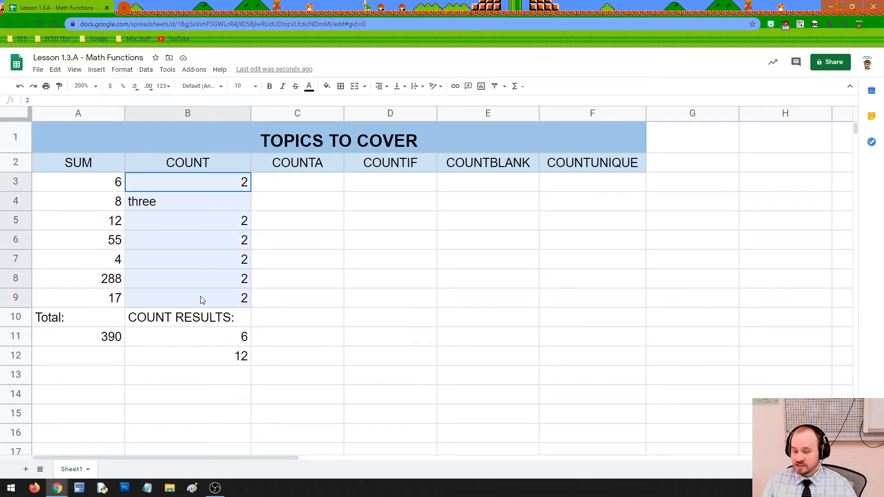
pyautogui.click(243, 338)
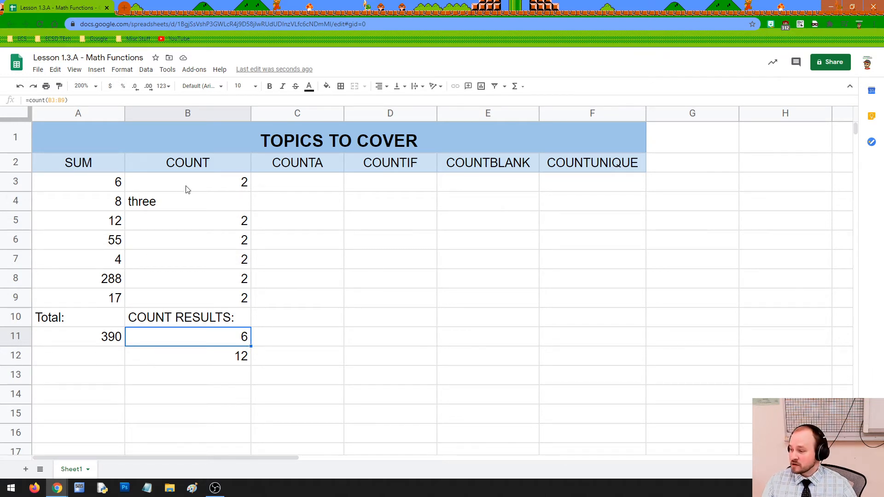
pyautogui.click(183, 202)
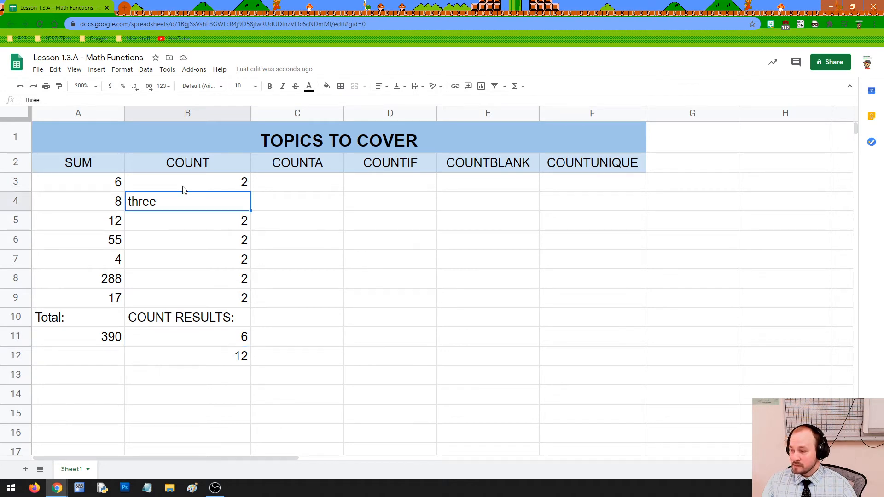
pyautogui.moveTo(183, 187); pyautogui.dragTo(187, 304)
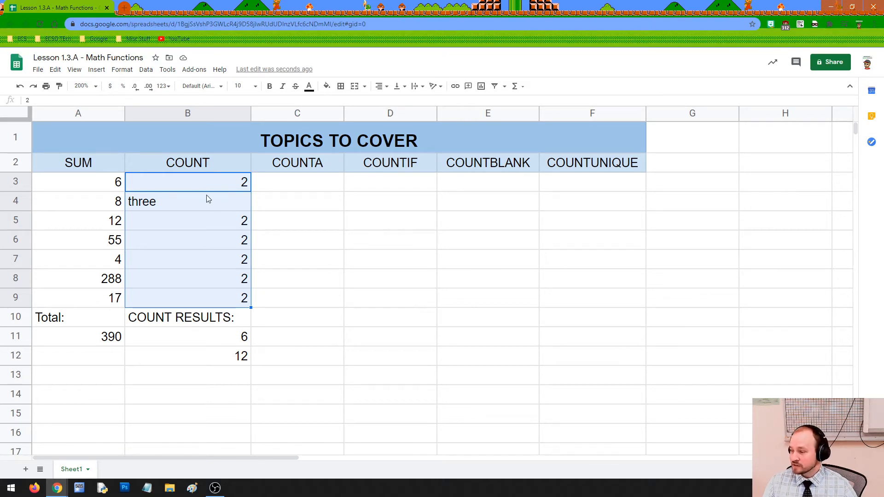
pyautogui.click(207, 343)
# Clear the SUM formula from cell B12 and enter the label (Number of Numbers) there instead.
pyautogui.click(210, 360)
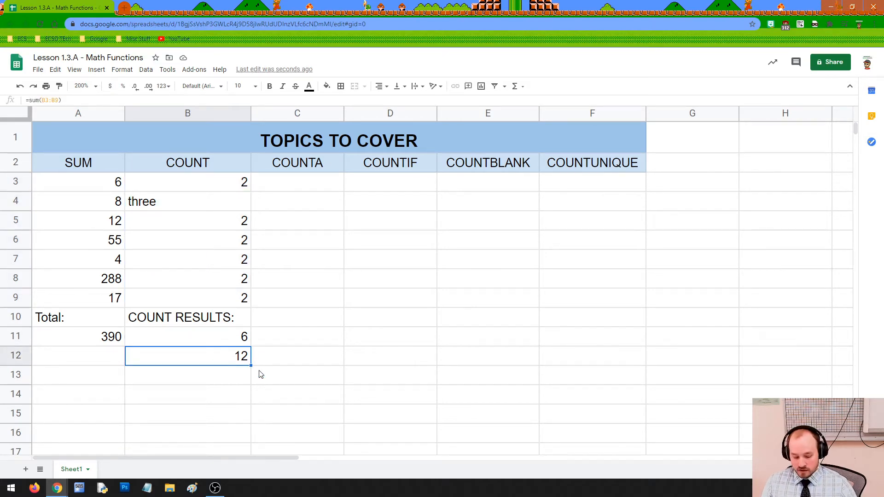
pyautogui.press('Delete')
pyautogui.click(206, 321)
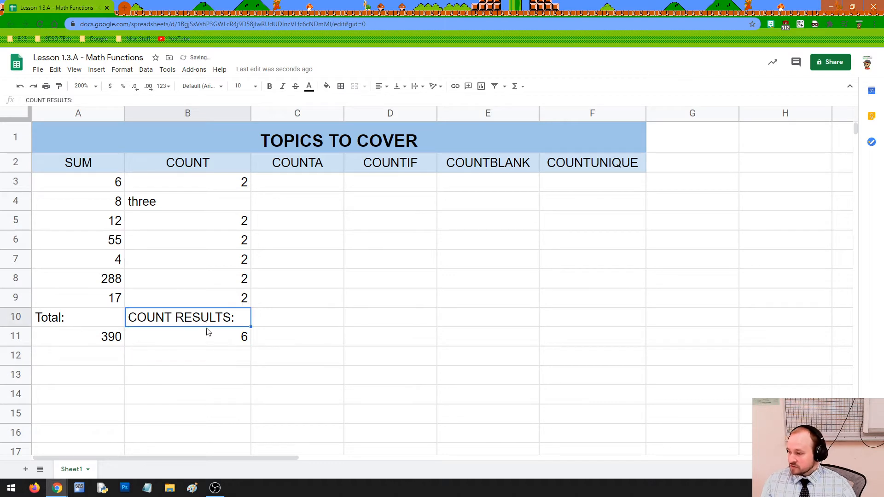
pyautogui.click(187, 357)
pyautogui.write('(')
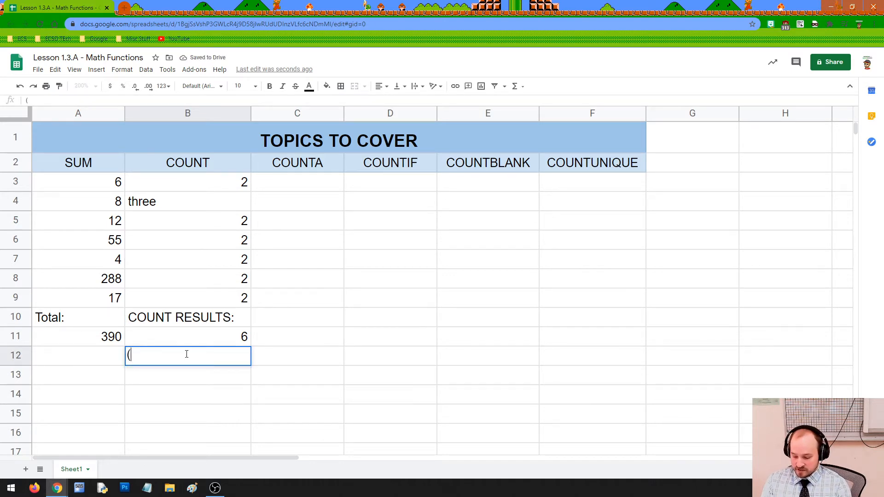
pyautogui.write('Number of N')
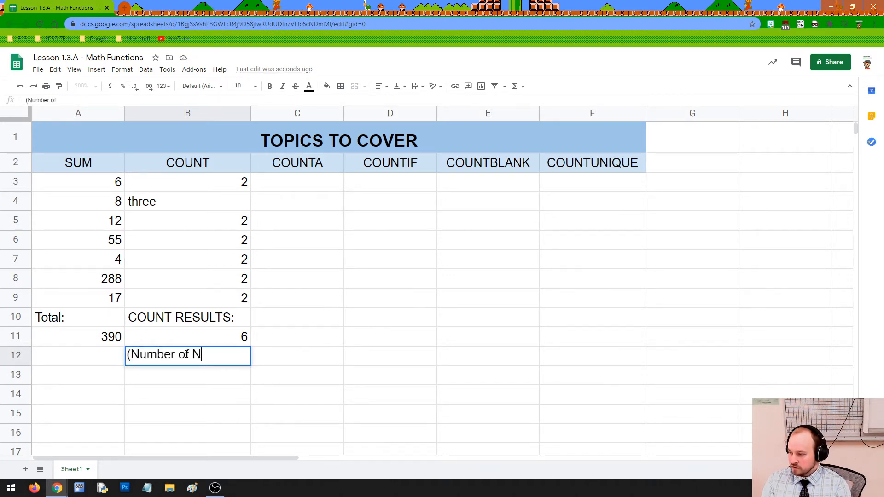
pyautogui.write('umbers')
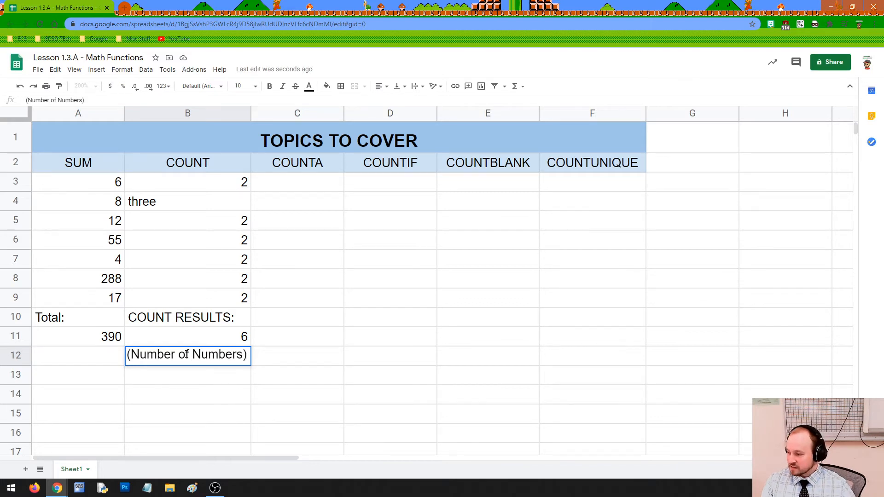
pyautogui.write(')')
# Enter the label (sum) in cell A12 below the SUM total.
pyautogui.click(77, 354)
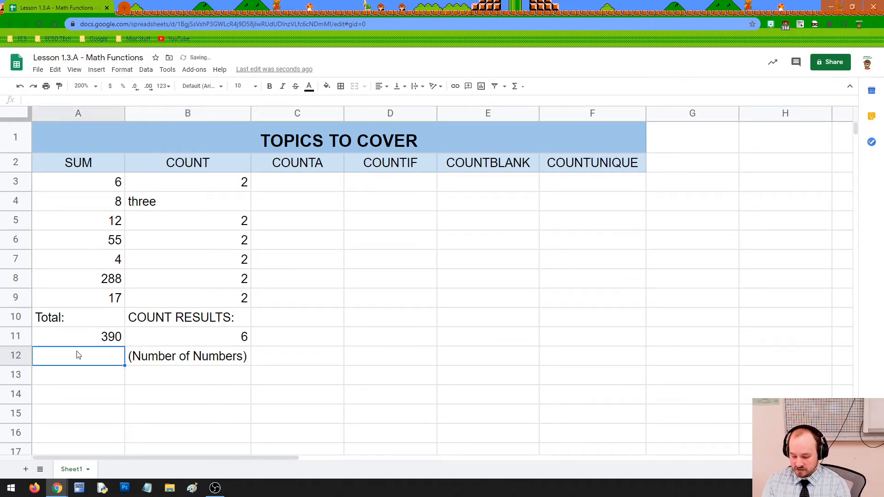
pyautogui.write('(sum)')
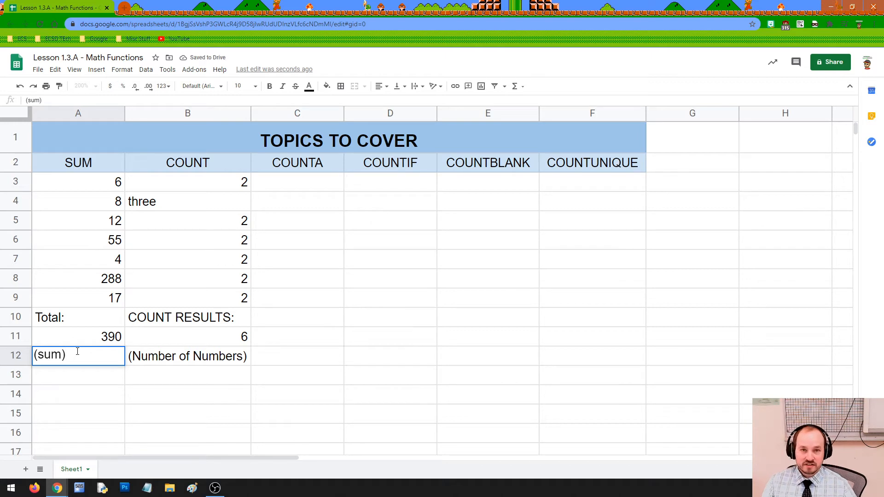
pyautogui.click(154, 359)
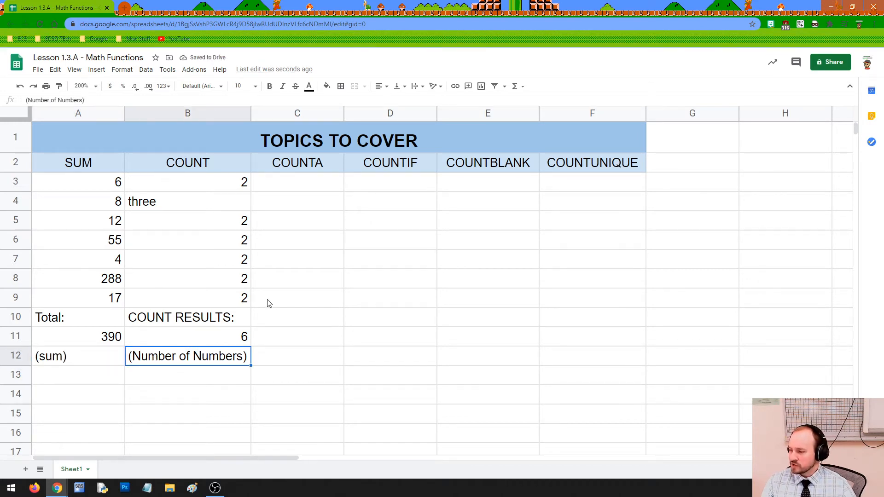
# Fill cells C3 through C9 under COUNTA with dog, cat, 17, 42, giraffe, zebra and 99.
pyautogui.click(295, 170)
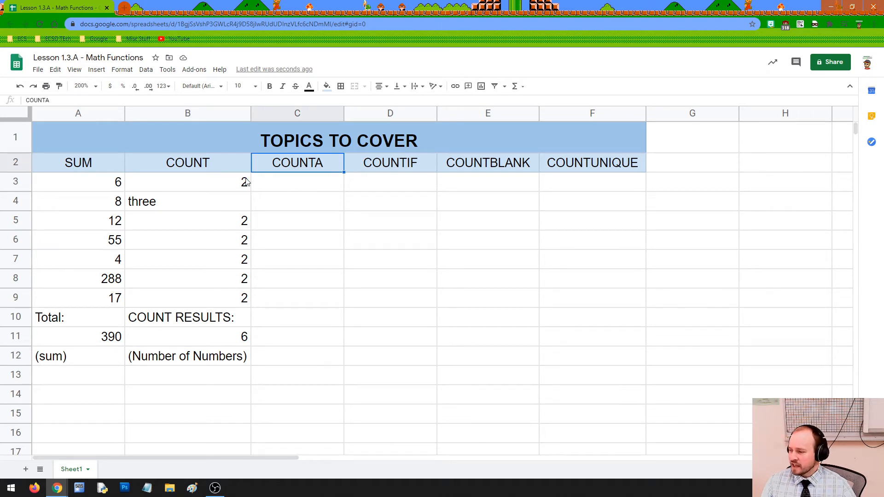
pyautogui.click(295, 185)
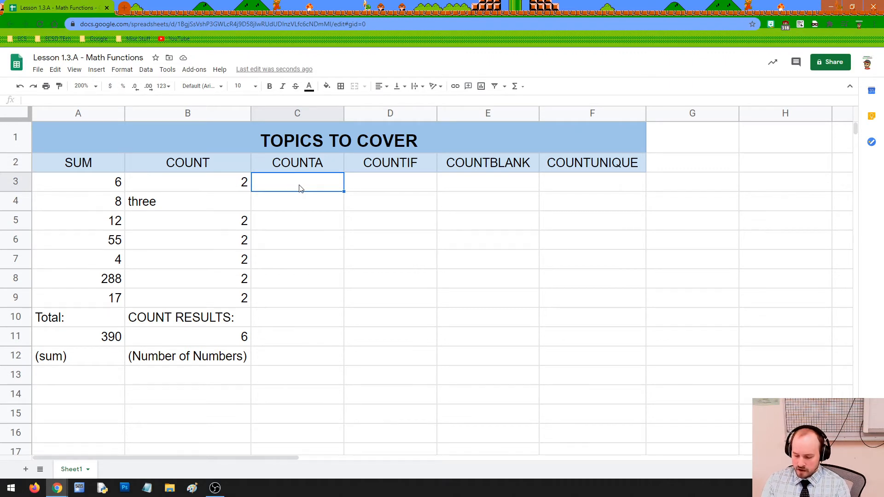
pyautogui.write('dog')
pyautogui.press('Return')
pyautogui.write('cat')
pyautogui.press('Return')
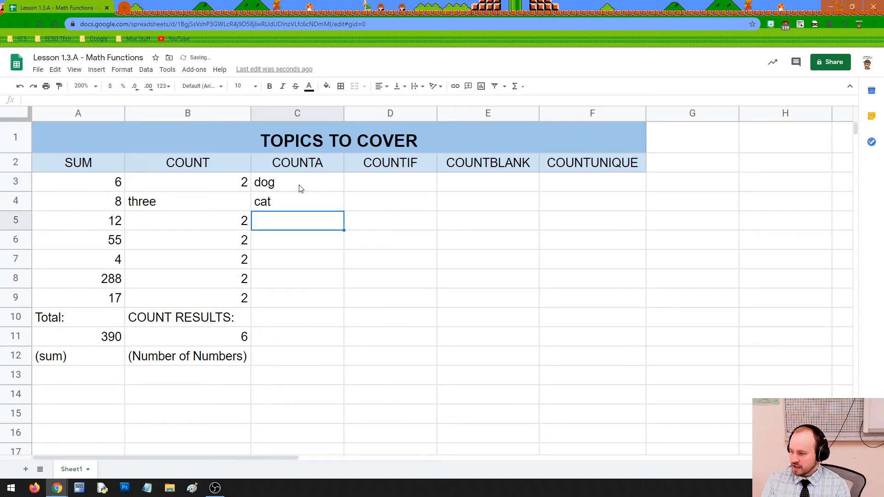
pyautogui.write('17')
pyautogui.press('Return')
pyautogui.write('42')
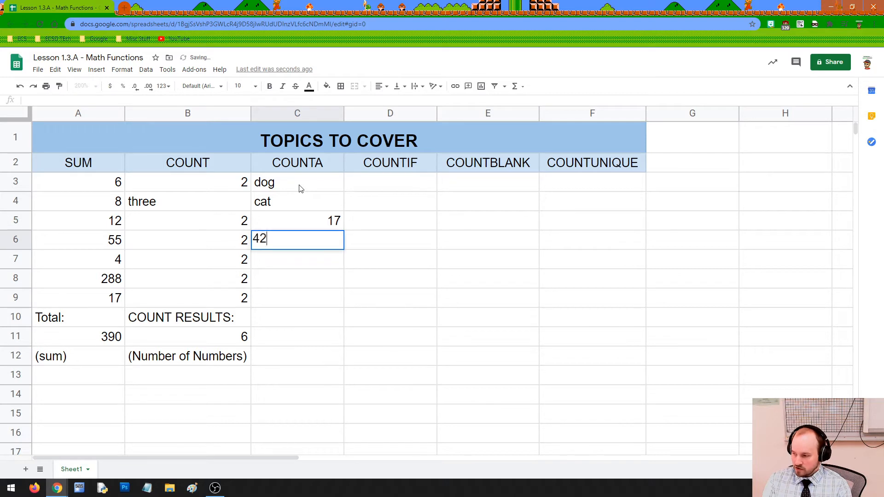
pyautogui.press('Return')
pyautogui.write('giraffe')
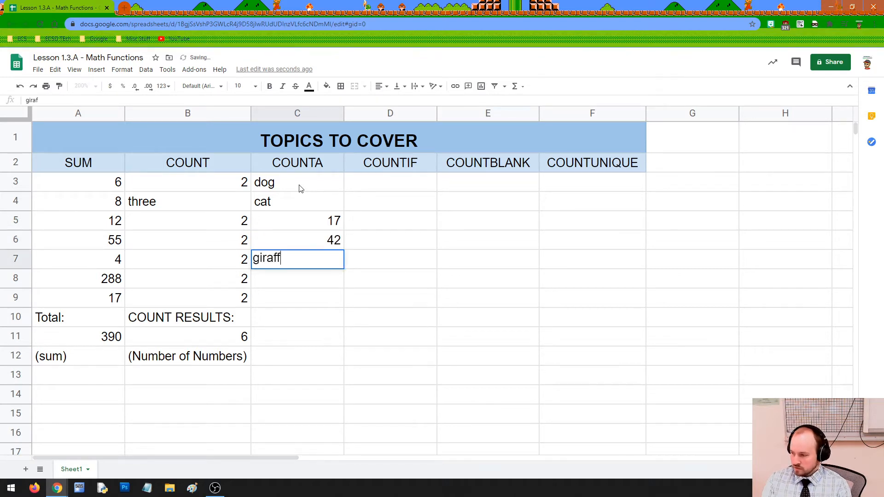
pyautogui.press('Return')
pyautogui.write('zebra')
pyautogui.press('Return')
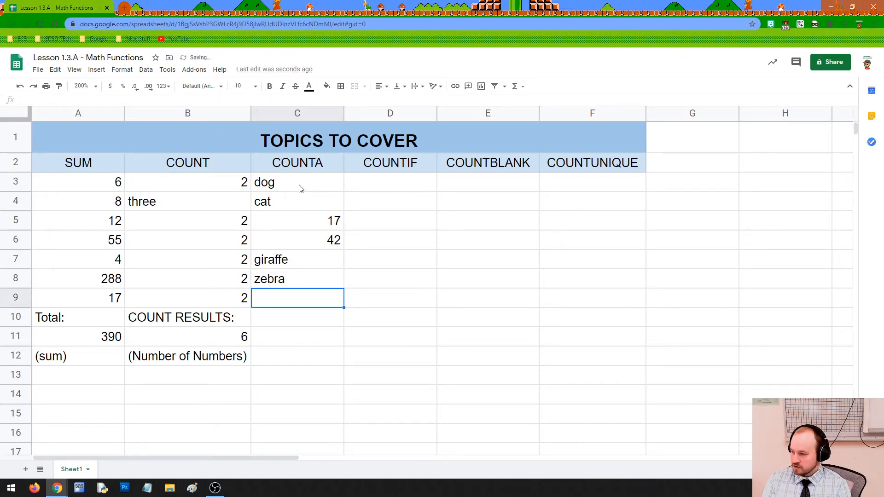
pyautogui.write('99')
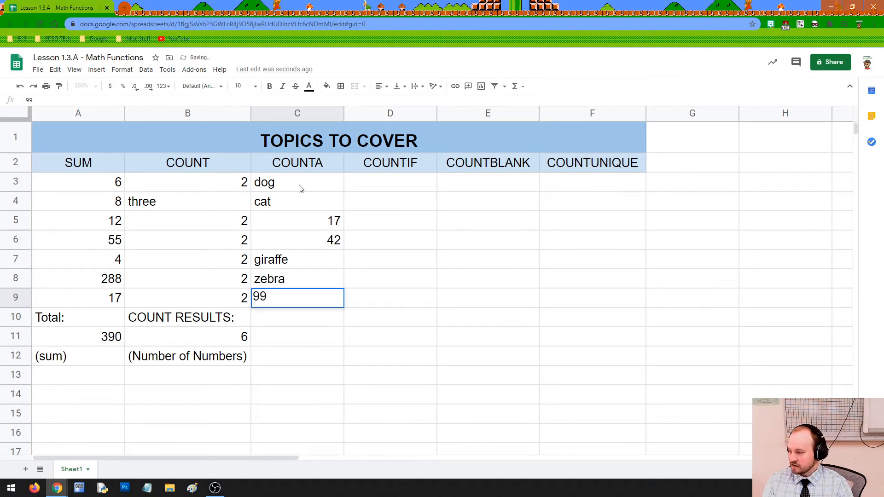
pyautogui.press('Return')
# Enter the label COUNTA RESULTS: in cell C10 and widen column C to fit it.
pyautogui.write('COUN')
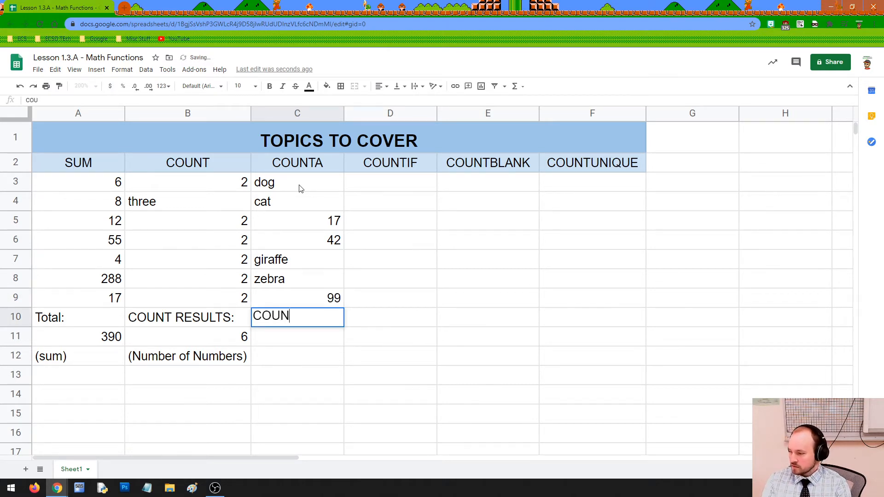
pyautogui.write('TA RESULTS:')
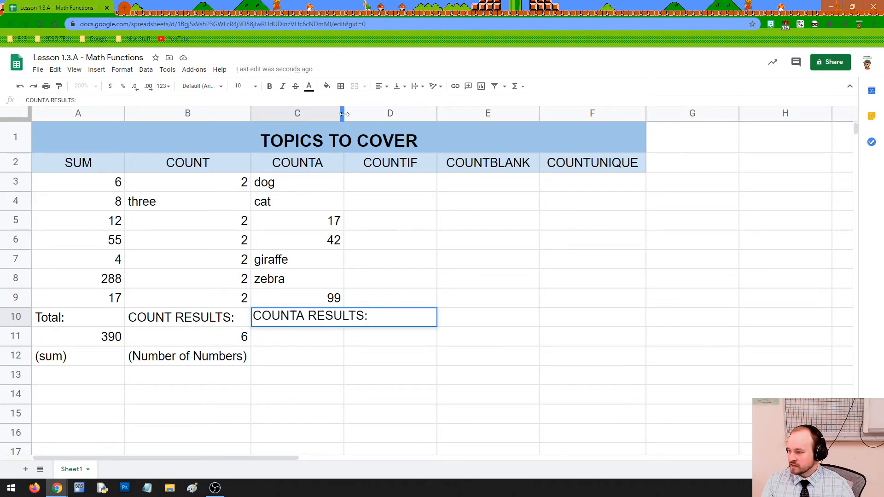
pyautogui.moveTo(344, 113); pyautogui.dragTo(378, 112)
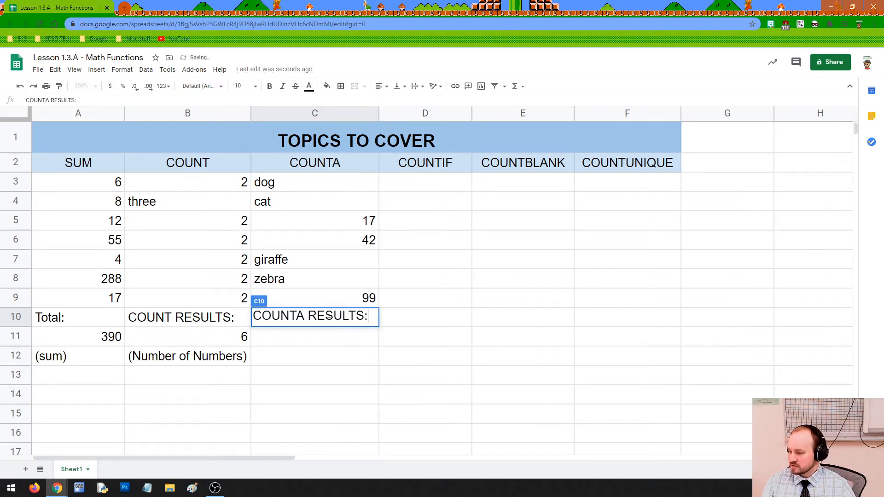
pyautogui.click(312, 339)
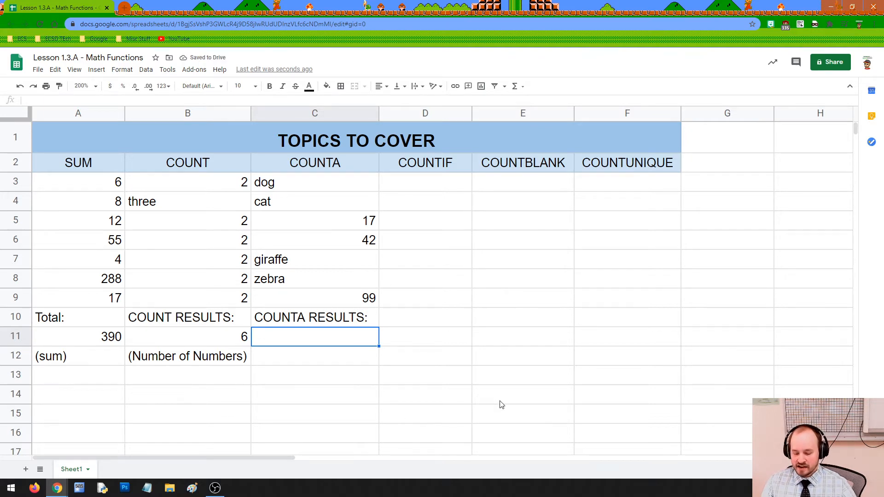
pyautogui.write('=')
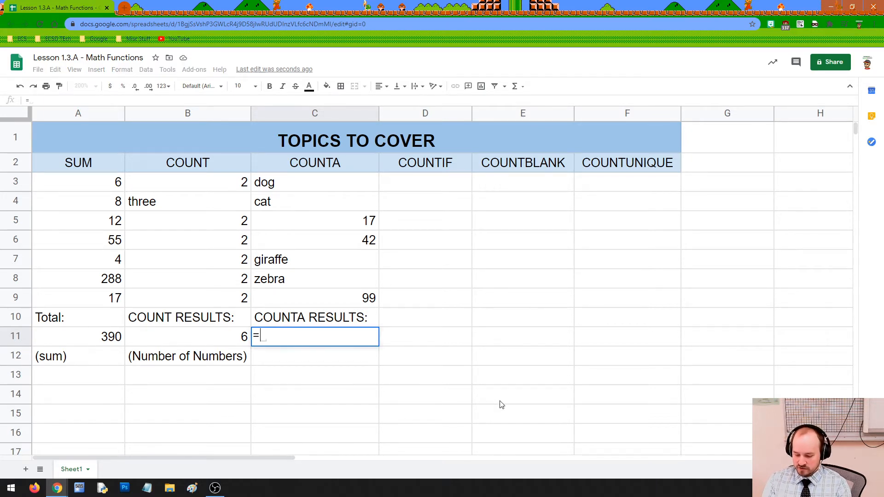
pyautogui.write('(count')
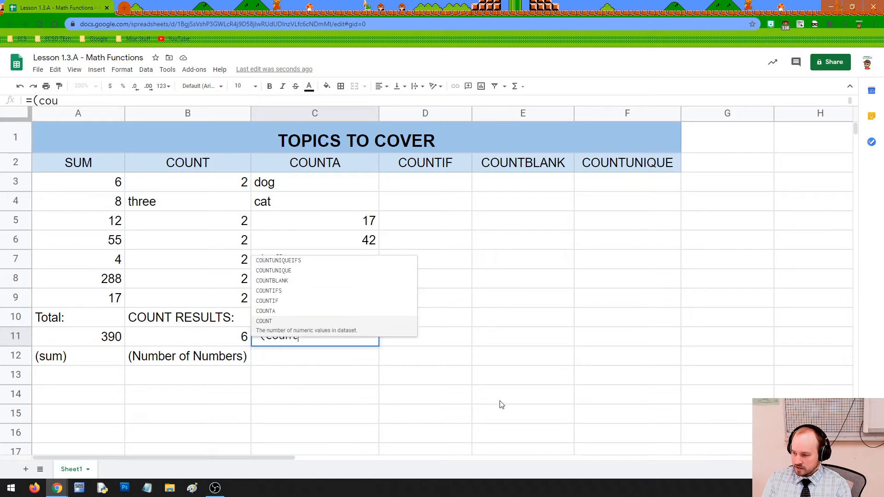
pyautogui.write('a')
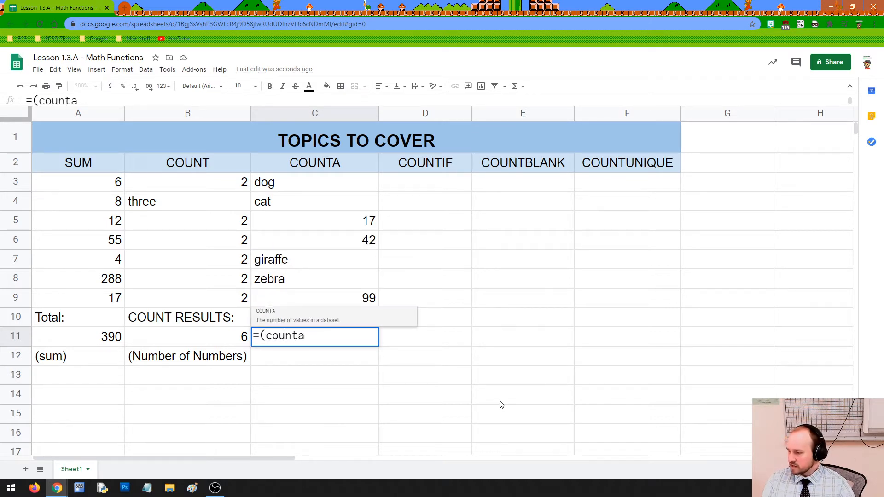
pyautogui.press('Left')
pyautogui.press('Left')
pyautogui.press('Left')
pyautogui.press('BackSpace')
pyautogui.press('Right')
pyautogui.press('Right')
pyautogui.press('Right')
pyautogui.press('Right')
pyautogui.press('Right')
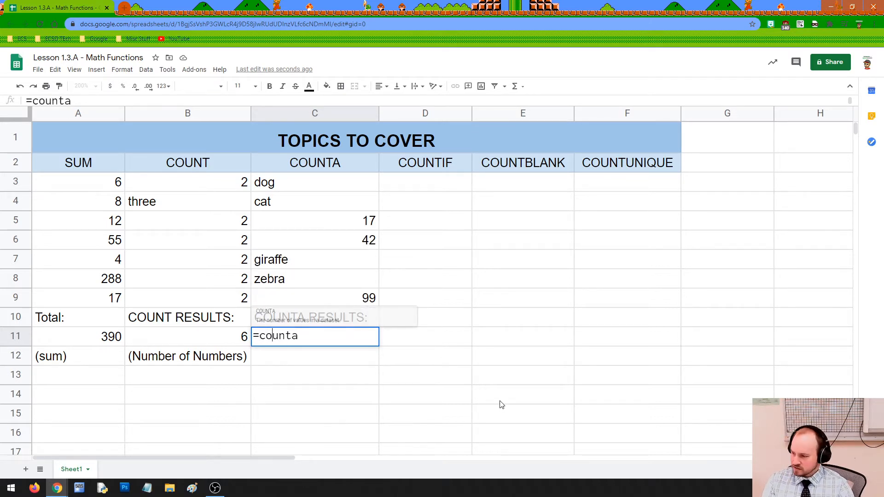
pyautogui.press('BackSpace')
pyautogui.press('BackSpace')
pyautogui.press('BackSpace')
pyautogui.press('BackSpace')
pyautogui.press('BackSpace')
pyautogui.press('BackSpace')
pyautogui.press('BackSpace')
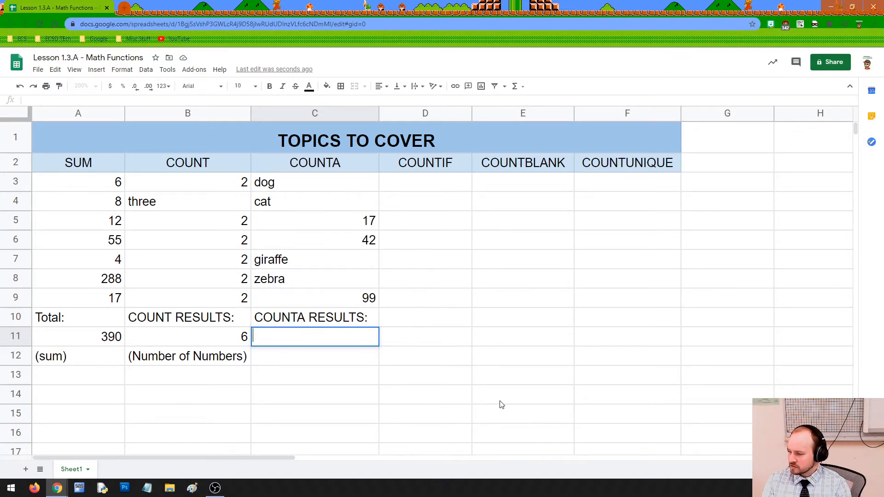
# Enter the formula =counta(C3:C9) in cell C11 below the COUNTA RESULTS: label.
pyautogui.write('=')
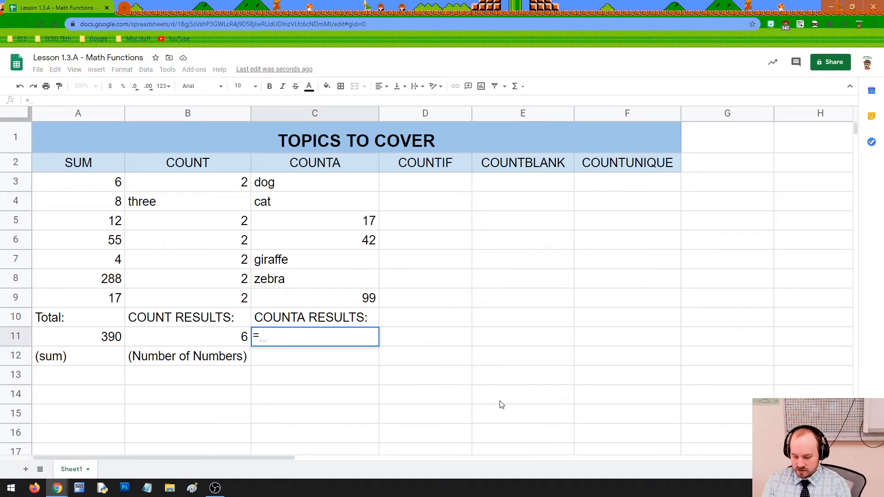
pyautogui.write('counta(')
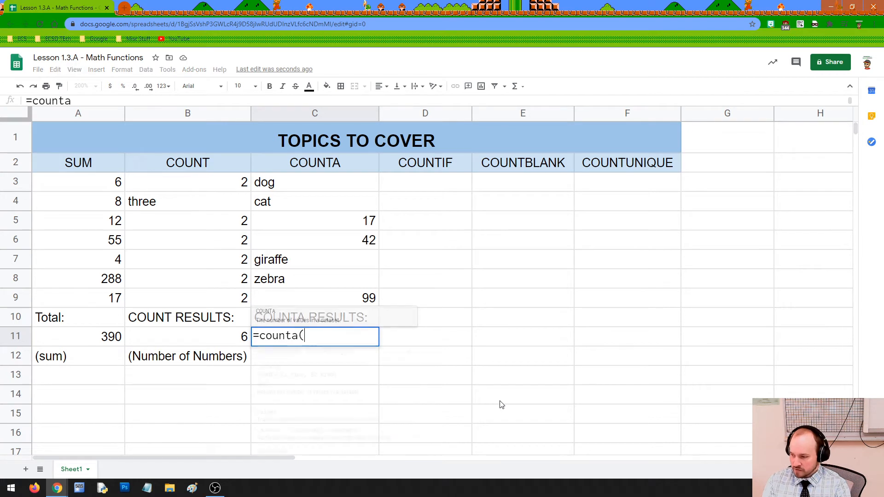
pyautogui.moveTo(311, 186); pyautogui.dragTo(315, 298)
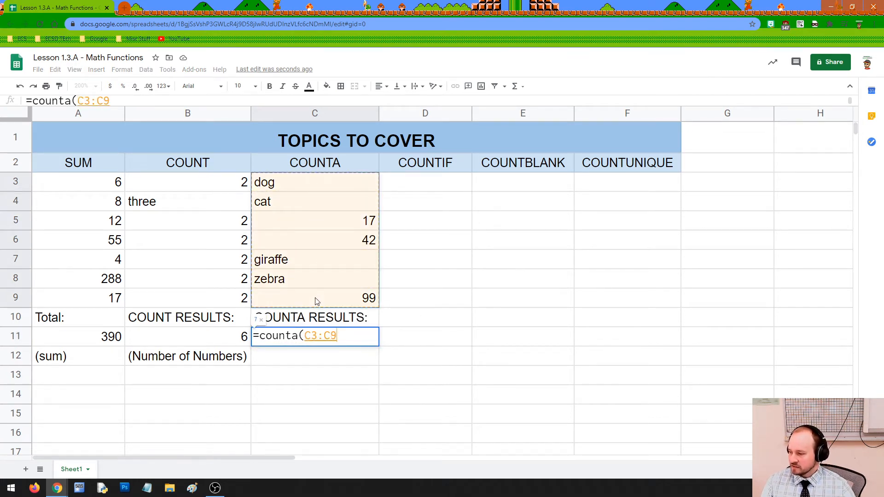
pyautogui.write(')')
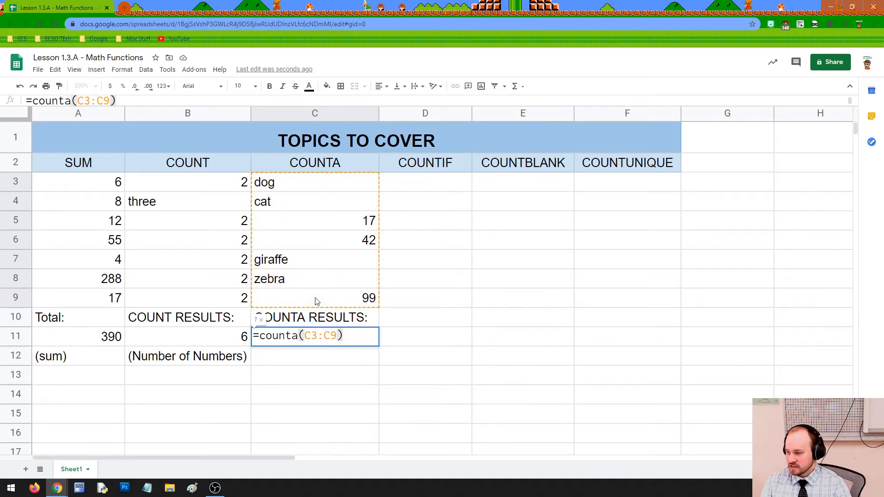
pyautogui.press('Return')
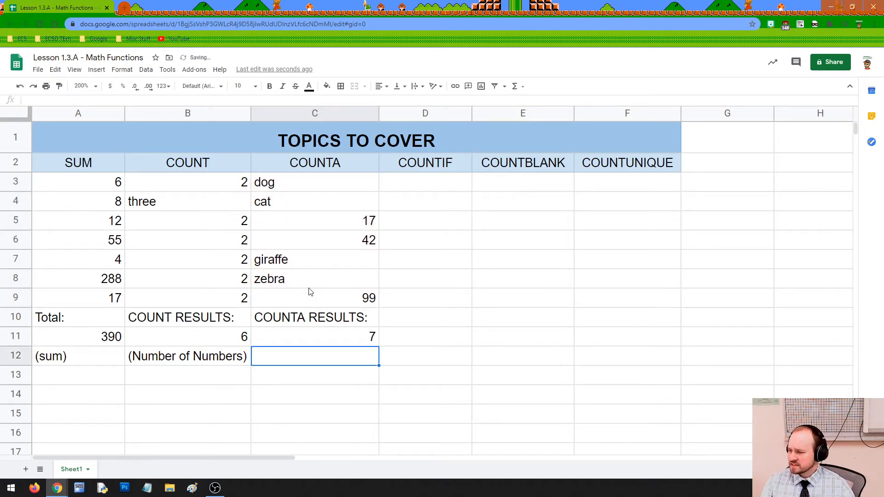
# Examine the word and number entries in C3 through C9 that the COUNTA formula covers.
pyautogui.click(303, 188)
pyautogui.click(306, 201)
pyautogui.click(305, 223)
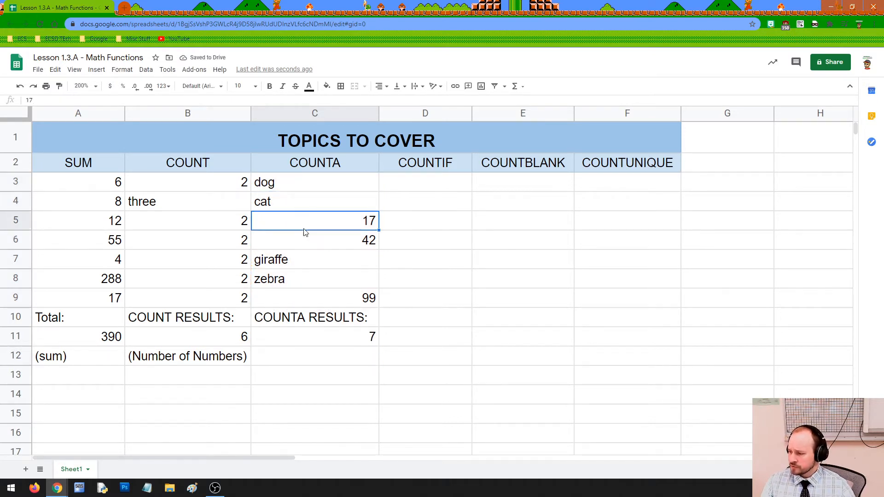
pyautogui.click(306, 241)
pyautogui.click(303, 258)
pyautogui.click(304, 283)
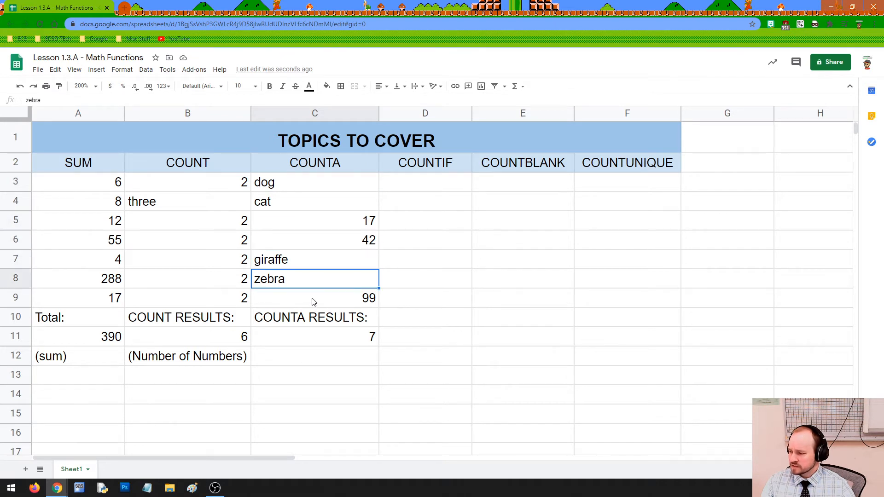
pyautogui.click(313, 300)
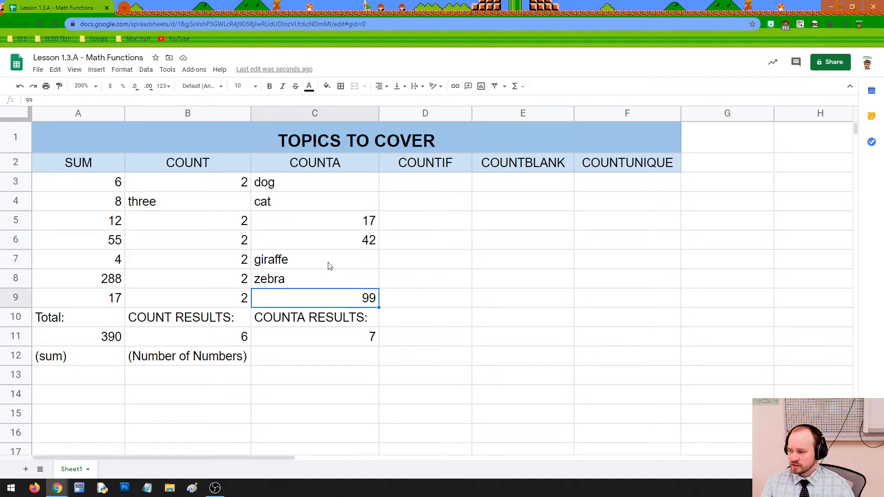
pyautogui.moveTo(344, 184); pyautogui.dragTo(346, 300)
pyautogui.click(338, 233)
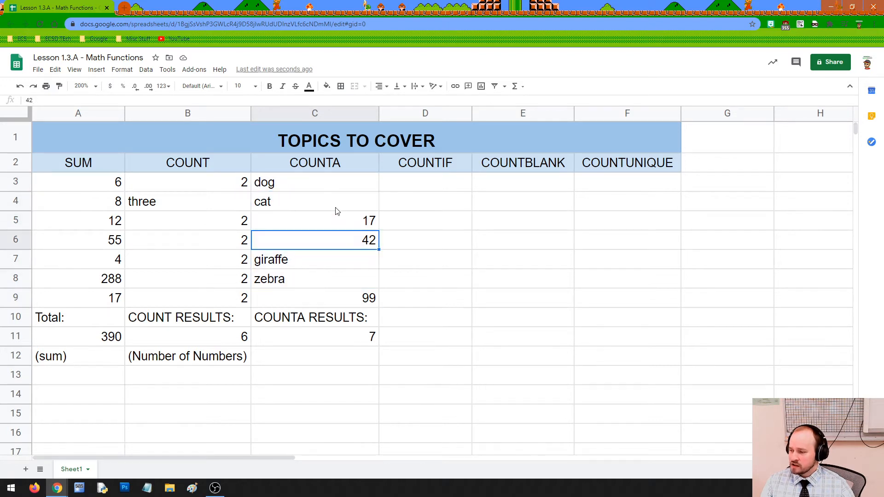
# Clear cat from cell C4 and check how the COUNTA result in C11 responds.
pyautogui.click(335, 204)
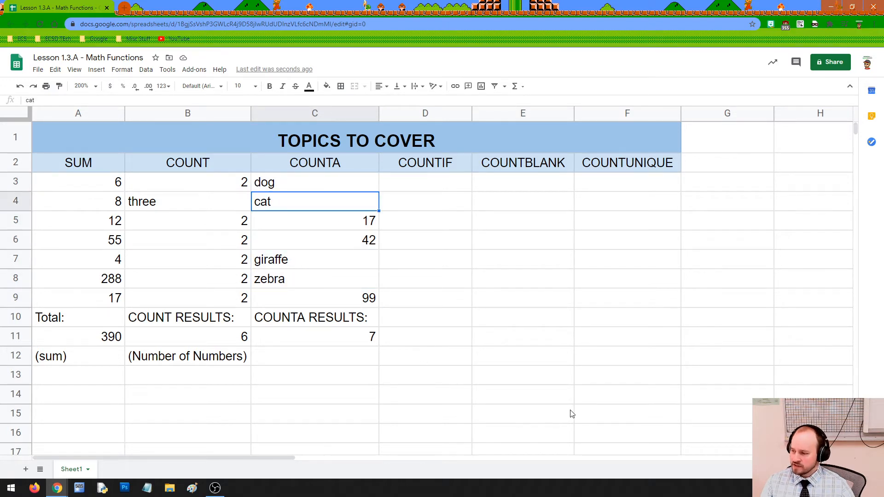
pyautogui.press('Delete')
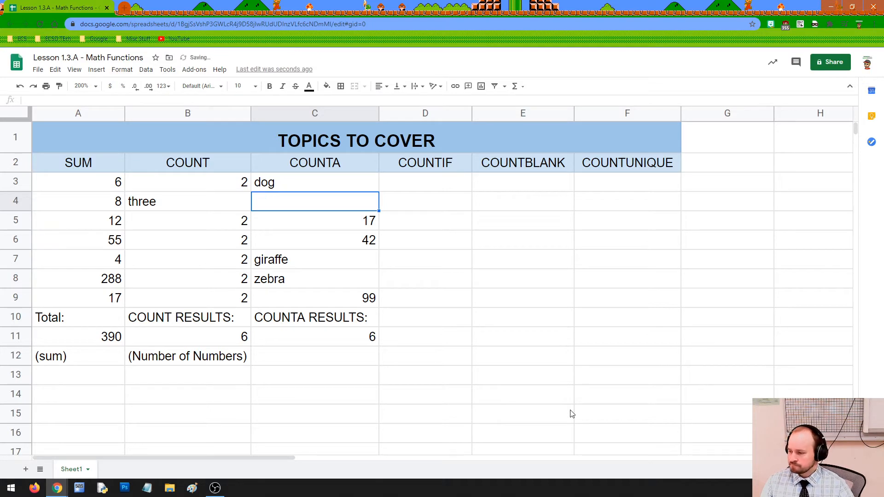
pyautogui.click(341, 344)
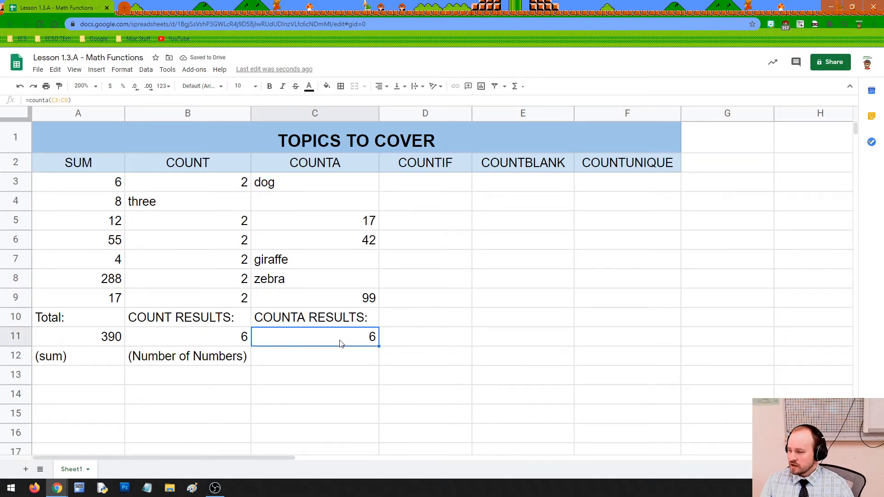
pyautogui.click(307, 203)
pyautogui.click(230, 163)
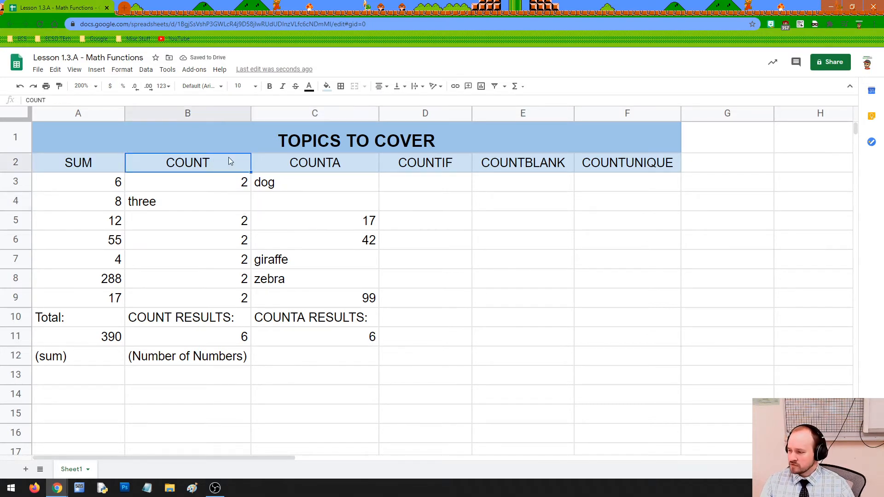
pyautogui.click(291, 165)
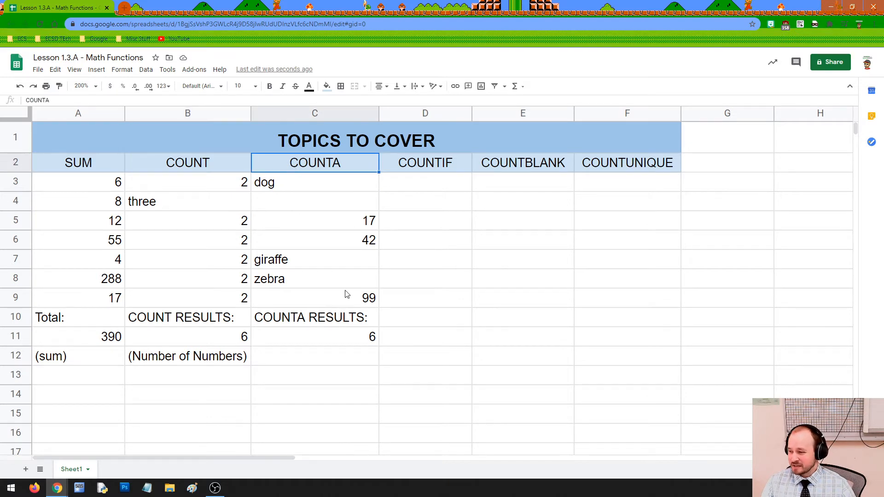
pyautogui.click(342, 338)
# Enter cat again in the emptied cell C4 of the COUNTA column.
pyautogui.click(339, 205)
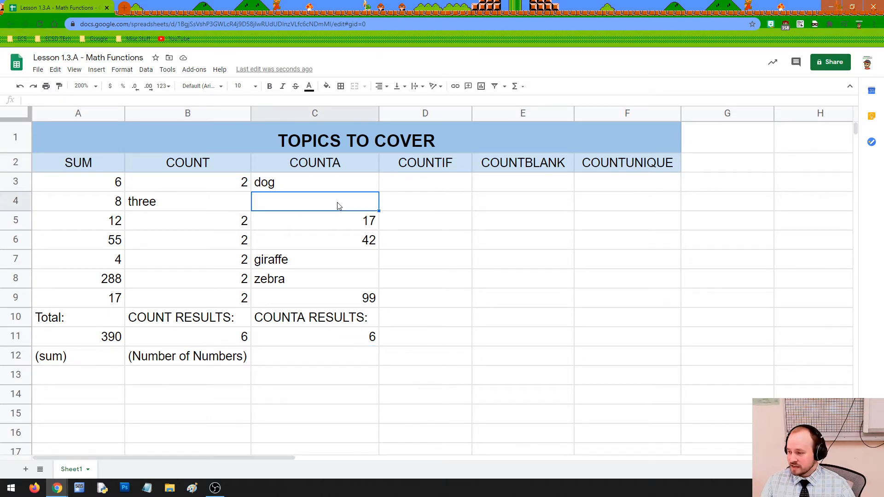
pyautogui.write('cat')
pyautogui.press('Return')
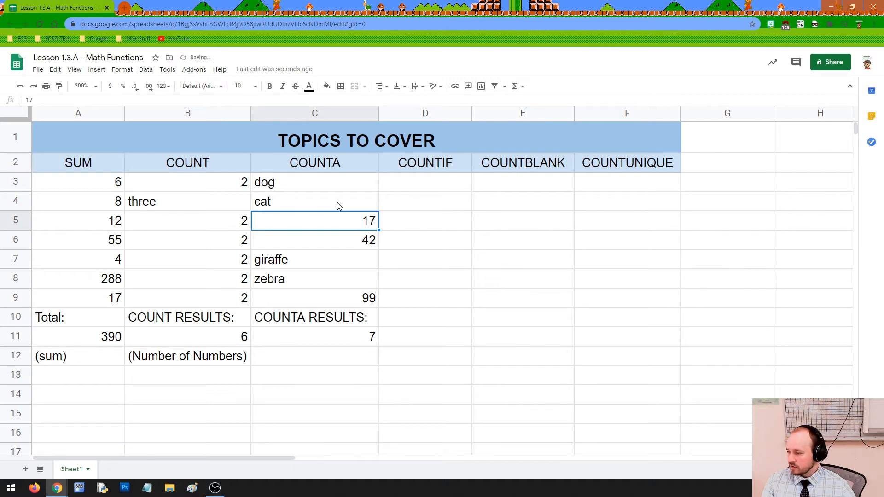
# Enter the formula =counta(B3:B9) in cell B14 to apply COUNTA to the COUNT column's data.
pyautogui.click(242, 336)
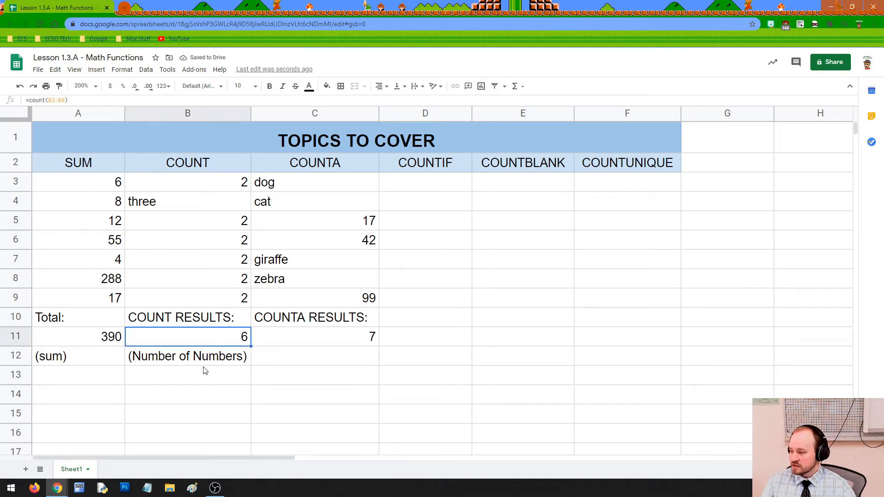
pyautogui.click(162, 395)
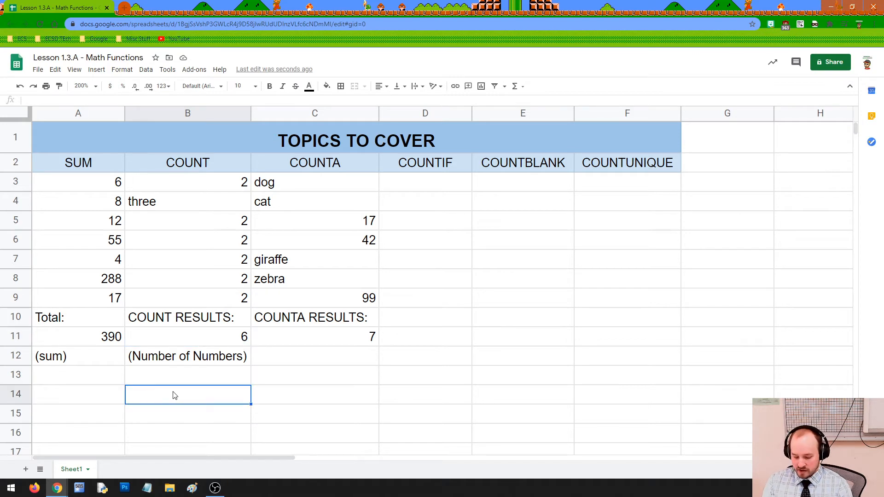
pyautogui.write('=cou')
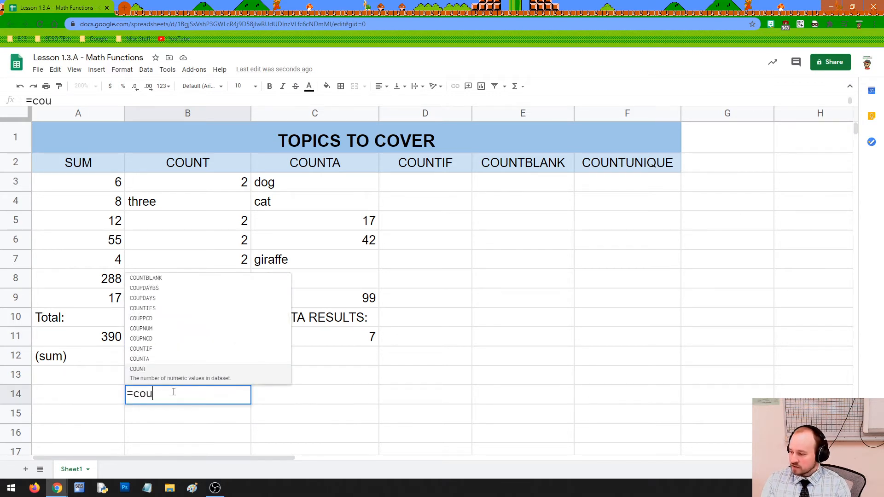
pyautogui.write('nta(')
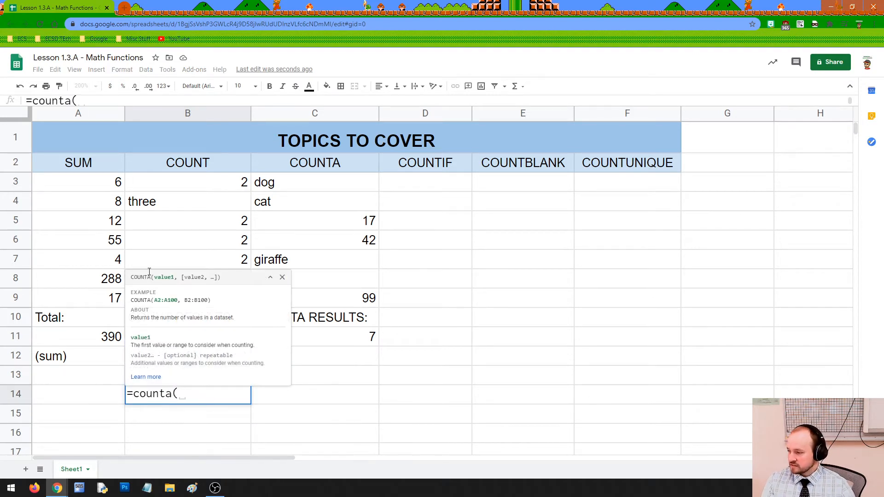
pyautogui.moveTo(171, 191); pyautogui.dragTo(181, 305)
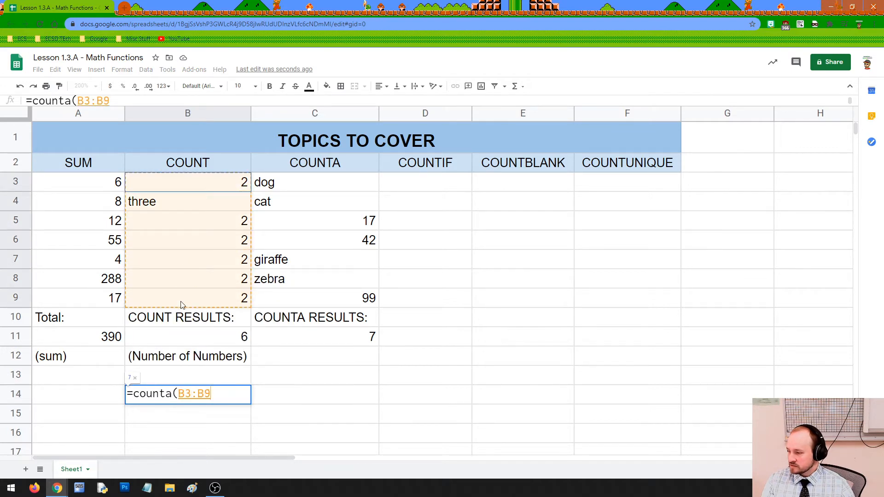
pyautogui.write(')')
pyautogui.press('Return')
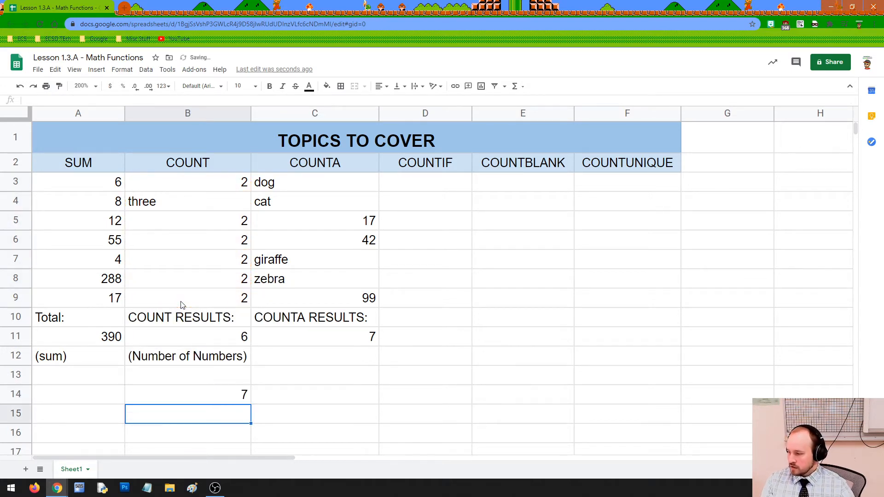
# Compare the COUNT formula and result in B11 with the COUNTA formula and result in B14.
pyautogui.click(240, 340)
pyautogui.click(239, 394)
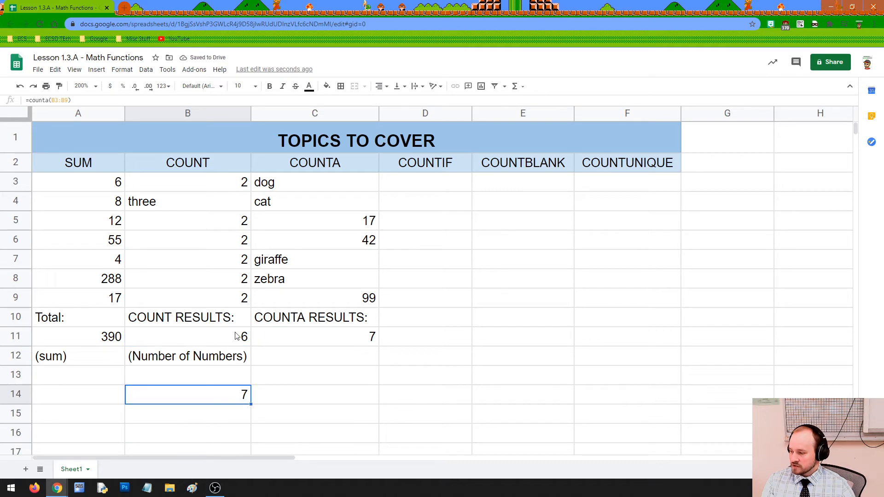
pyautogui.click(238, 337)
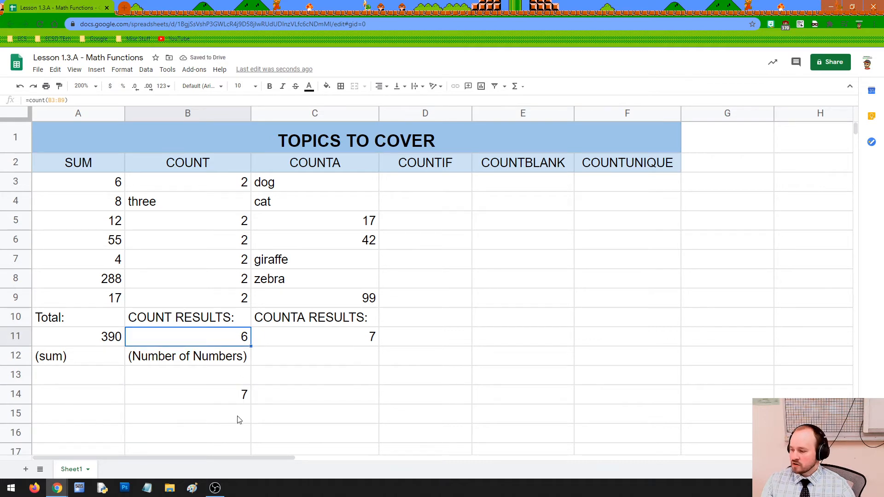
pyautogui.click(247, 400)
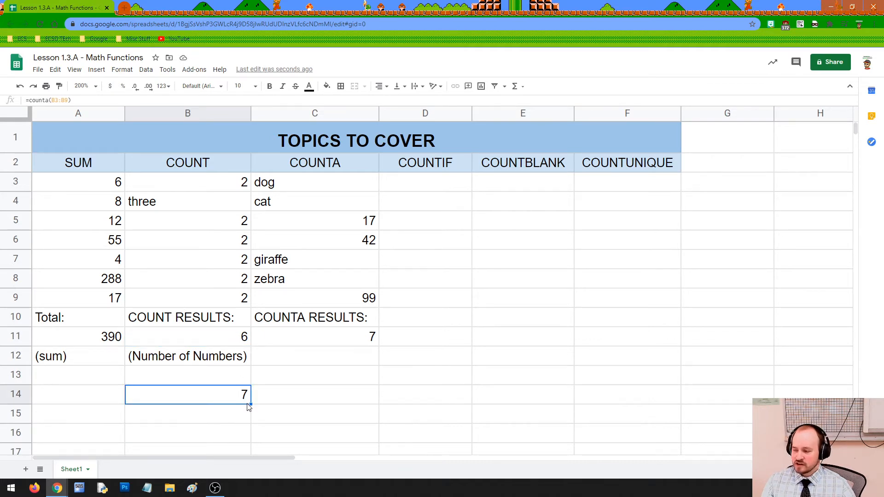
pyautogui.click(237, 337)
pyautogui.click(242, 395)
pyautogui.click(244, 341)
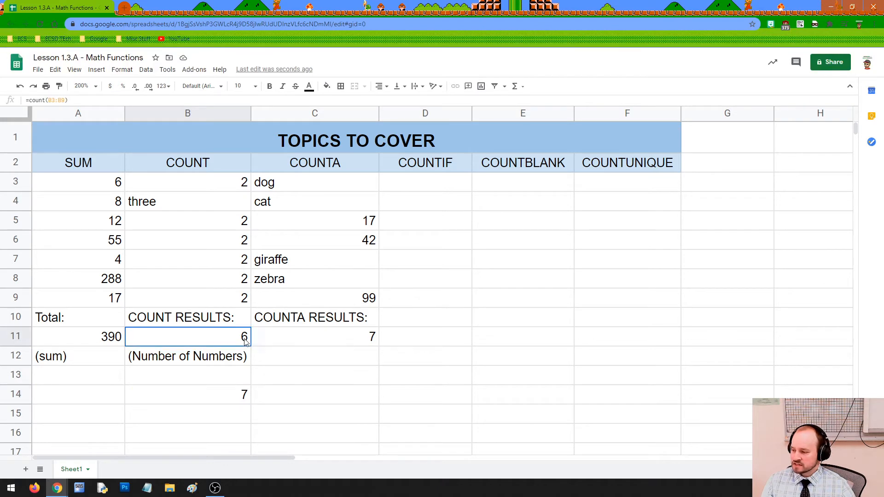
pyautogui.click(247, 398)
pyautogui.click(241, 341)
pyautogui.click(247, 402)
pyautogui.click(246, 342)
pyautogui.click(239, 402)
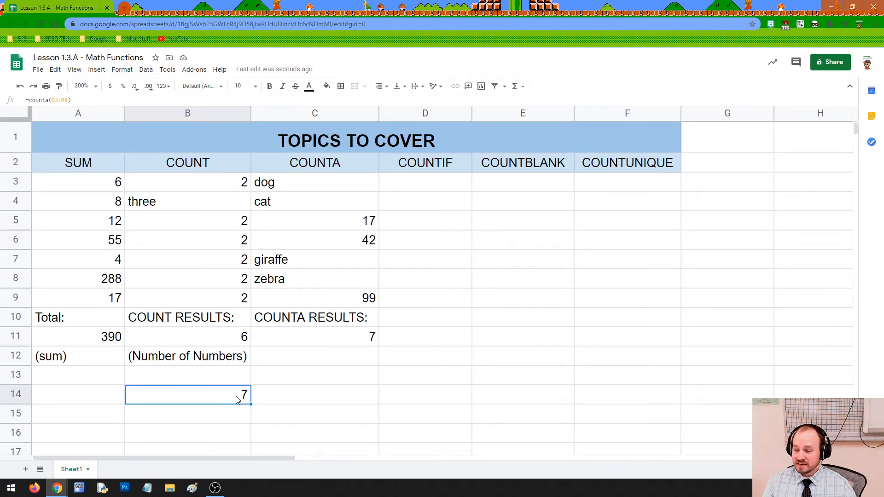
pyautogui.scroll(-5, 216, 325)
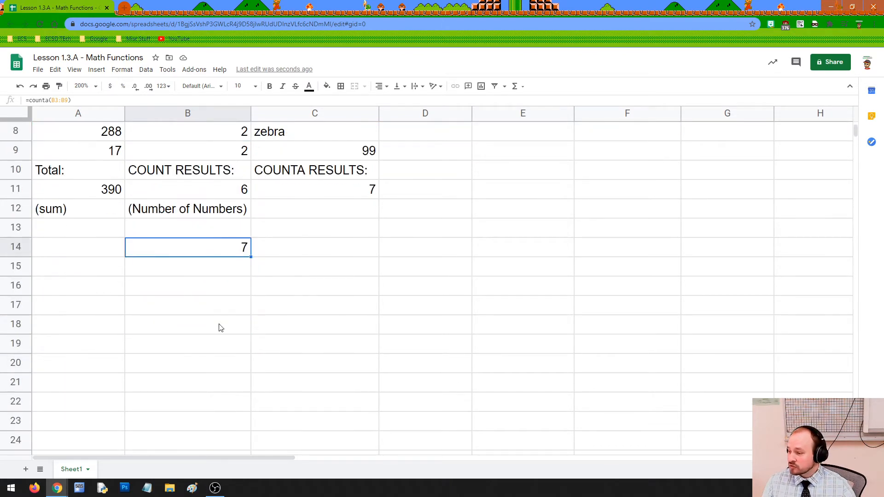
pyautogui.scroll(5, 219, 325)
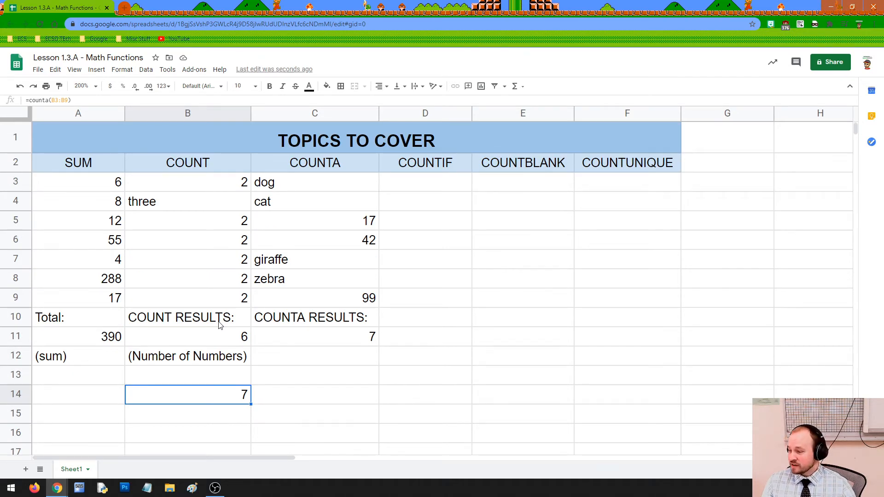
# Check the formulas behind B11 and B14 in turn to contrast COUNT and COUNTA over the same cells.
pyautogui.click(241, 335)
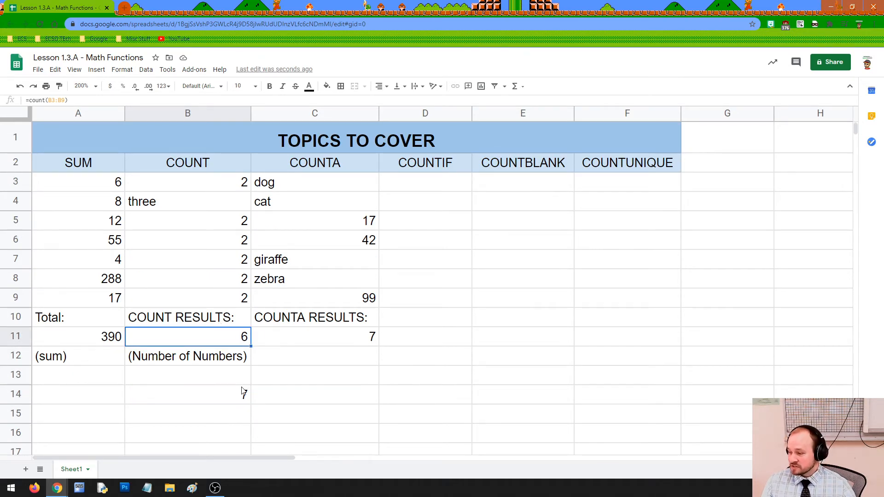
pyautogui.click(244, 394)
pyautogui.click(242, 342)
pyautogui.click(239, 400)
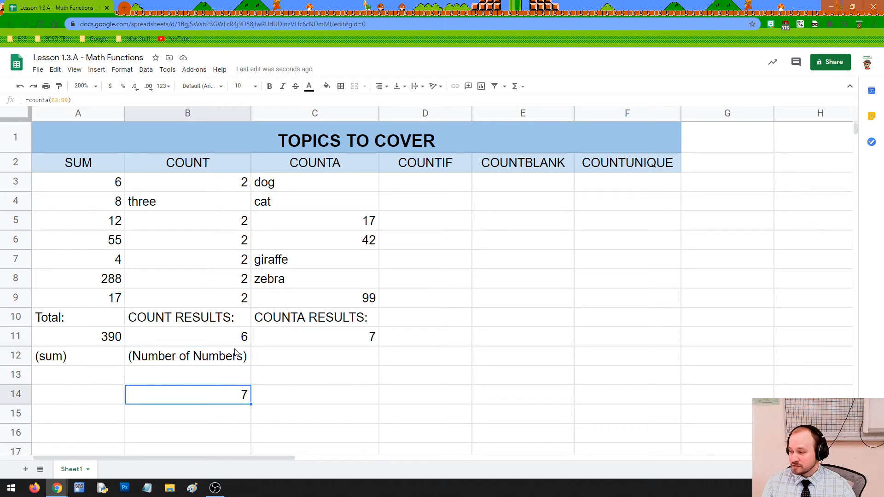
pyautogui.click(235, 341)
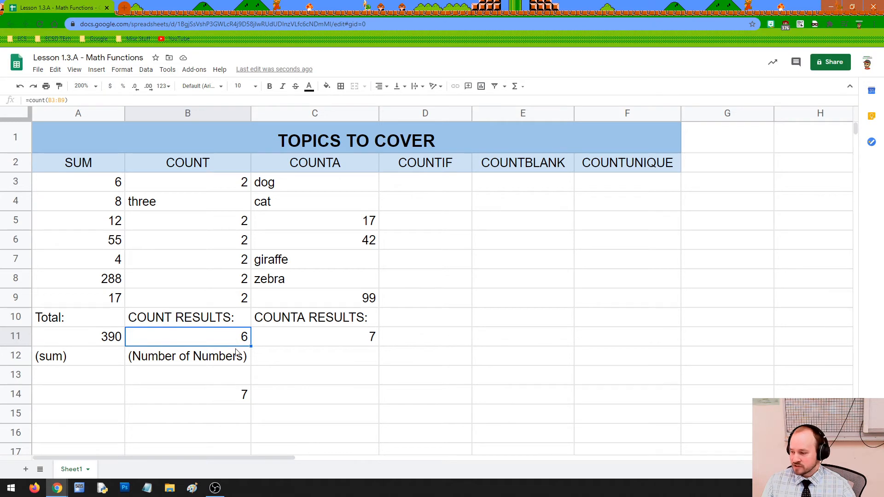
pyautogui.click(235, 397)
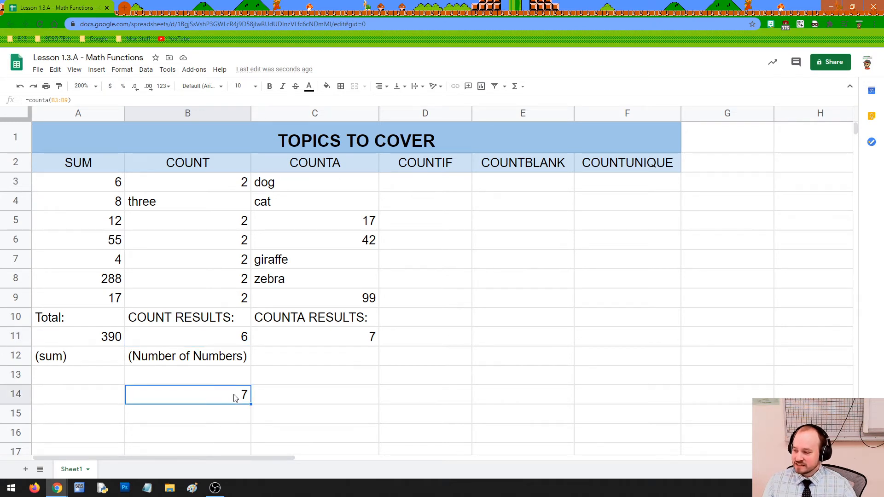
pyautogui.click(235, 346)
# Delete the COUNTA comparison formula from cell B14.
pyautogui.click(245, 400)
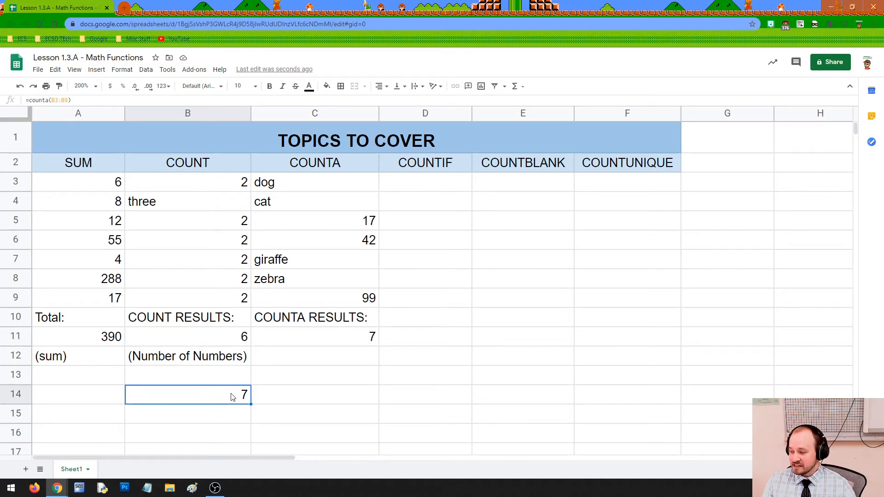
pyautogui.press('Delete')
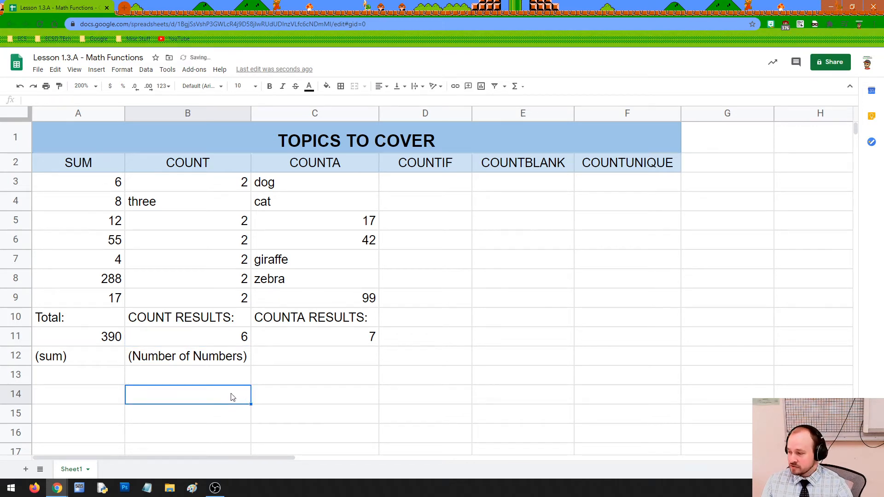
pyautogui.click(189, 340)
pyautogui.click(286, 342)
# Enter the note (number of items) in cell C12 beneath the COUNTA result.
pyautogui.click(275, 363)
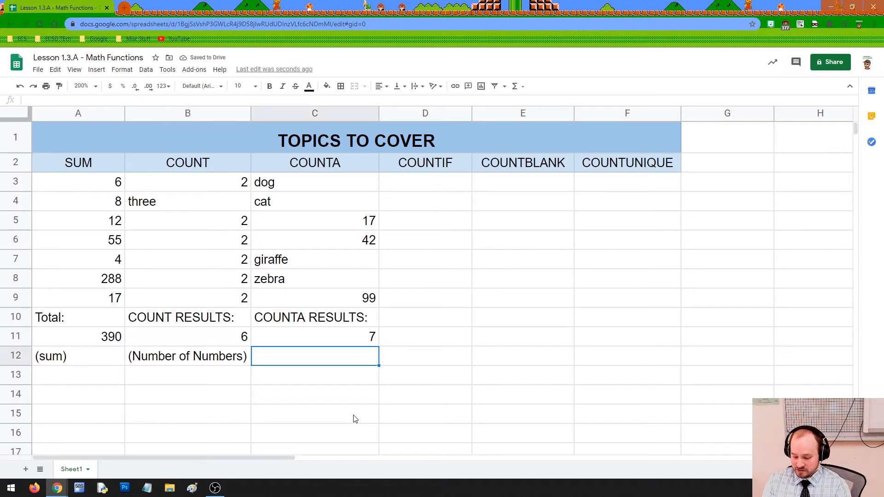
pyautogui.write('(number it')
pyautogui.press('BackSpace')
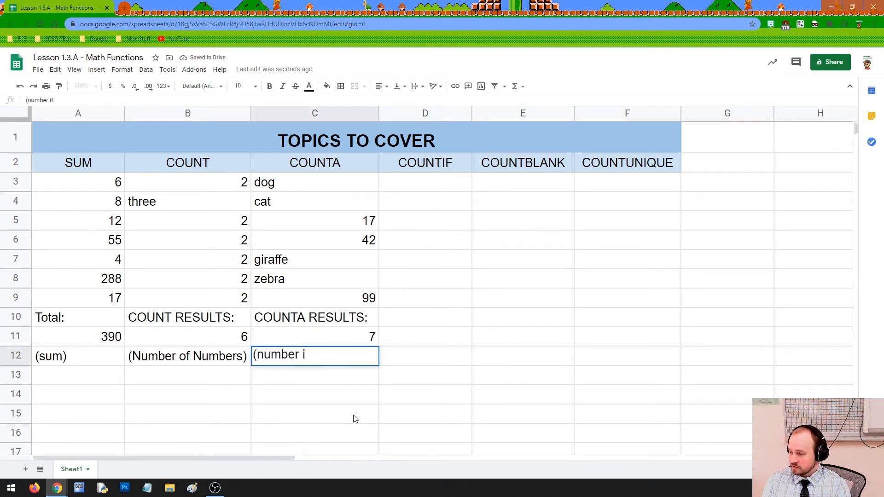
pyautogui.press('BackSpace')
pyautogui.write('of items)')
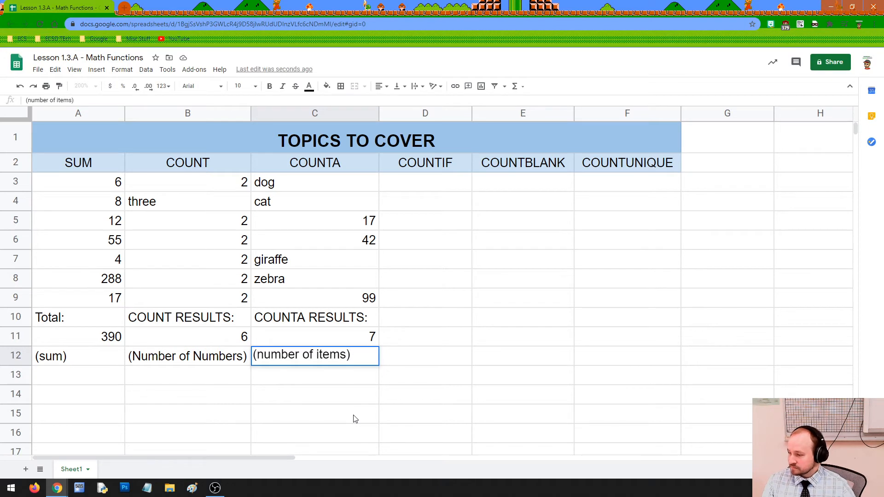
pyautogui.moveTo(282, 456)
pyautogui.mouseDown()
pyautogui.moveTo(302, 457)
pyautogui.moveTo(278, 454)
pyautogui.mouseUp()
# Fill cells D3 to D9 of the COUNTIF column with dog, dog, cat, zebra, giraffe, bird and dog.
pyautogui.click(428, 170)
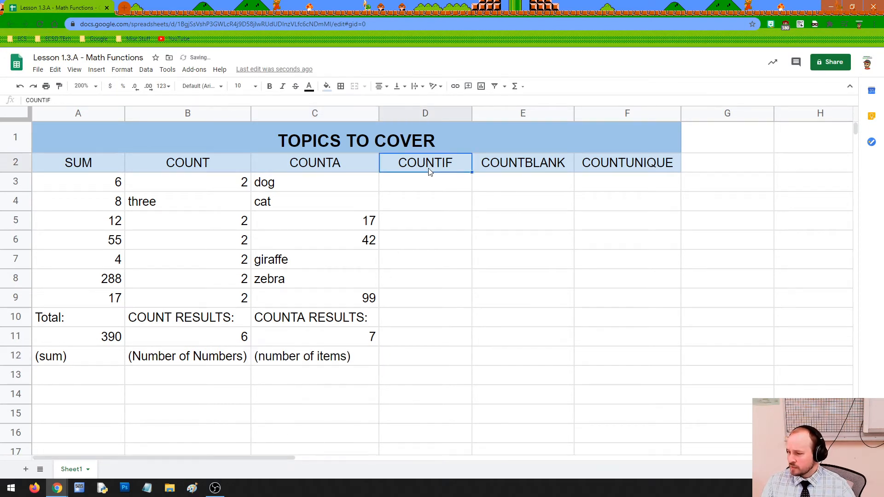
pyautogui.click(431, 186)
pyautogui.click(301, 190)
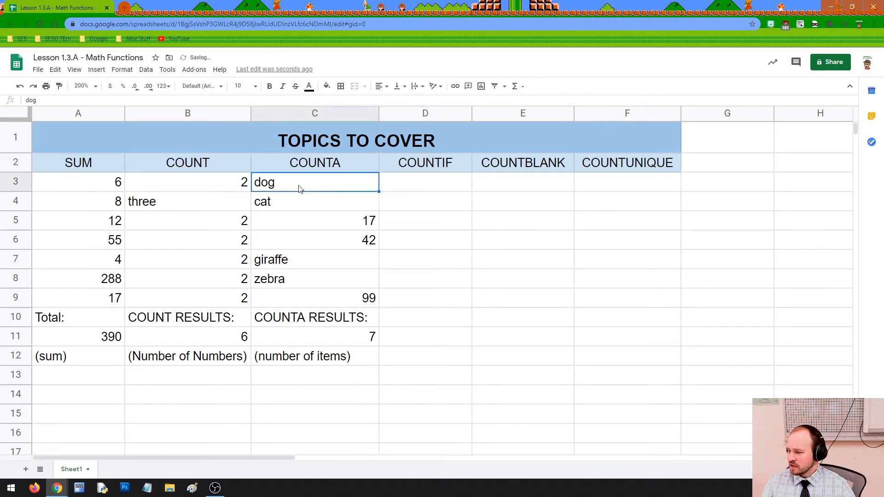
pyautogui.click(401, 194)
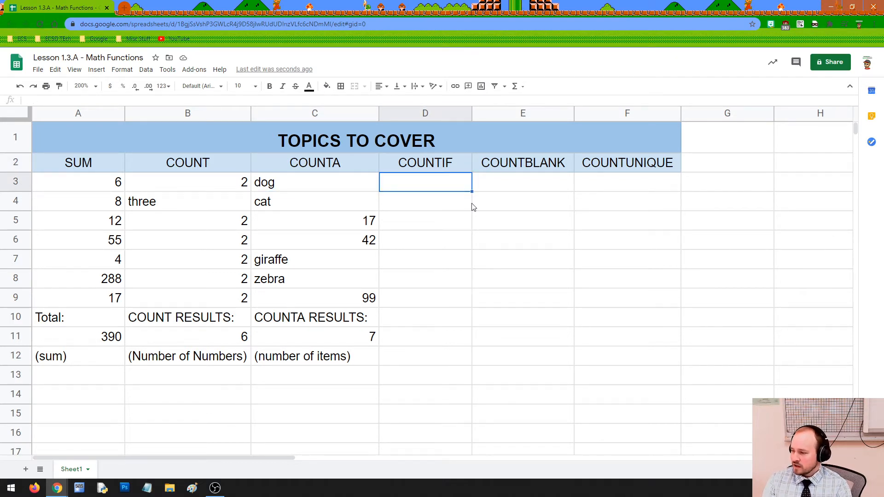
pyautogui.write('dog')
pyautogui.press('Return')
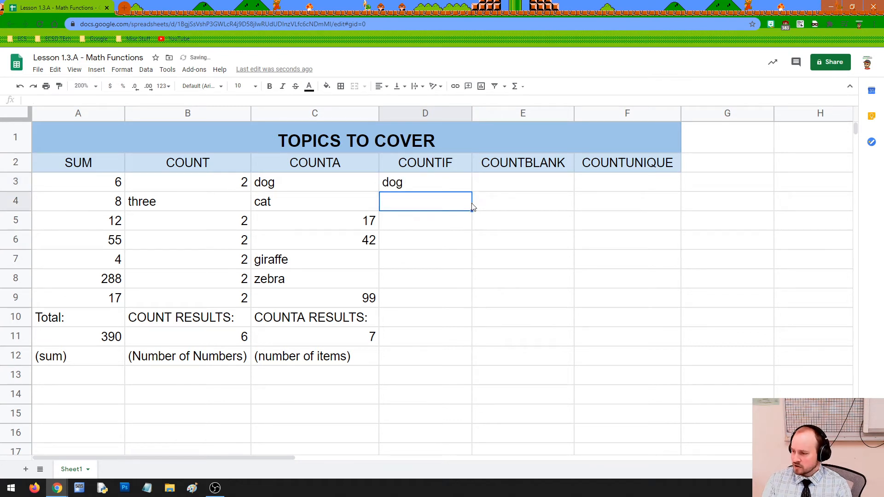
pyautogui.write('dog')
pyautogui.press('Return')
pyautogui.write('cat')
pyautogui.press('Return')
pyautogui.write('zebra')
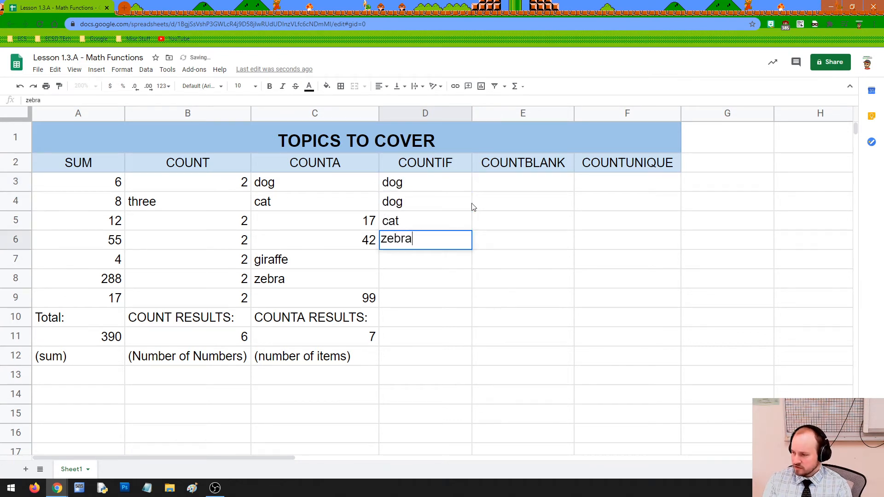
pyautogui.press('Return')
pyautogui.write('giraffe')
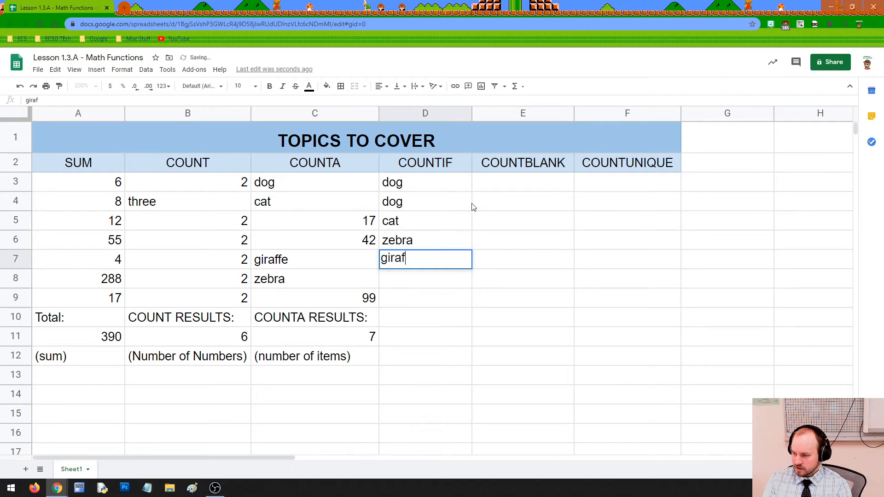
pyautogui.press('Return')
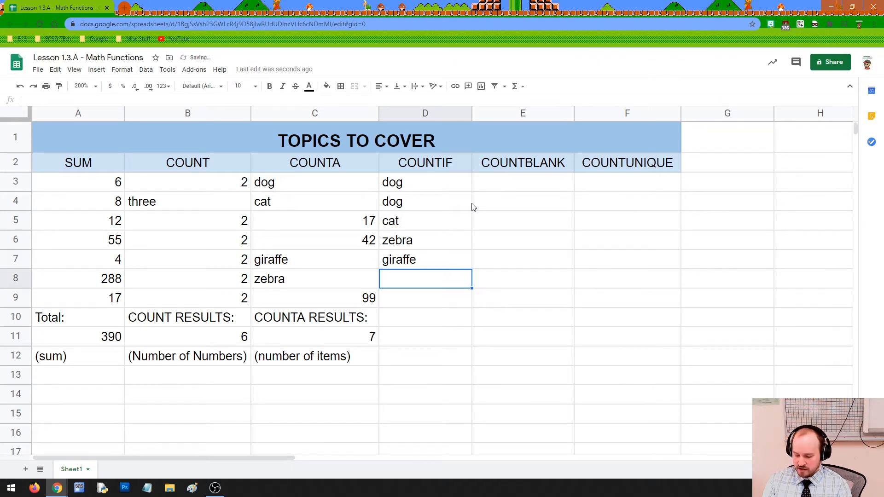
pyautogui.write('bird')
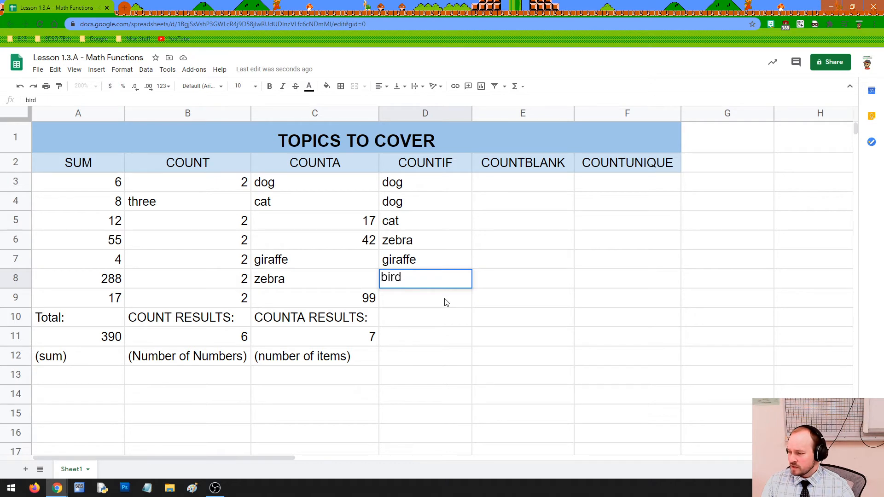
pyautogui.press('Return')
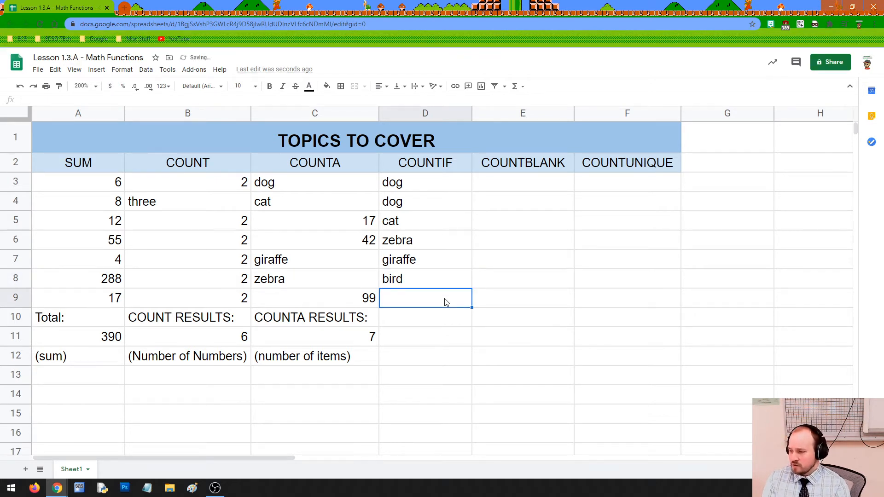
pyautogui.write('dog')
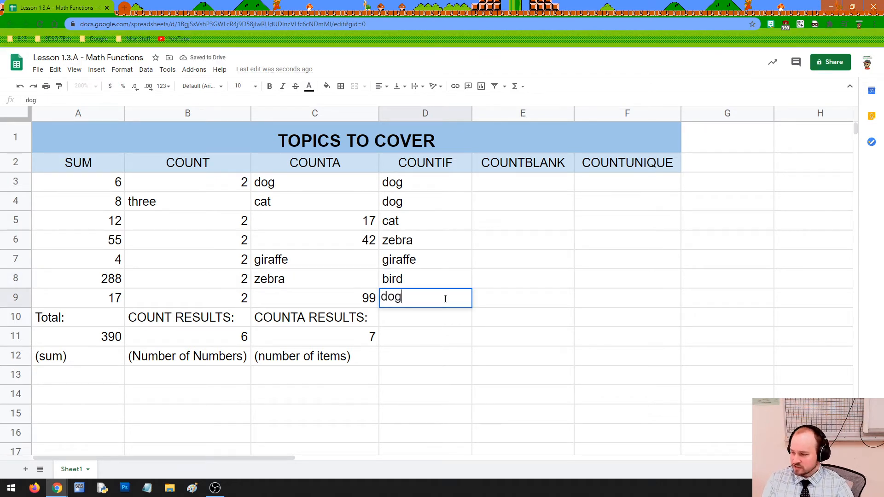
pyautogui.press('Return')
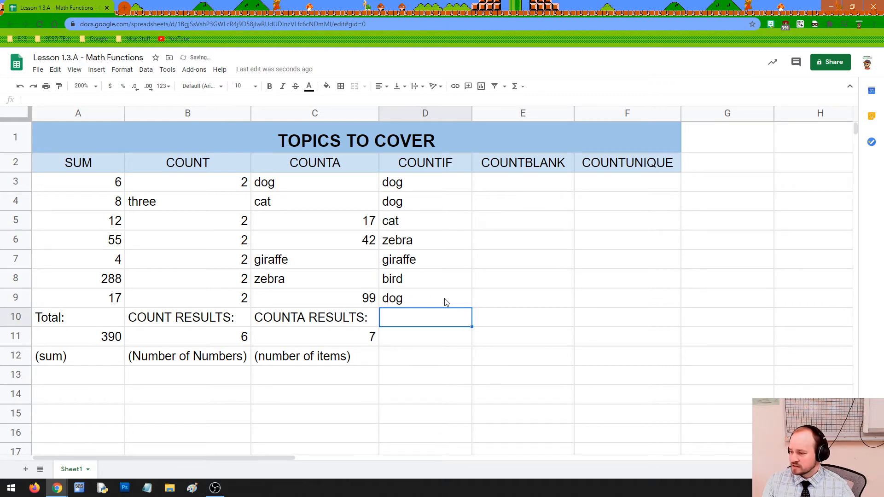
# Enter the label COUNTIF RESULTS in cell D10 and widen column D to fit it.
pyautogui.moveTo(429, 181); pyautogui.dragTo(428, 304)
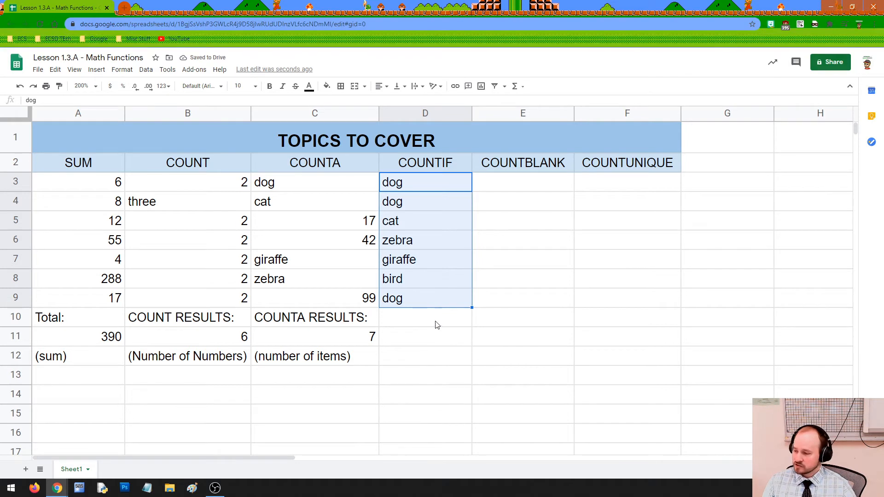
pyautogui.click(433, 322)
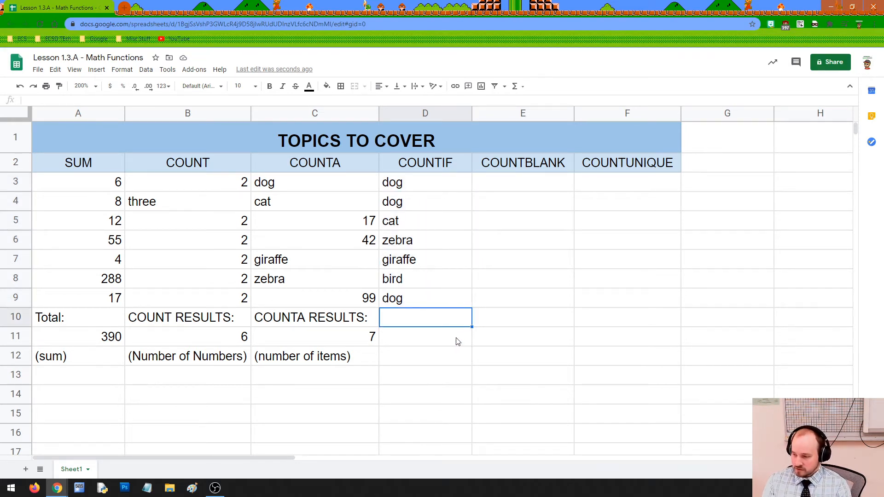
pyautogui.write('COUNTIF R')
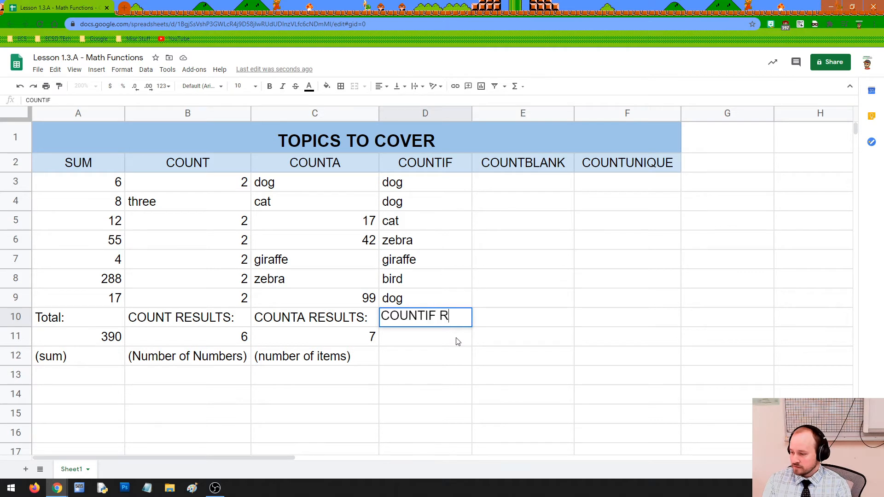
pyautogui.write('ESULTS)')
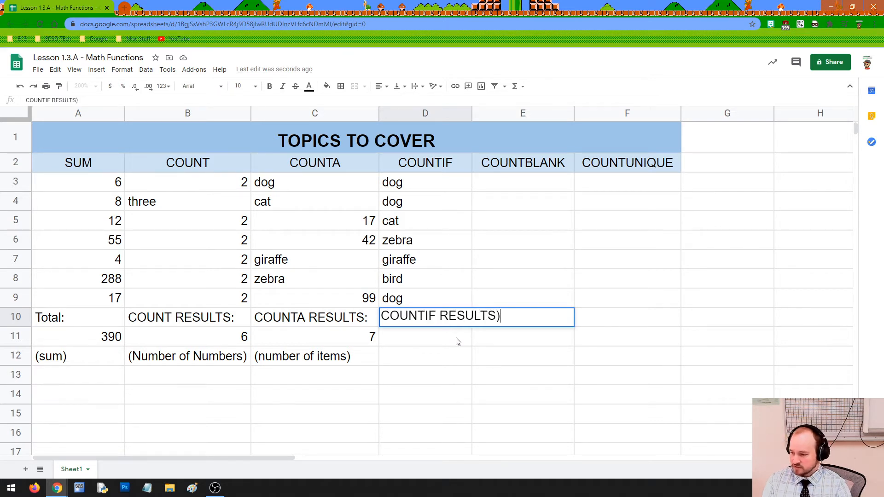
pyautogui.press('BackSpace')
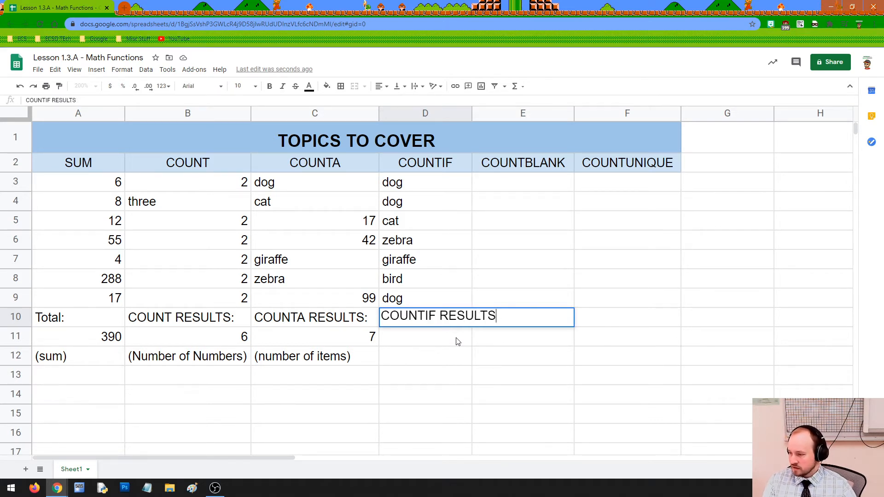
pyautogui.moveTo(471, 112); pyautogui.dragTo(502, 110)
# Start a COUNTIF formula in cell D11 with D3:D9 as its range.
pyautogui.click(410, 343)
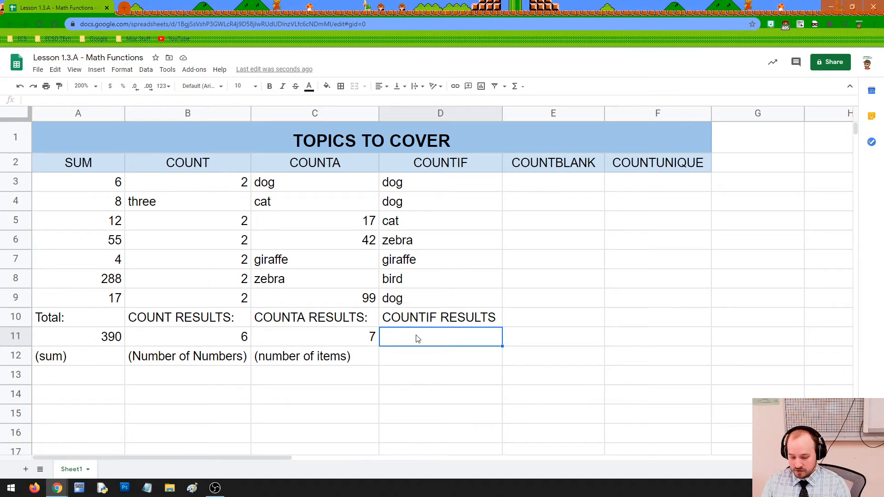
pyautogui.write('=countif')
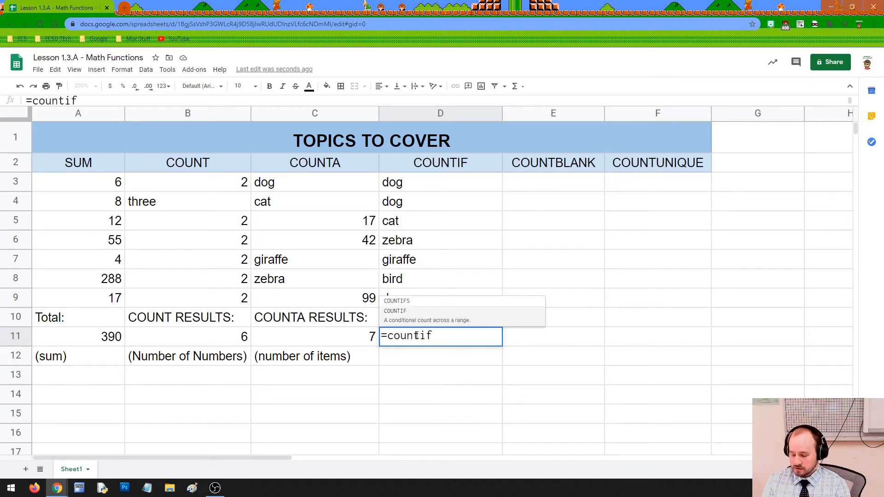
pyautogui.write('(')
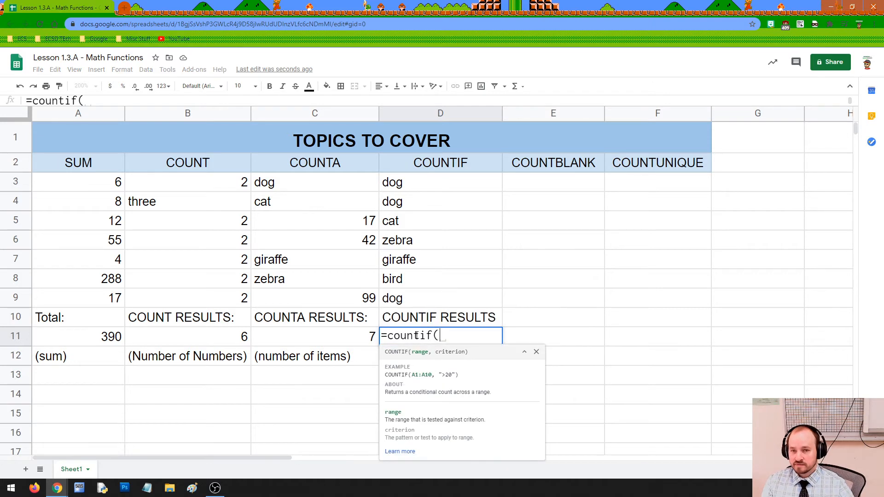
pyautogui.moveTo(432, 189); pyautogui.dragTo(428, 301)
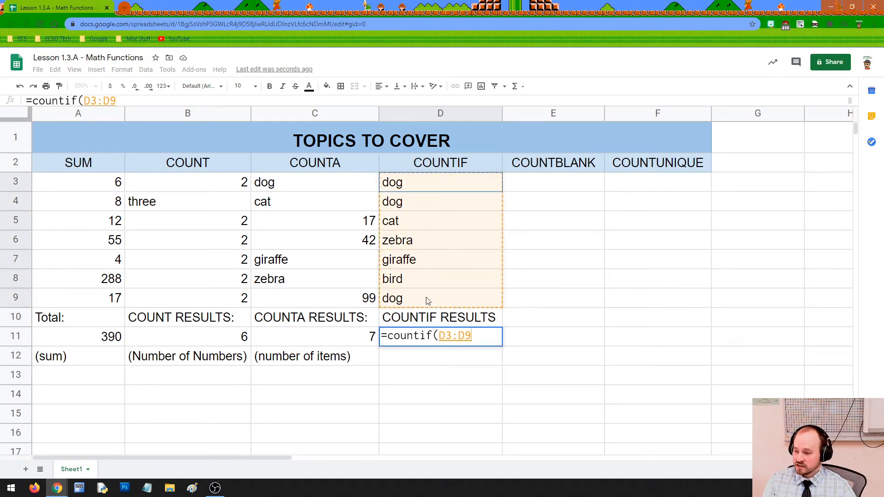
pyautogui.moveTo(428, 301); pyautogui.dragTo(428, 300)
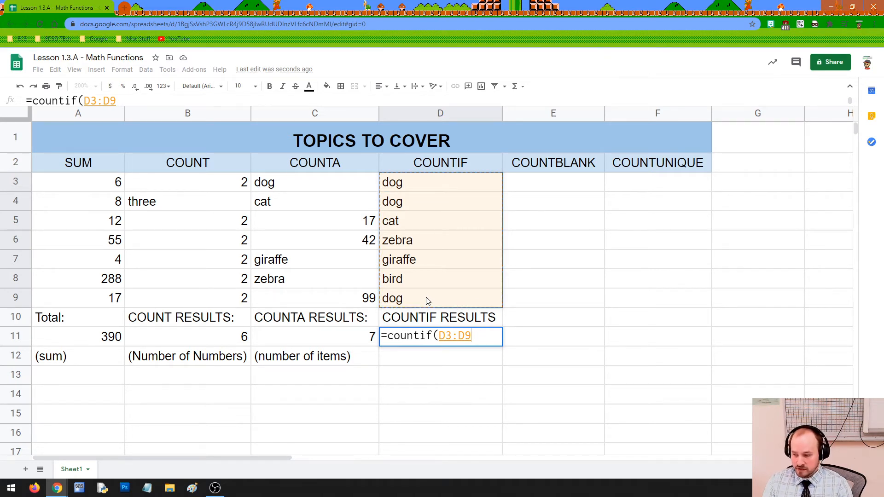
# Complete the COUNTIF formula in D11 with the criterion "dog", review its range and criterion arguments, and commit it.
pyautogui.write(',')
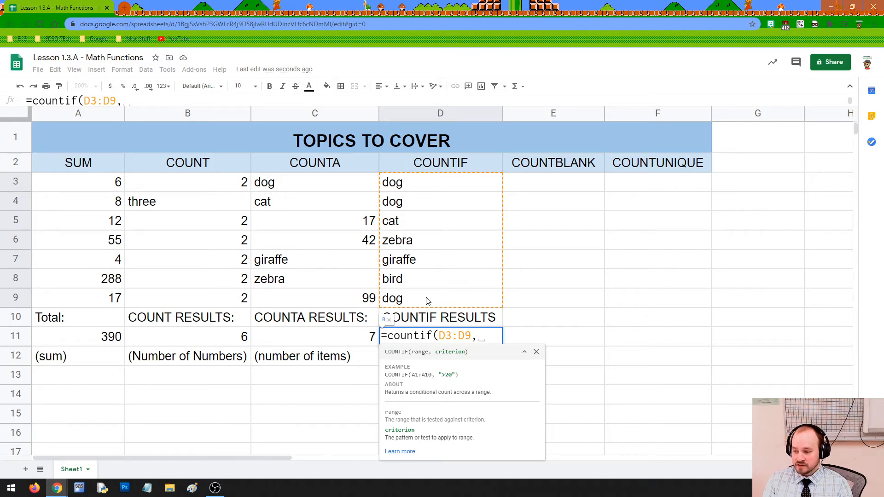
pyautogui.write('"')
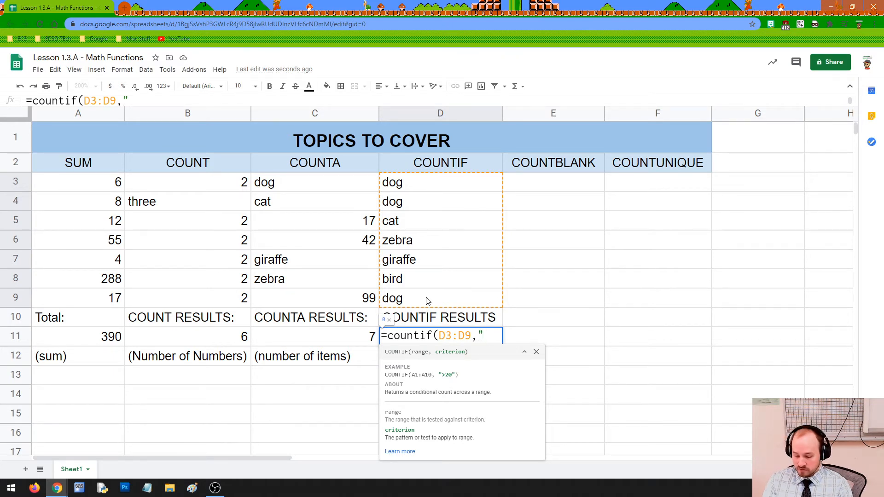
pyautogui.write('dog')
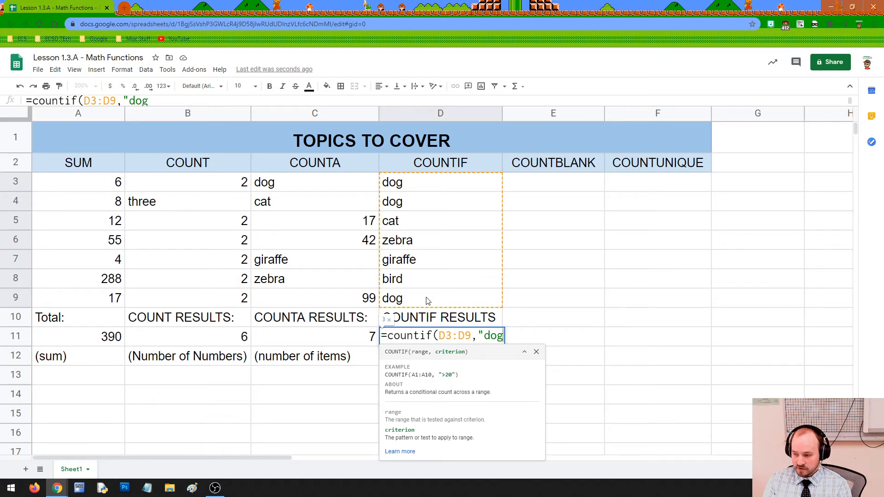
pyautogui.write('")')
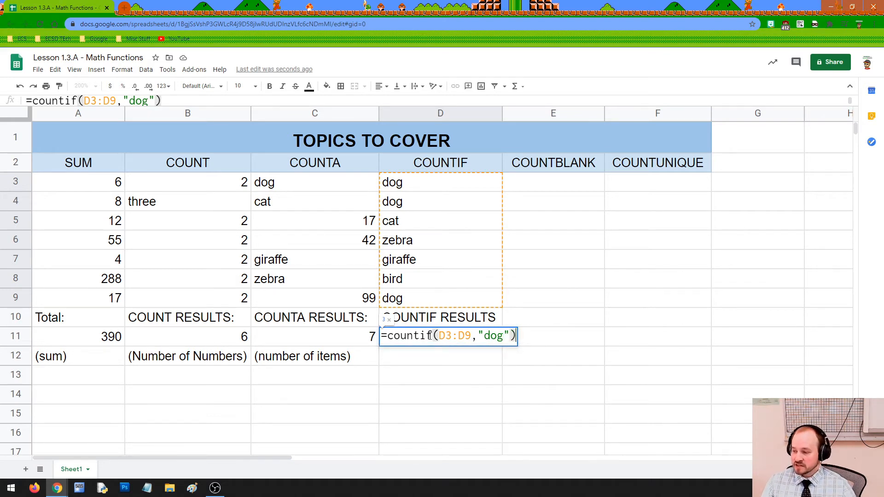
pyautogui.moveTo(419, 337); pyautogui.dragTo(509, 337)
pyautogui.click(479, 337)
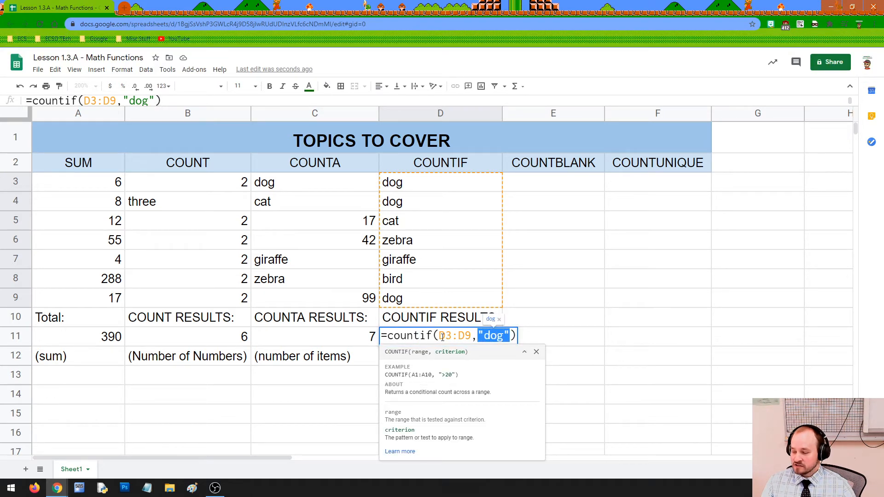
pyautogui.click(439, 337)
pyautogui.moveTo(443, 337); pyautogui.dragTo(469, 337)
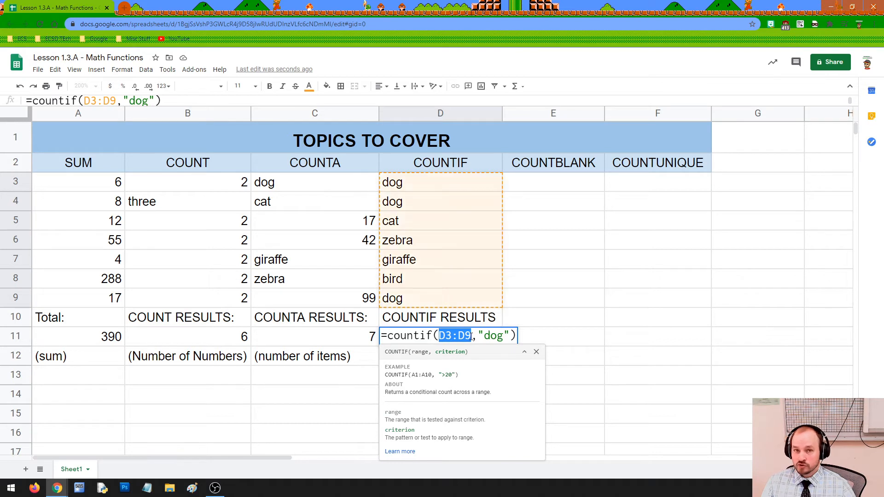
pyautogui.click(487, 335)
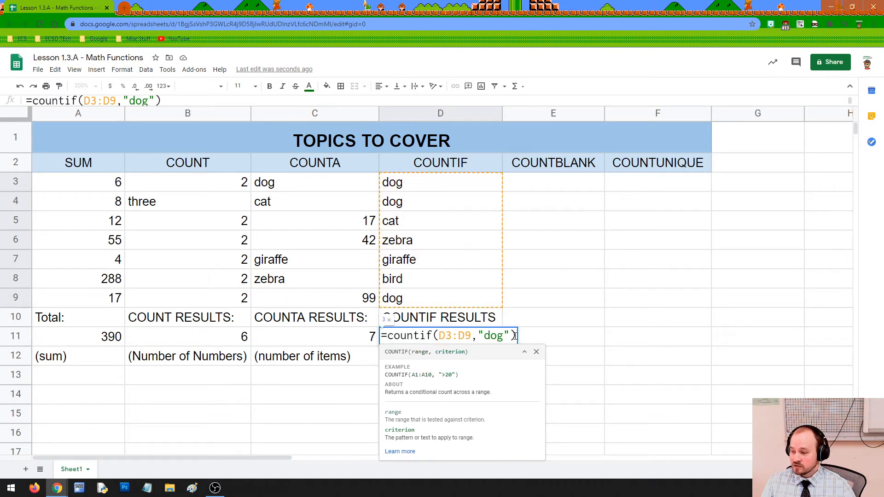
pyautogui.click(515, 335)
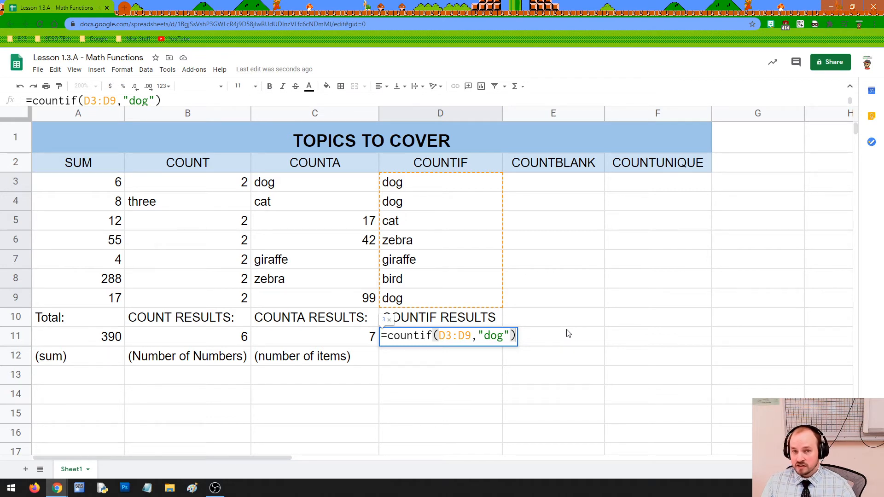
pyautogui.press('Return')
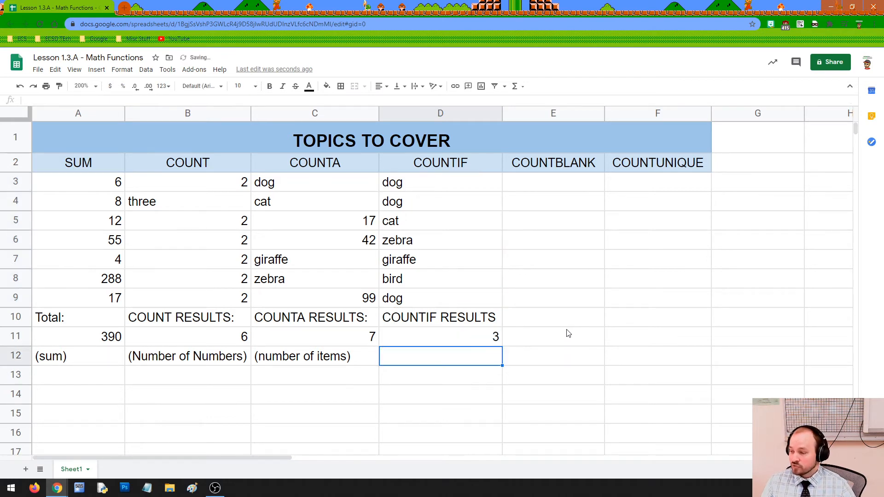
# Check the dog entries in D3, D4 and D9 against the COUNTIF result in D11.
pyautogui.click(444, 186)
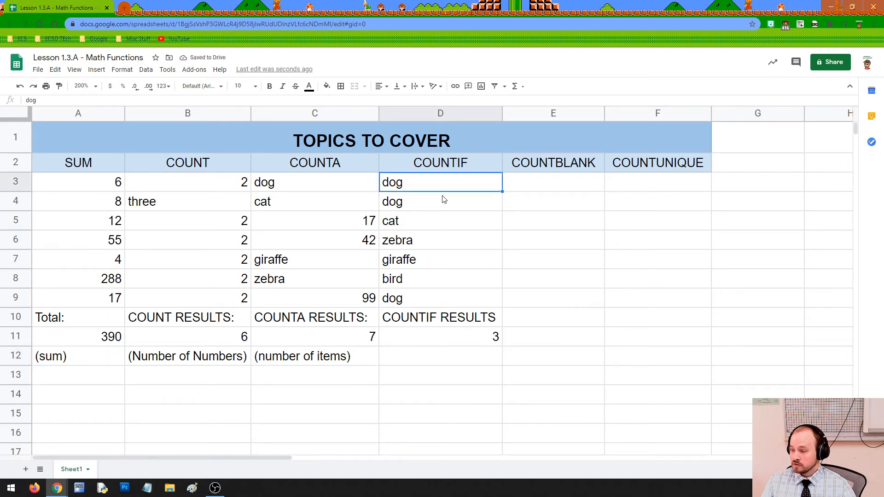
pyautogui.click(443, 199)
pyautogui.click(435, 299)
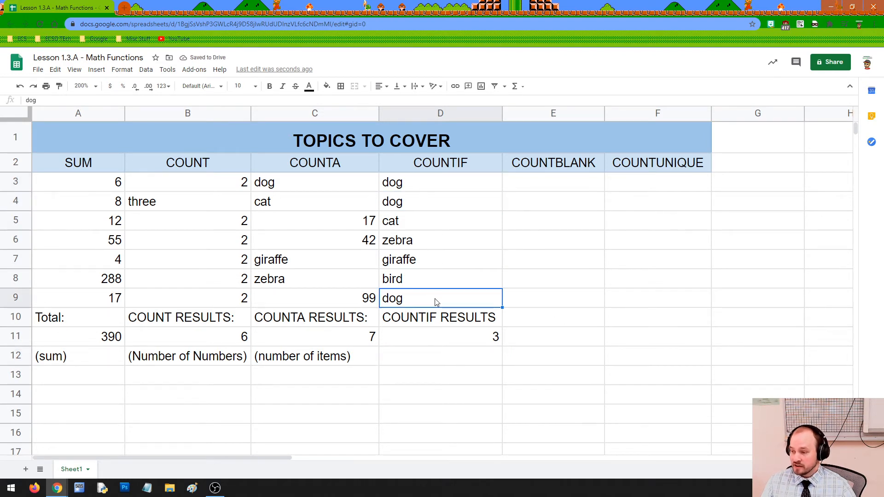
pyautogui.click(438, 164)
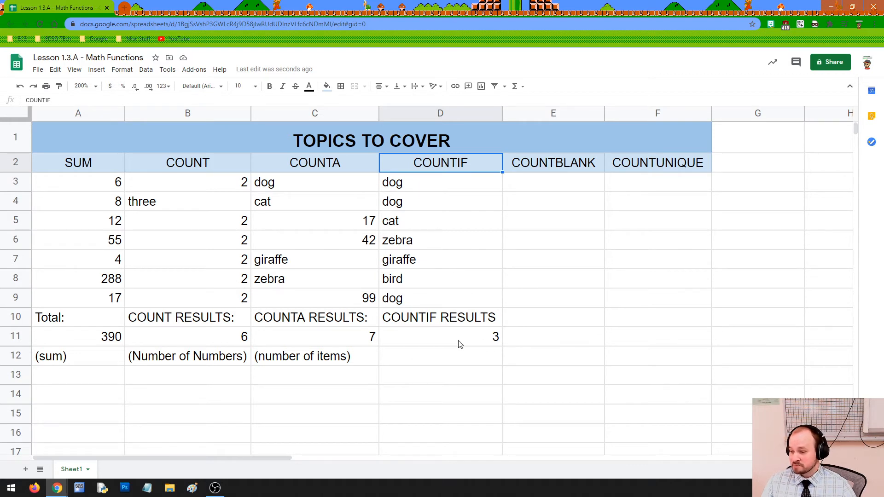
pyautogui.click(479, 341)
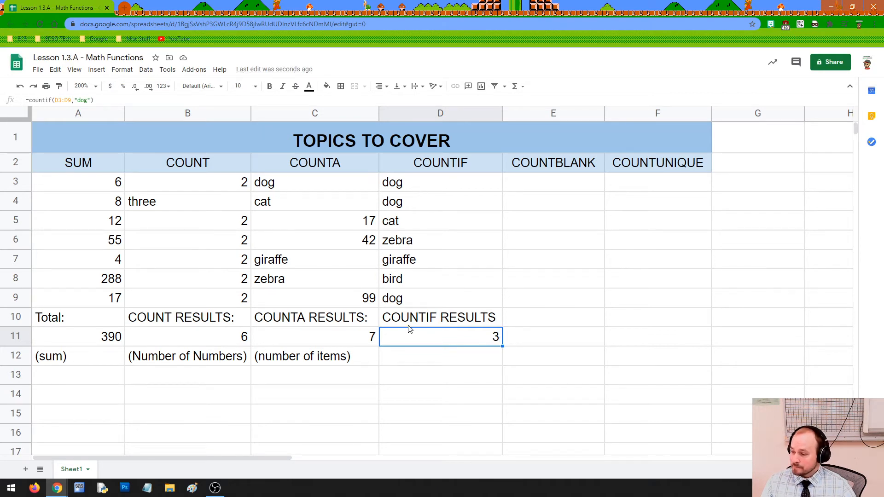
pyautogui.moveTo(419, 185); pyautogui.dragTo(416, 295)
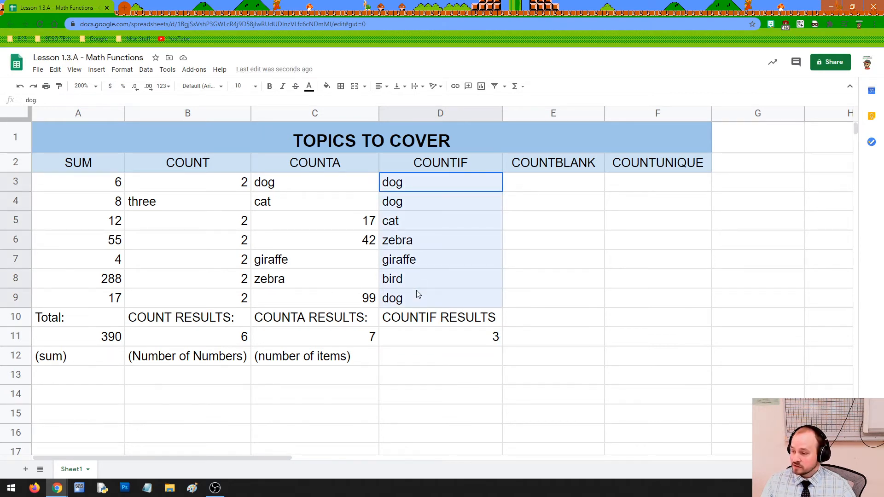
# Replace the entry in D9 with bee and compare the COUNTIF result with the remaining dog entries.
pyautogui.click(415, 296)
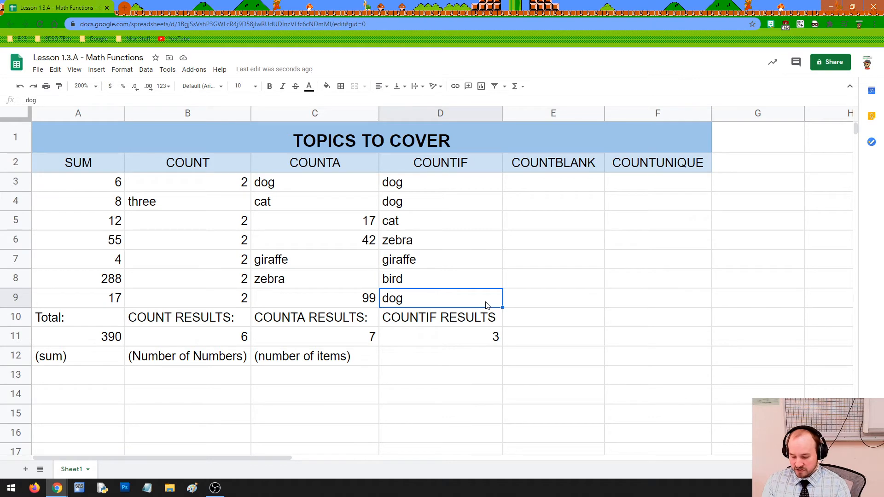
pyautogui.write('bee')
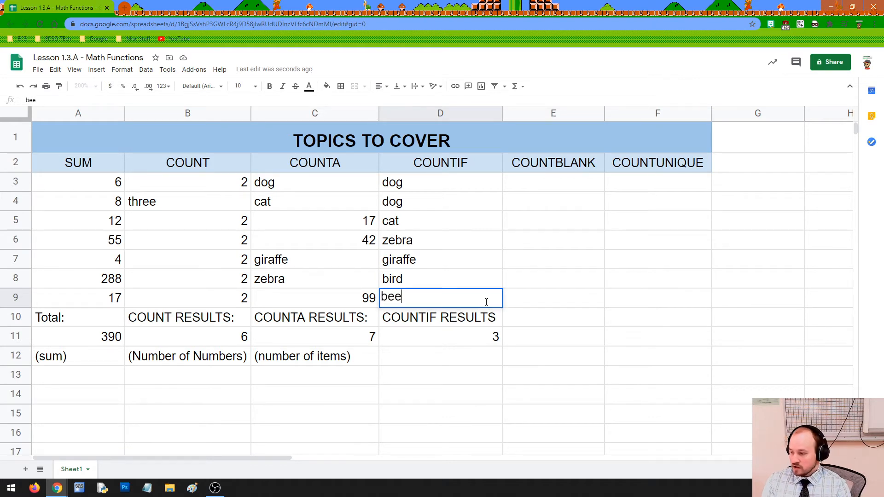
pyautogui.press('Return')
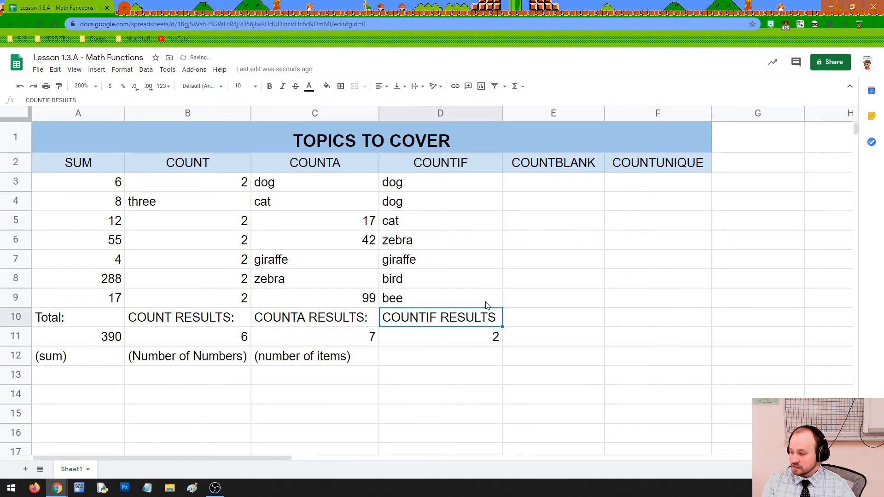
pyautogui.click(478, 333)
pyautogui.click(437, 302)
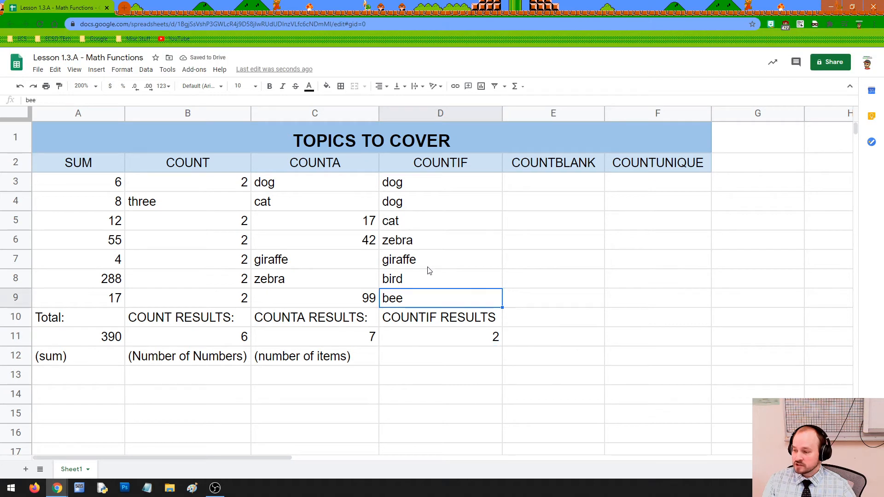
pyautogui.click(417, 189)
pyautogui.click(419, 208)
pyautogui.click(456, 346)
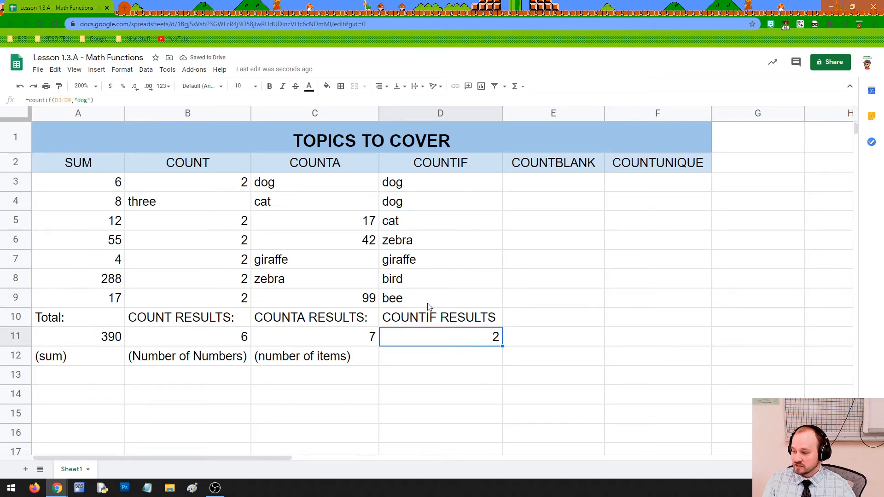
# Change the entry in D9 back to dog and recheck the COUNTIF result in D11.
pyautogui.click(428, 304)
pyautogui.write('dog')
pyautogui.press('Return')
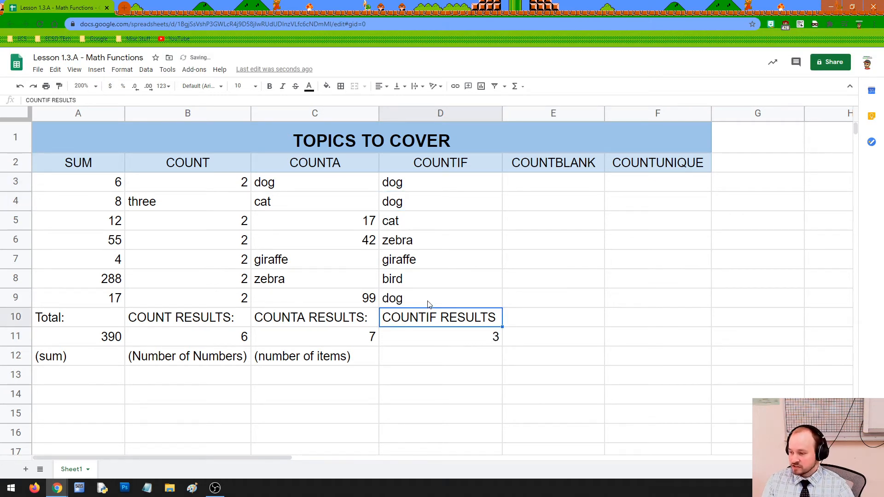
pyautogui.click(470, 340)
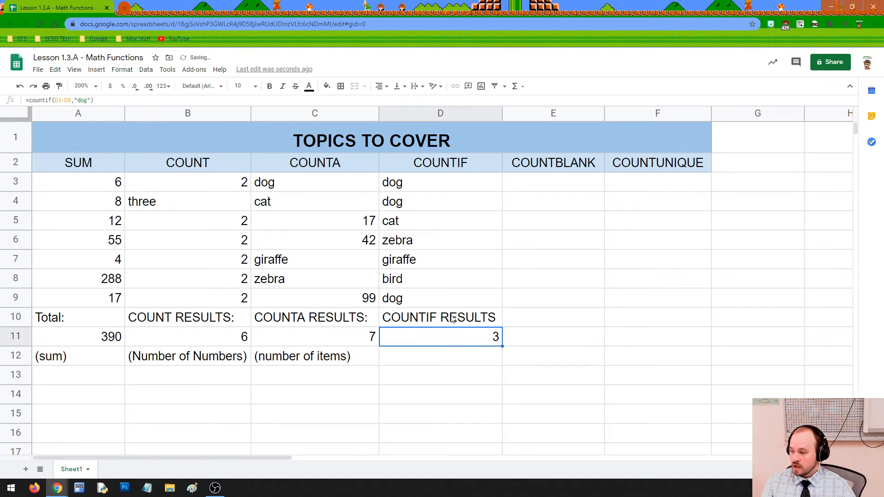
# Capitalize the entry in D9 as Dog and check whether the COUNTIF result in D11 is case-sensitive.
pyautogui.doubleClick(419, 299)
pyautogui.press('Left')
pyautogui.press('Left')
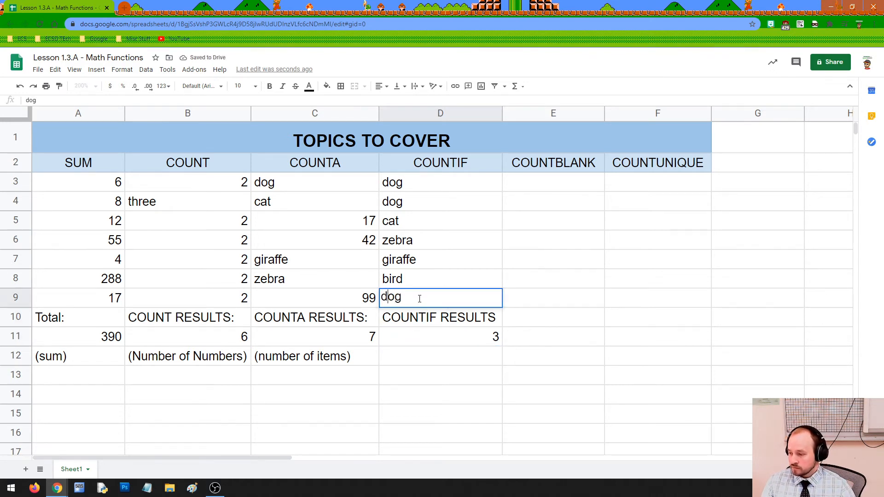
pyautogui.press('BackSpace')
pyautogui.write('D')
pyautogui.press('Return')
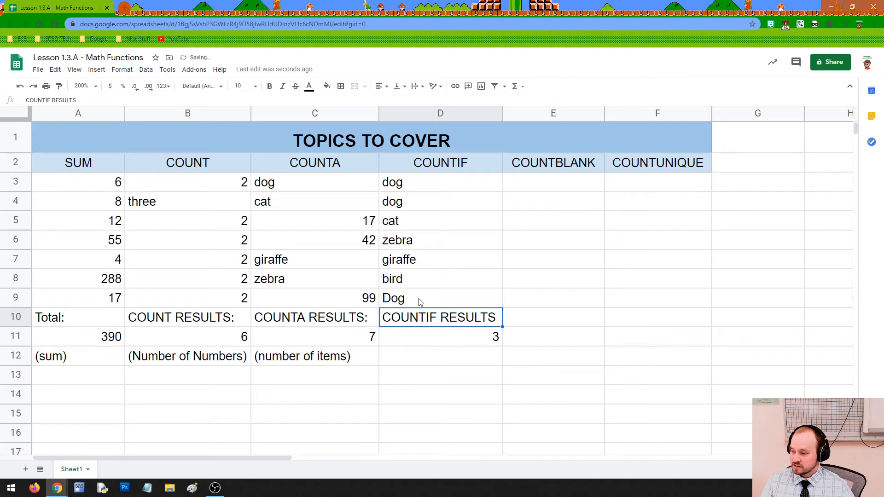
pyautogui.click(475, 342)
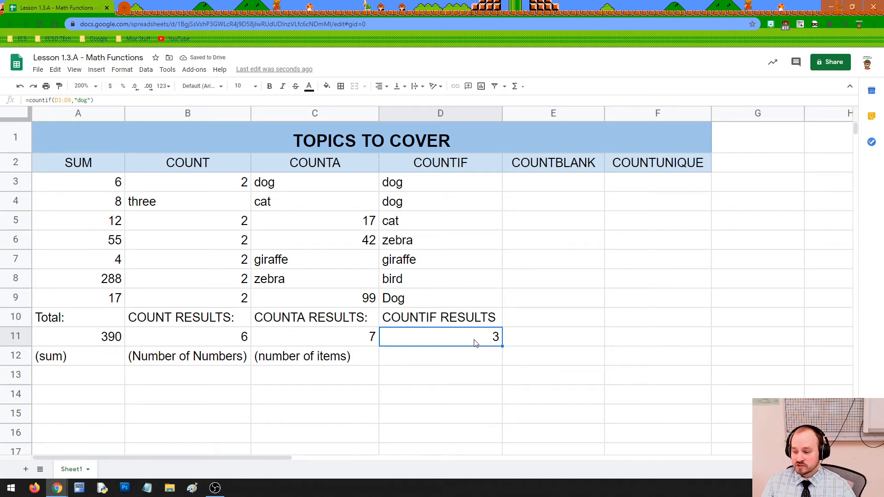
# Restore the lowercase spelling dog in cell D9.
pyautogui.doubleClick(415, 300)
pyautogui.moveTo(389, 297); pyautogui.dragTo(381, 297)
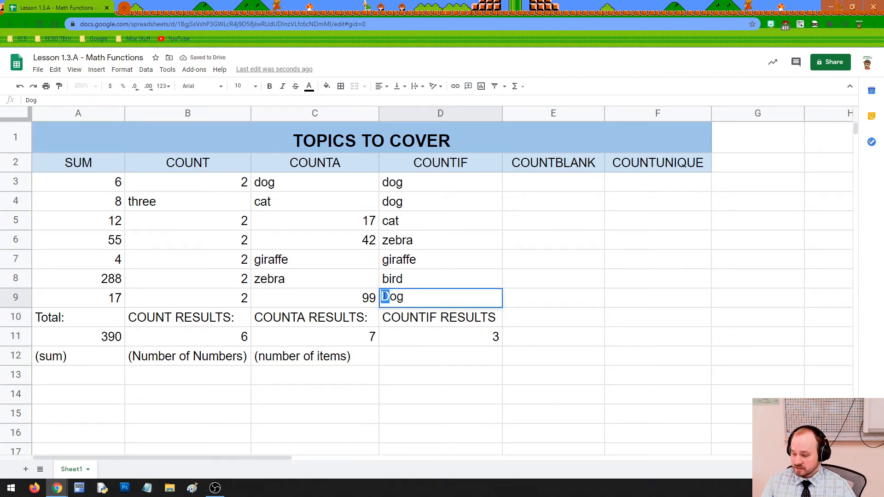
pyautogui.write('d')
pyautogui.click(432, 340)
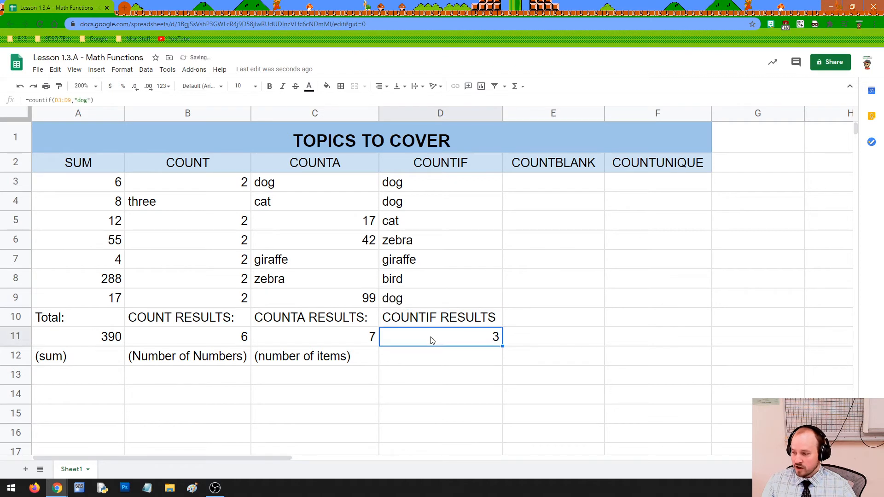
# Change the COUNTIF criterion in D11 to "Dog" with a capital D and check the result.
pyautogui.doubleClick(461, 336)
pyautogui.moveTo(483, 335); pyautogui.dragTo(487, 335)
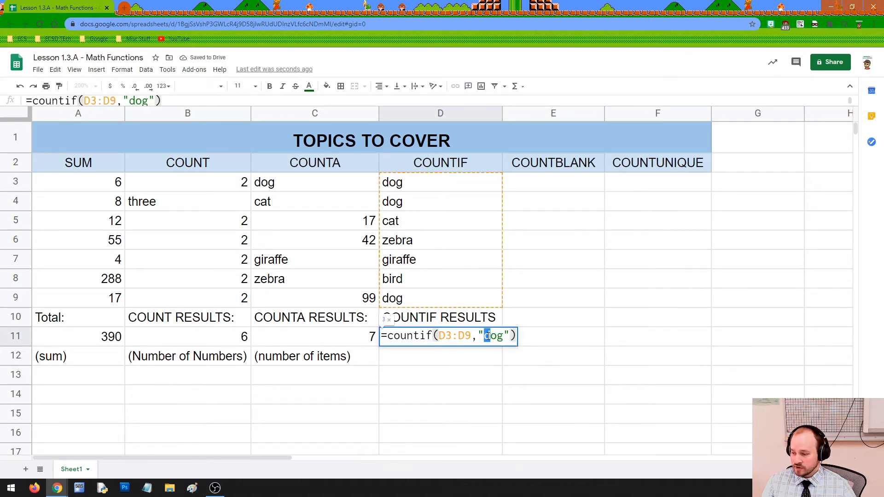
pyautogui.write('D')
pyautogui.click(515, 306)
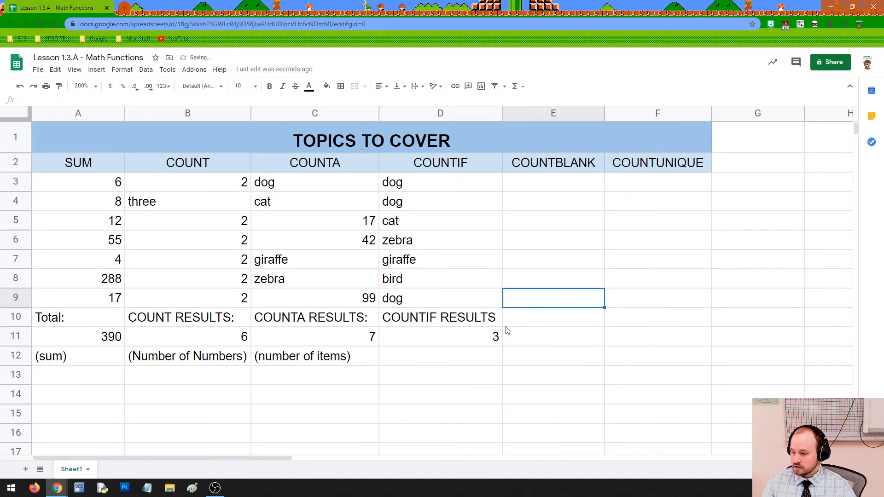
pyautogui.click(491, 336)
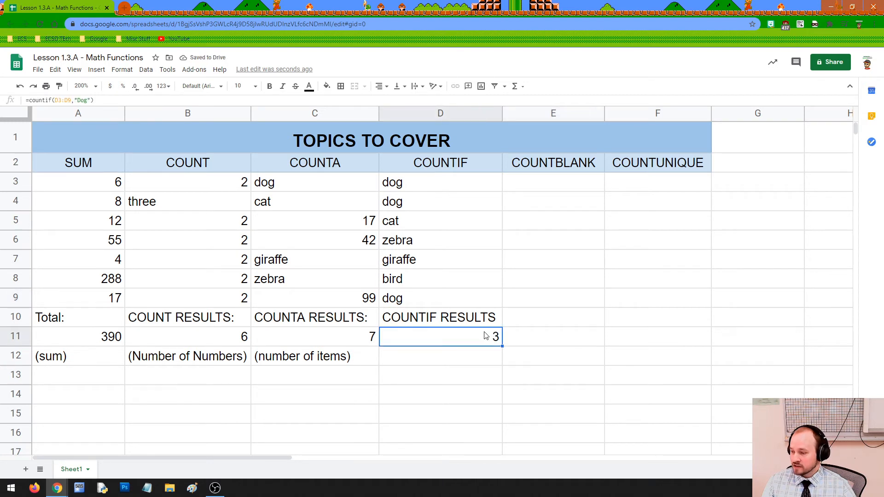
# Inspect the capital D in the COUNTIF criterion of cell D11 without changing the formula.
pyautogui.doubleClick(485, 336)
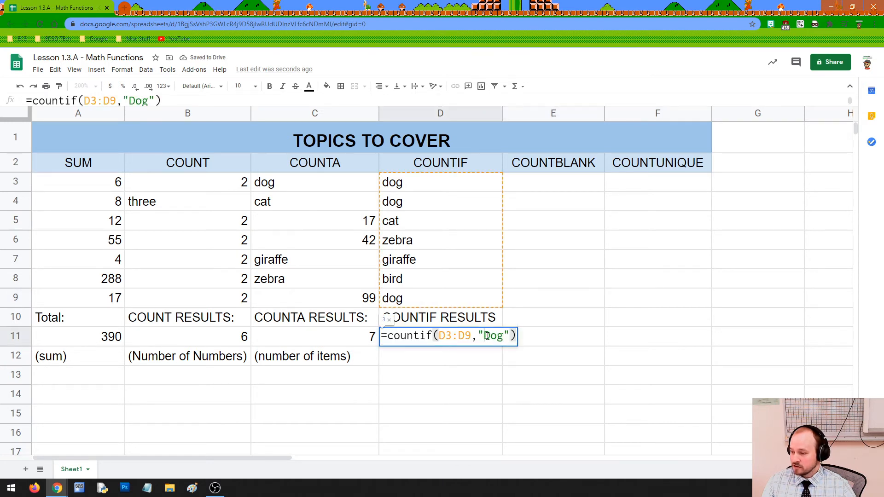
pyautogui.moveTo(485, 336); pyautogui.dragTo(490, 336)
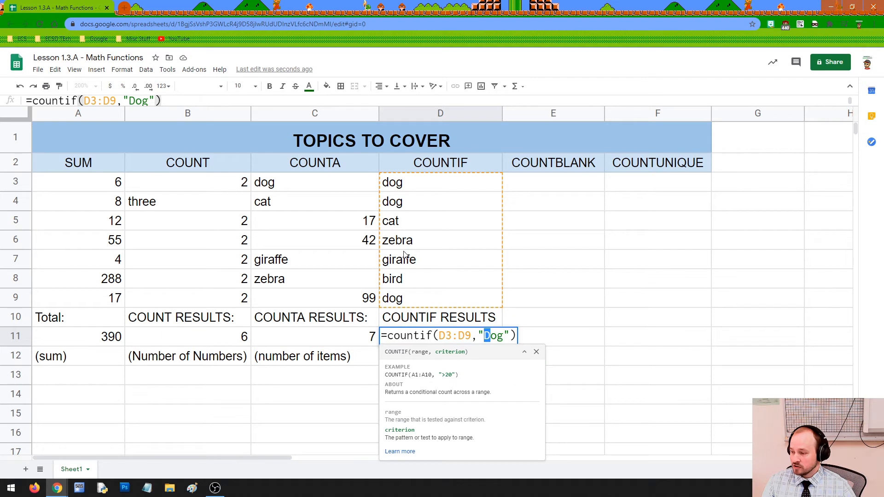
pyautogui.click(530, 338)
pyautogui.click(477, 343)
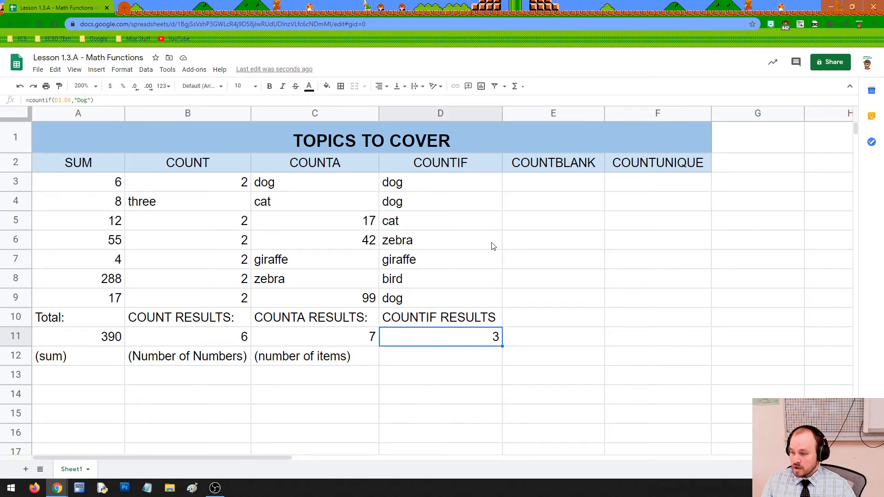
# Enter dog, cat and zebra in cells E3 to E5 under the COUNTBLANK heading.
pyautogui.click(533, 168)
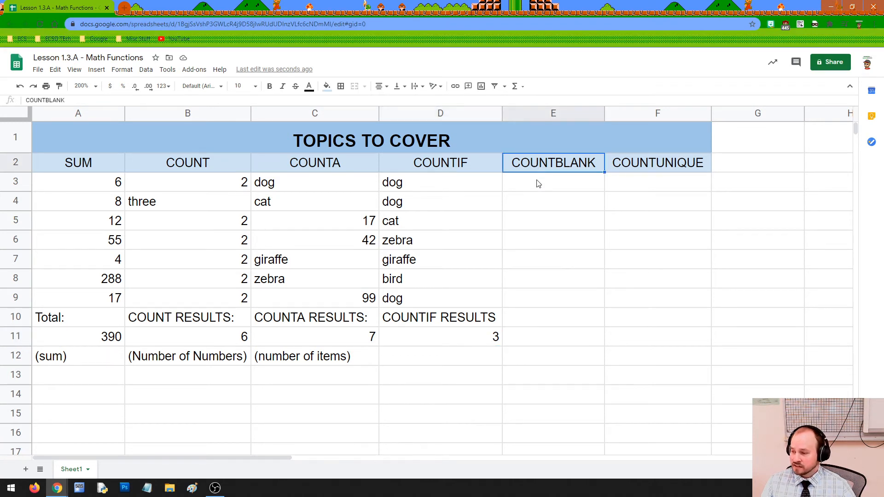
pyautogui.click(538, 183)
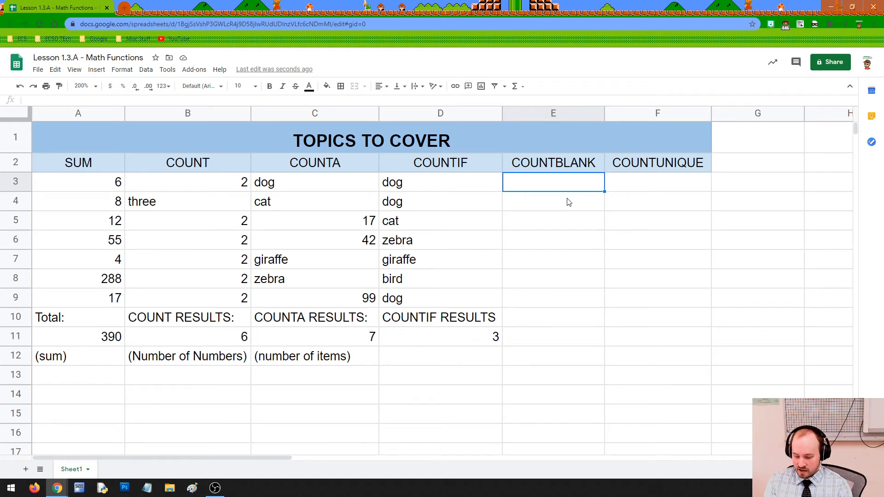
pyautogui.write('dog')
pyautogui.press('Return')
pyautogui.write('cat')
pyautogui.press('Return')
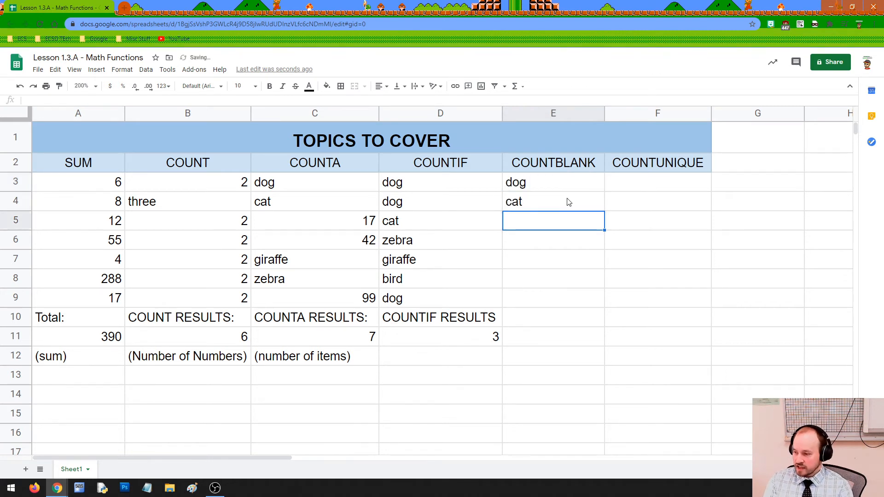
pyautogui.write('zebra')
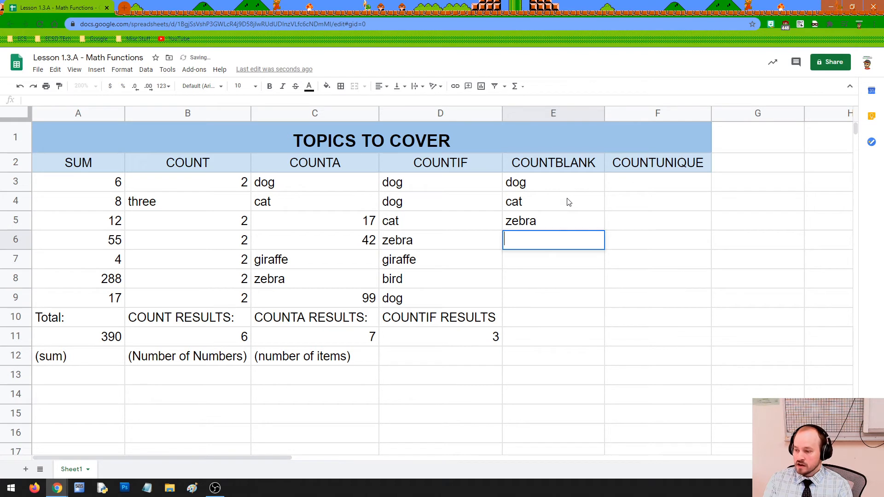
# Leave E6 and E7 empty, and enter bird in E8 and cat in E9.
pyautogui.press('Down')
pyautogui.press('Down')
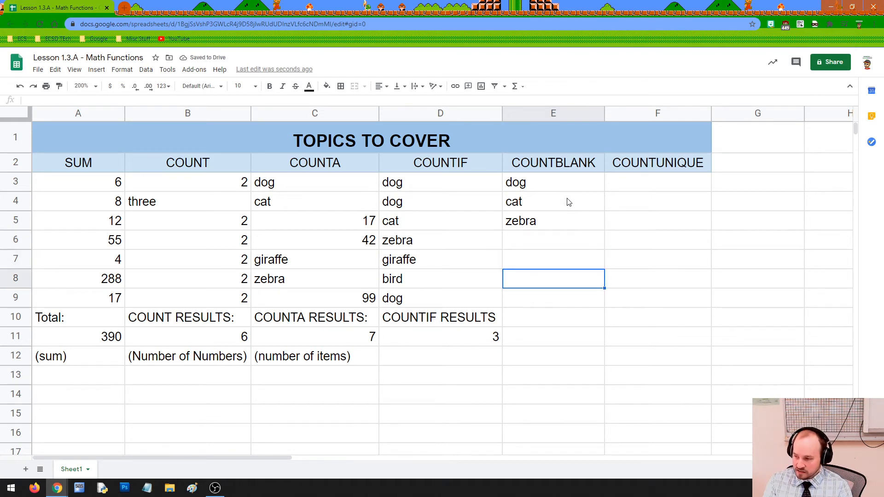
pyautogui.write('bird')
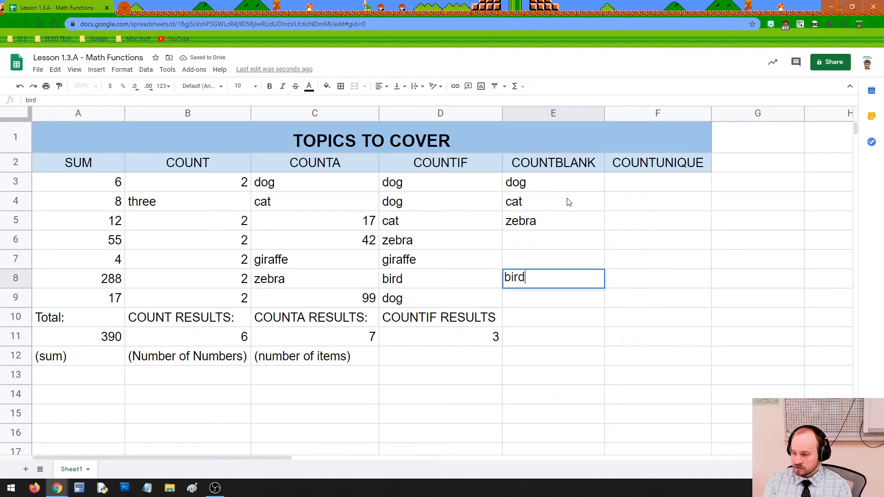
pyautogui.press('Return')
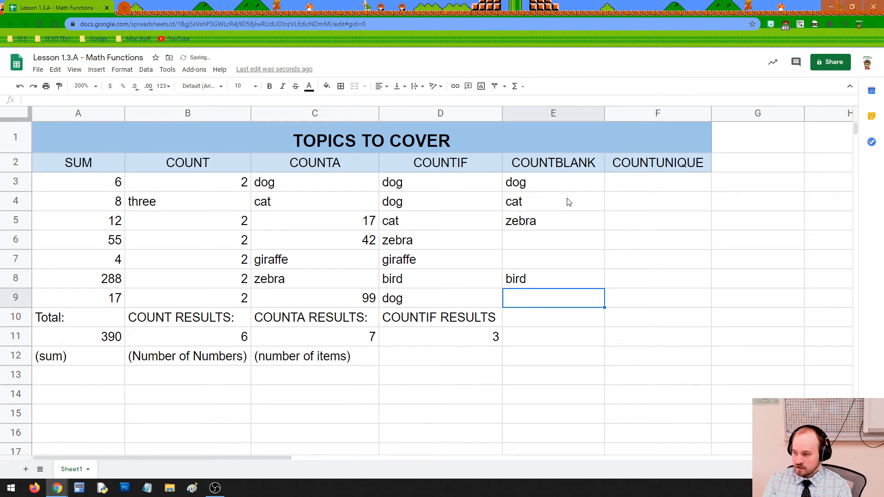
pyautogui.write('cat')
pyautogui.press('Return')
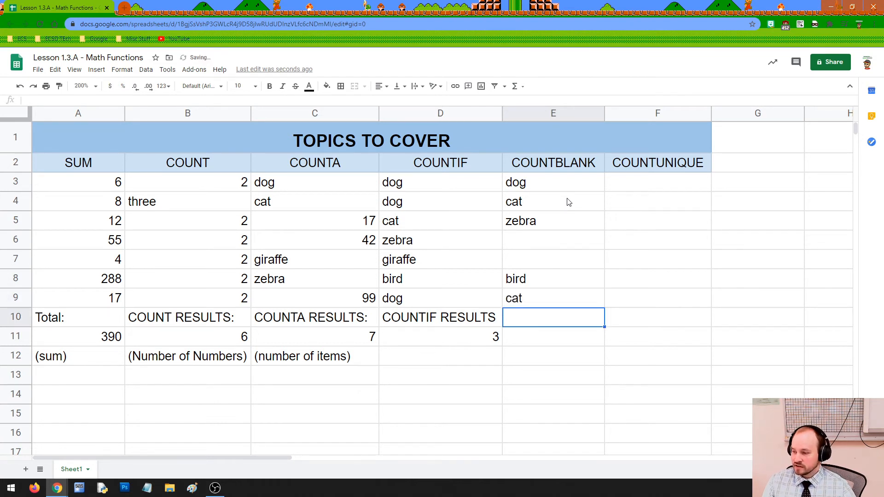
pyautogui.click(559, 237)
pyautogui.click(556, 256)
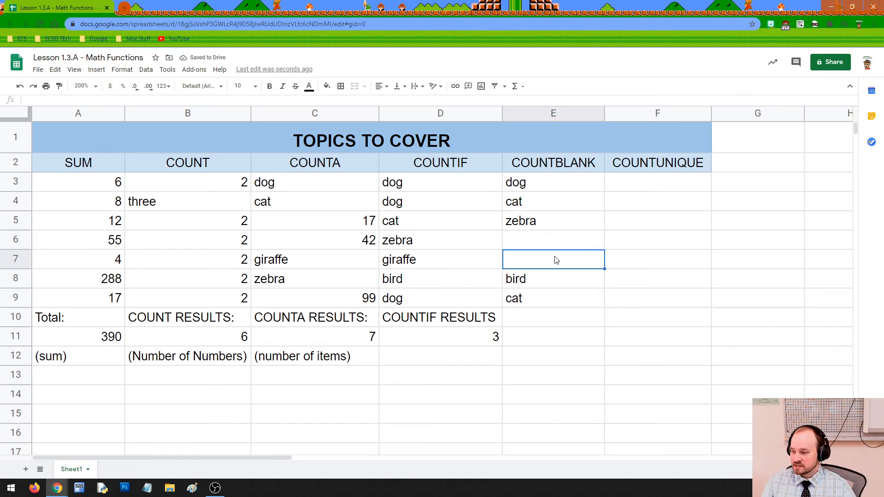
# Label cell E10 COUNTBLANK RESULTS and widen column E so the label fits.
pyautogui.click(538, 323)
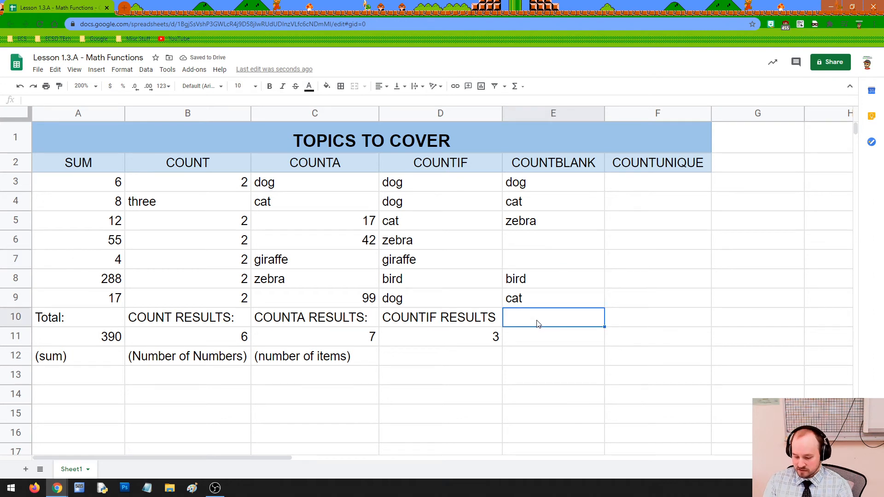
pyautogui.write('COUNTBLANK RES')
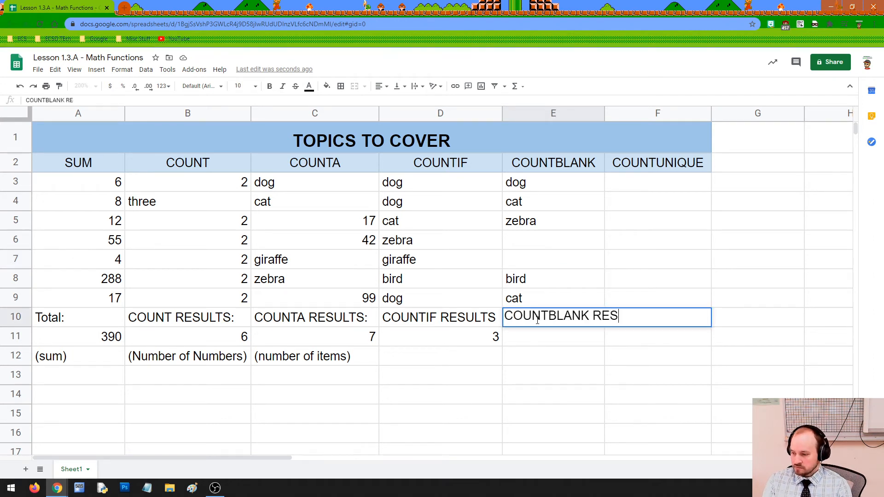
pyautogui.write('ULTS')
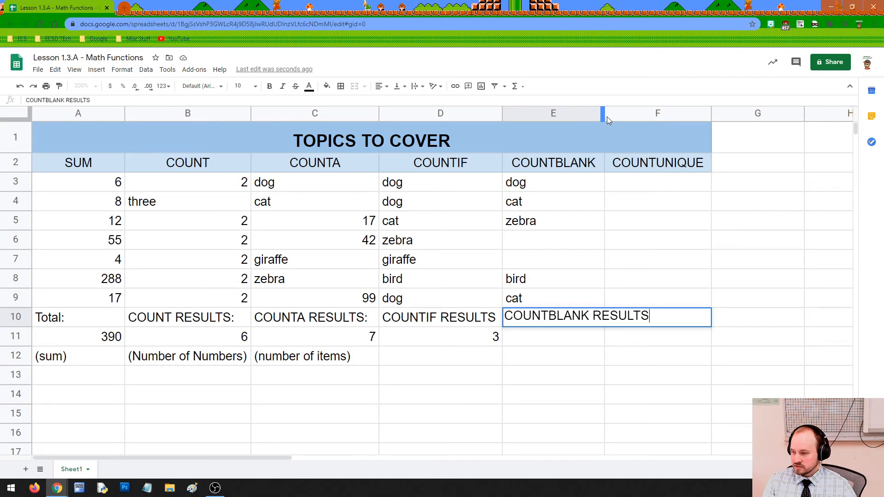
pyautogui.moveTo(604, 114); pyautogui.dragTo(653, 114)
# Enter =COUNTBLANK(E3:E9) in E11 and compare the result with the empty cells E6 and E7.
pyautogui.click(533, 340)
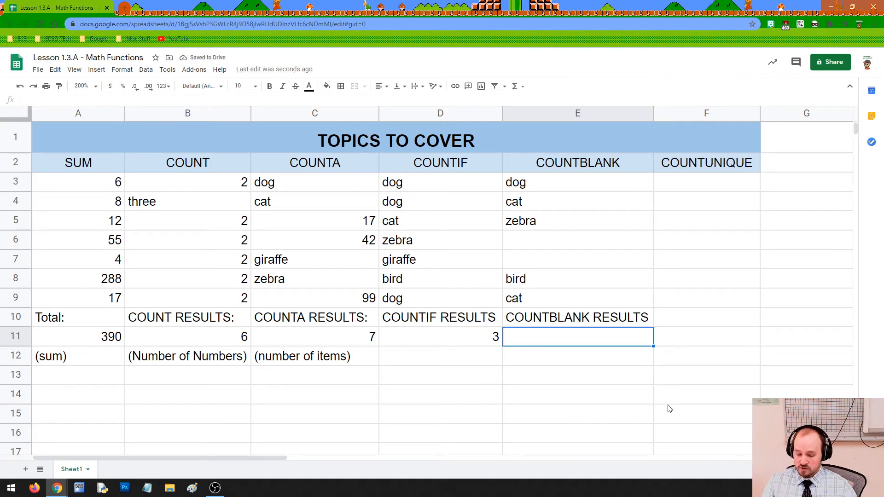
pyautogui.write('=countblank')
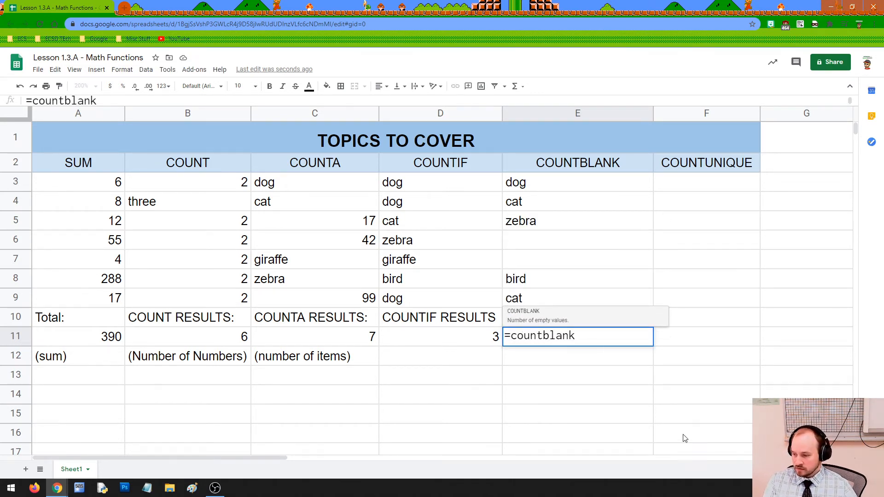
pyautogui.press('Tab')
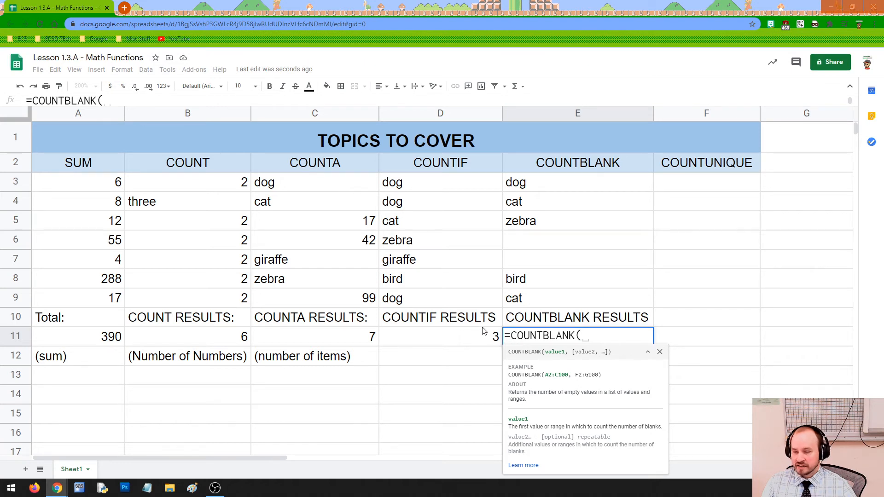
pyautogui.moveTo(540, 185); pyautogui.dragTo(537, 305)
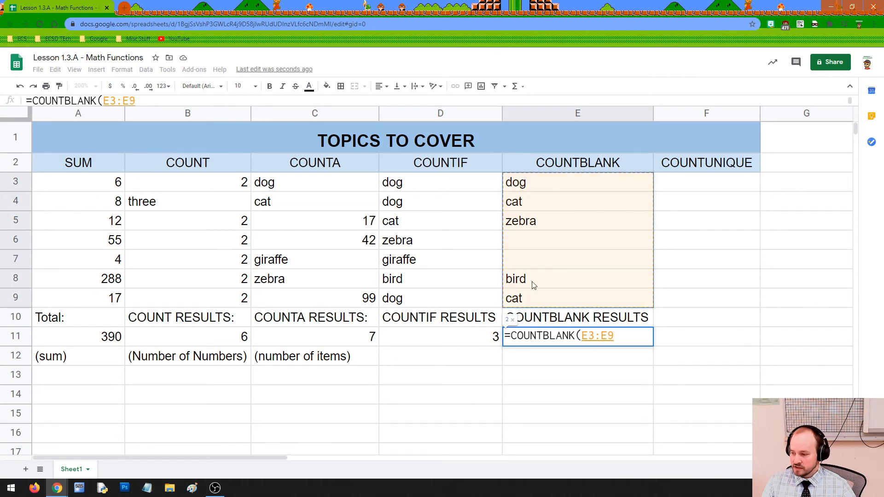
pyautogui.write(')')
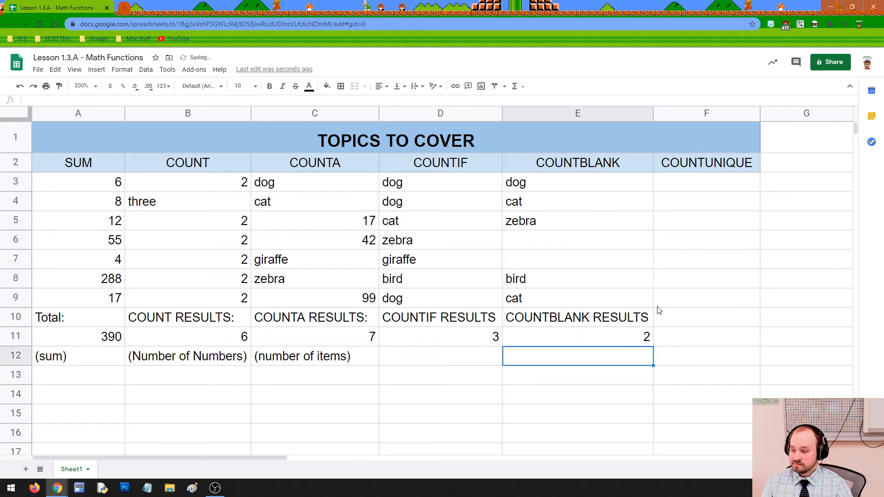
pyautogui.press('Return')
pyautogui.click(542, 245)
pyautogui.click(542, 260)
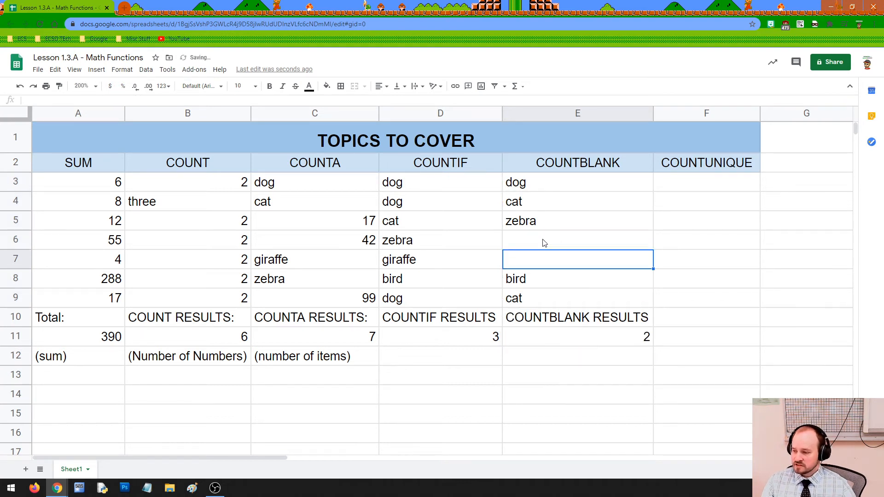
pyautogui.click(544, 247)
pyautogui.click(546, 263)
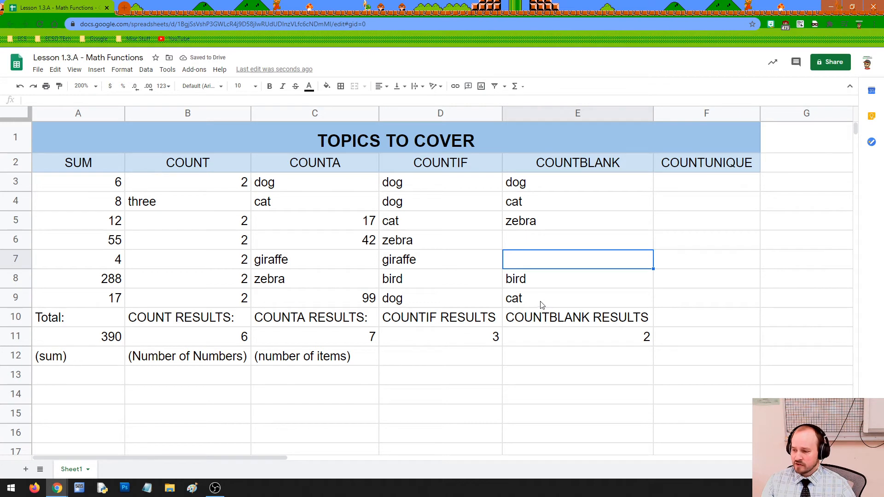
# Clear the entries in E9 and E3 to test how the COUNTBLANK result reacts.
pyautogui.click(550, 301)
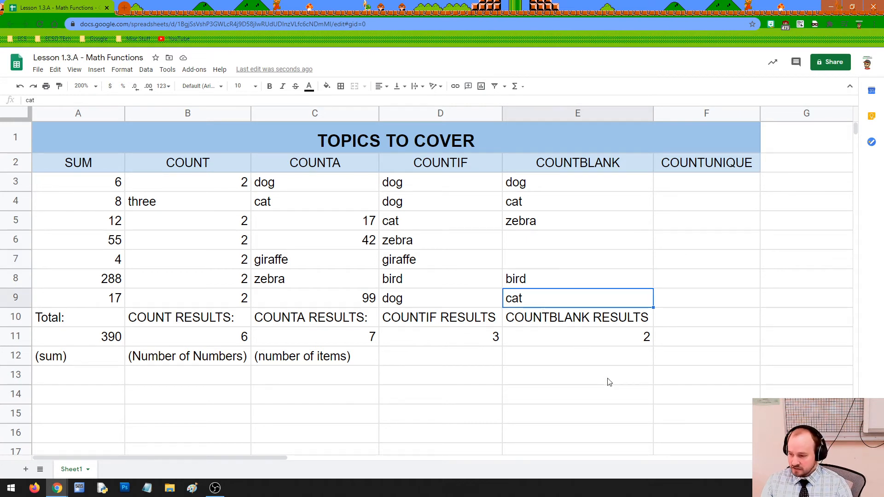
pyautogui.press('Delete')
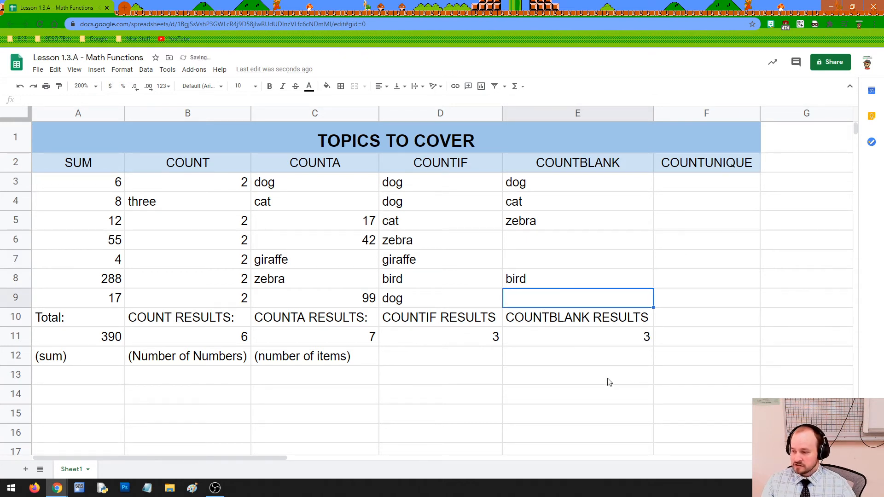
pyautogui.click(549, 189)
pyautogui.press('Delete')
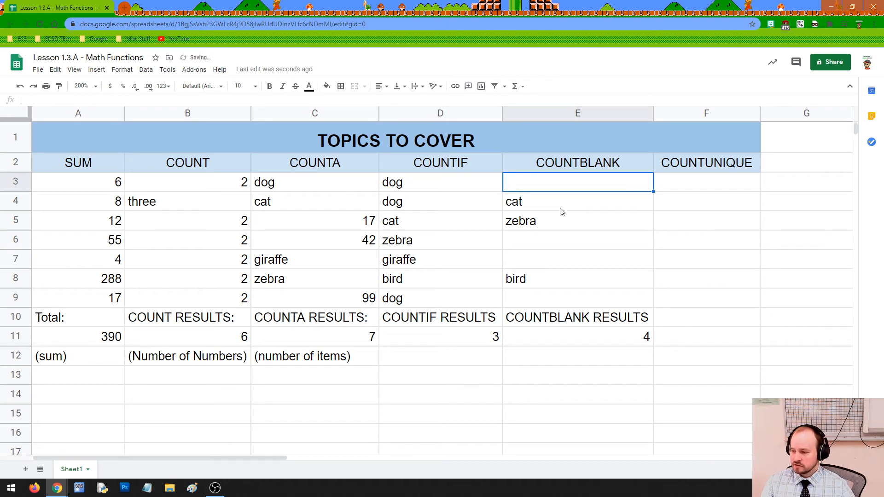
# Enter giraffe in the empty cell E6 and check the COUNTBLANK result in E11 against the range E3:E9.
pyautogui.click(532, 245)
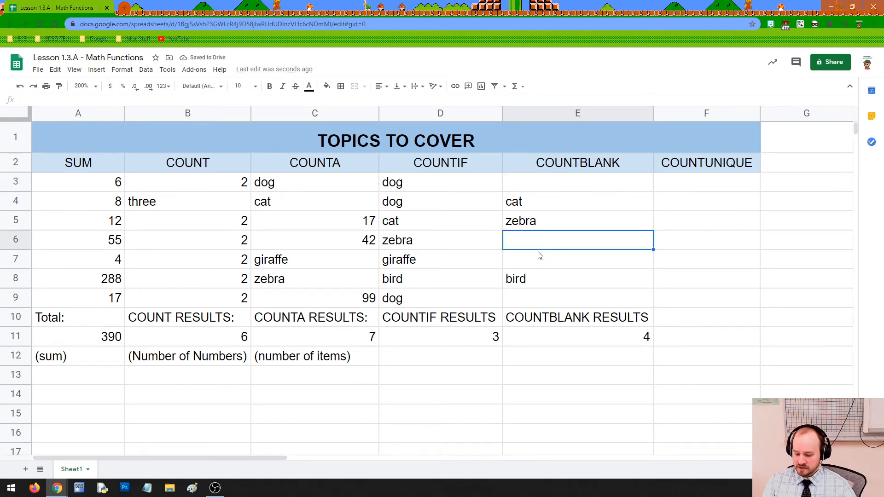
pyautogui.write('giraffe')
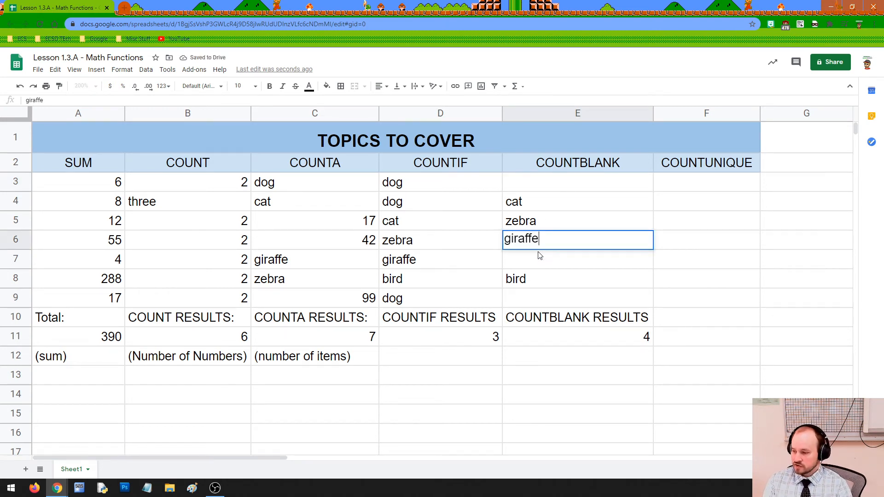
pyautogui.press('Return')
pyautogui.click(635, 336)
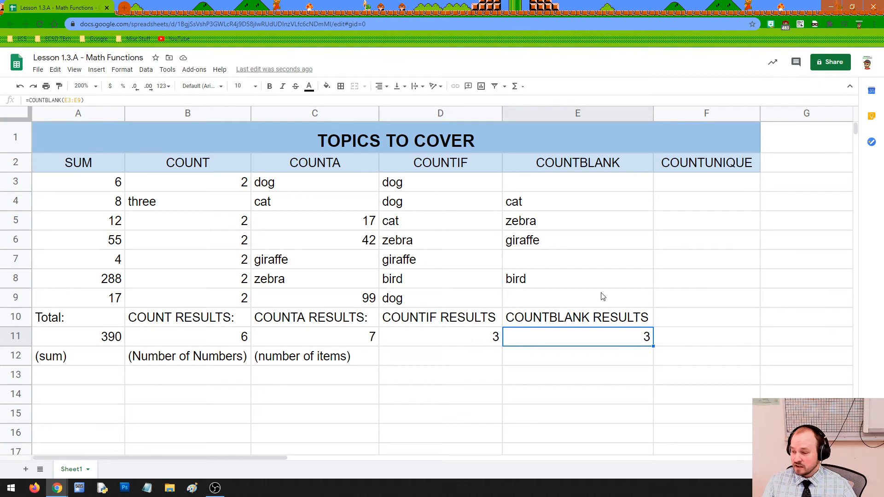
pyautogui.moveTo(542, 187); pyautogui.dragTo(541, 298)
# Put a single space in E7, check how COUNTBLANK in E11 treats it, and clear the cell again.
pyautogui.click(536, 266)
pyautogui.doubleClick(537, 264)
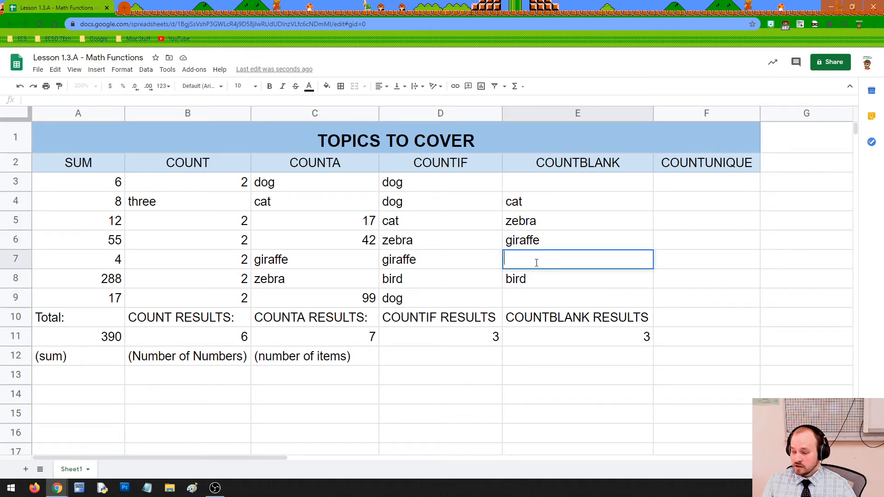
pyautogui.press('Return')
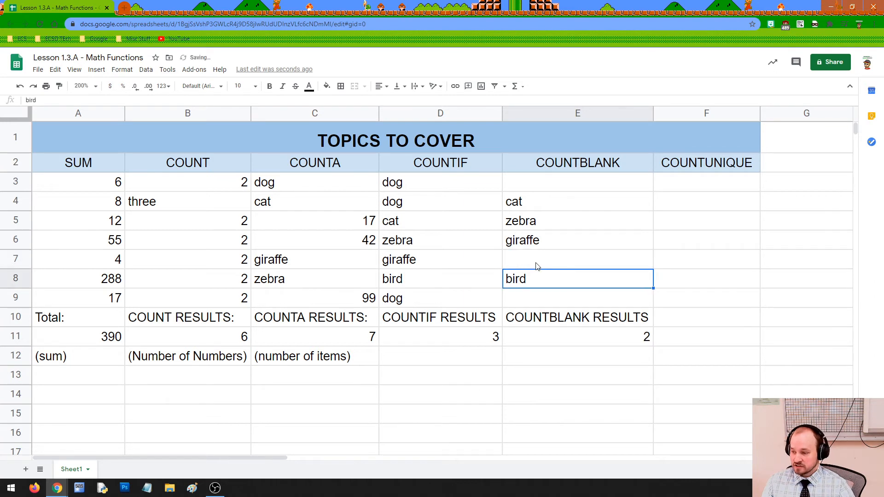
pyautogui.doubleClick(536, 264)
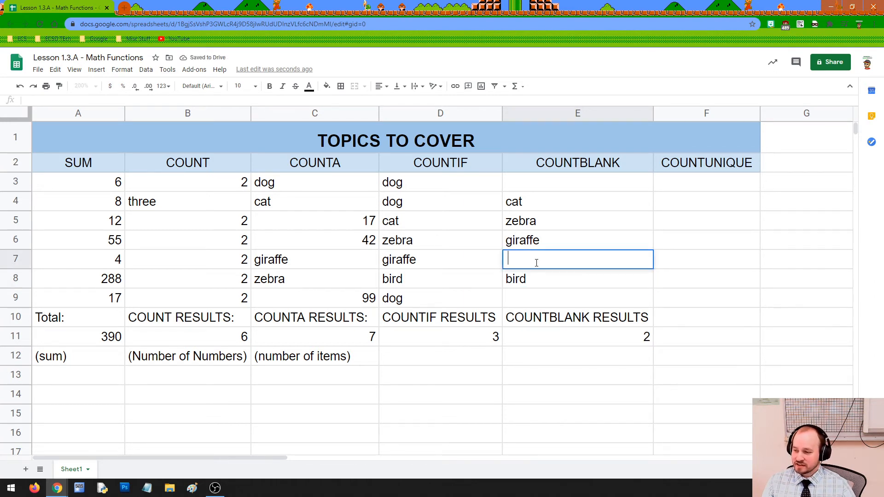
pyautogui.moveTo(514, 260); pyautogui.dragTo(505, 263)
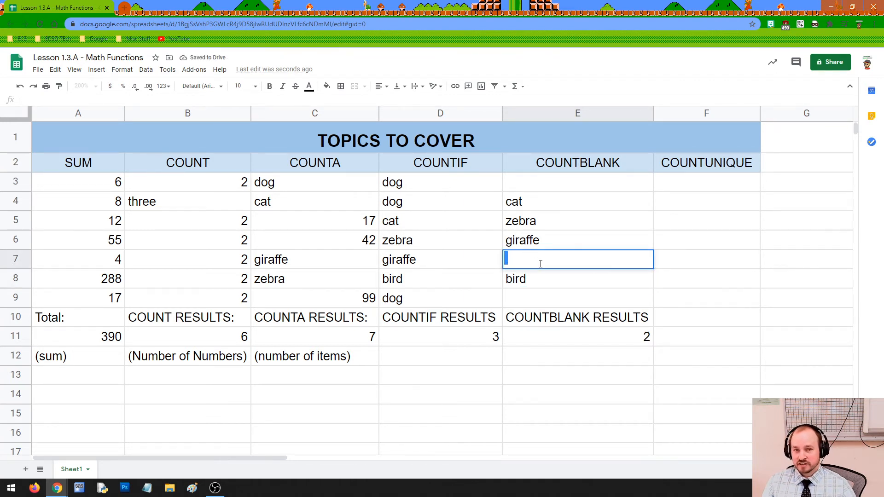
pyautogui.click(631, 338)
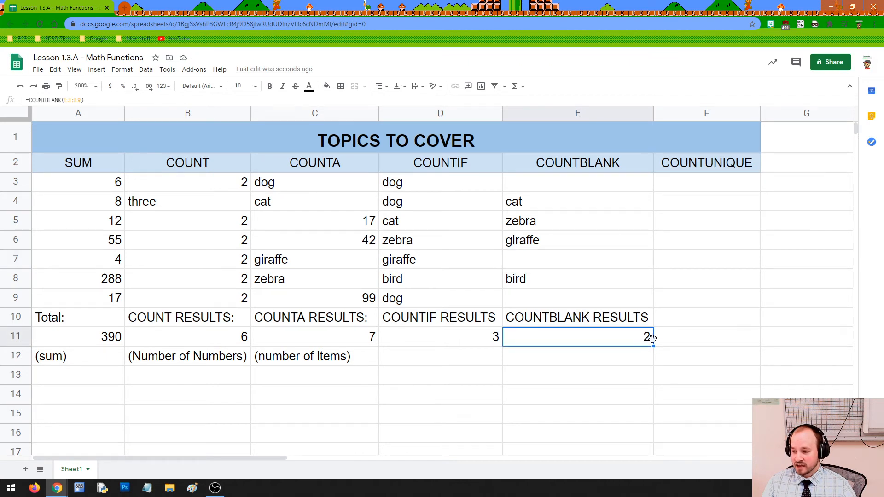
pyautogui.click(536, 262)
pyautogui.press('Delete')
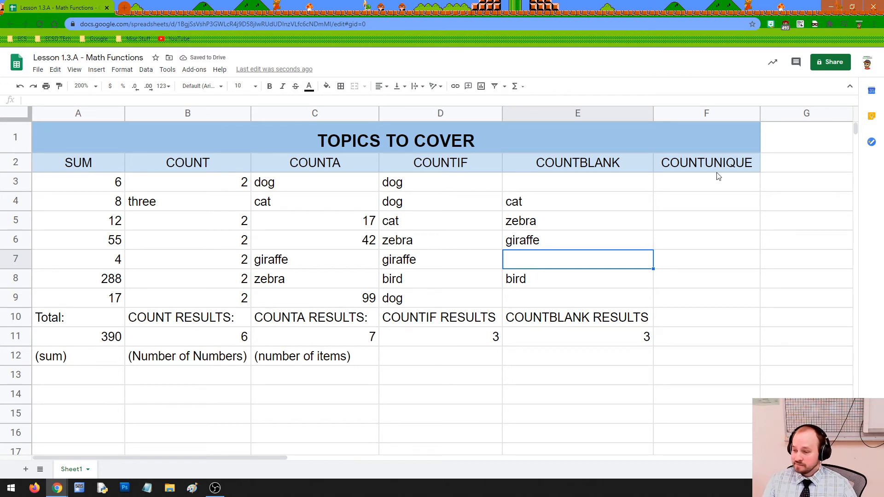
# Widen column F, which holds the COUNTUNIQUE heading.
pyautogui.moveTo(762, 116); pyautogui.dragTo(803, 115)
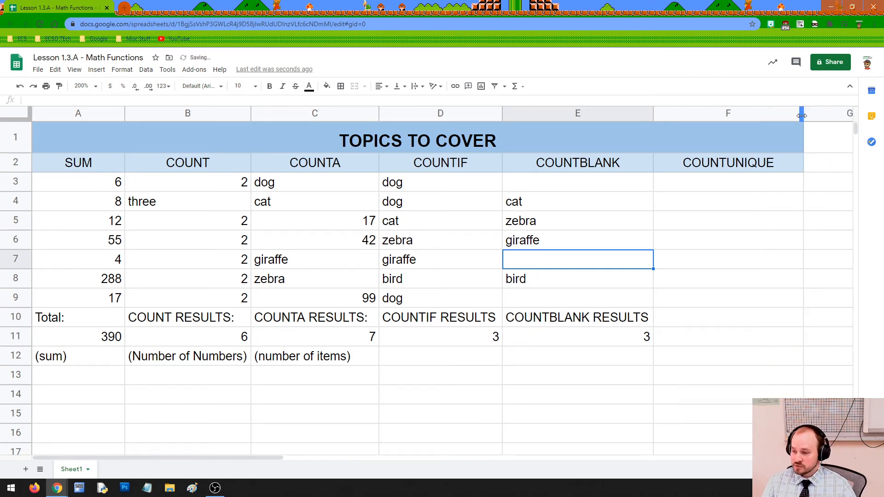
# Enter cat in each of the cells F3, F4 and F5 under the COUNTUNIQUE heading.
pyautogui.click(682, 183)
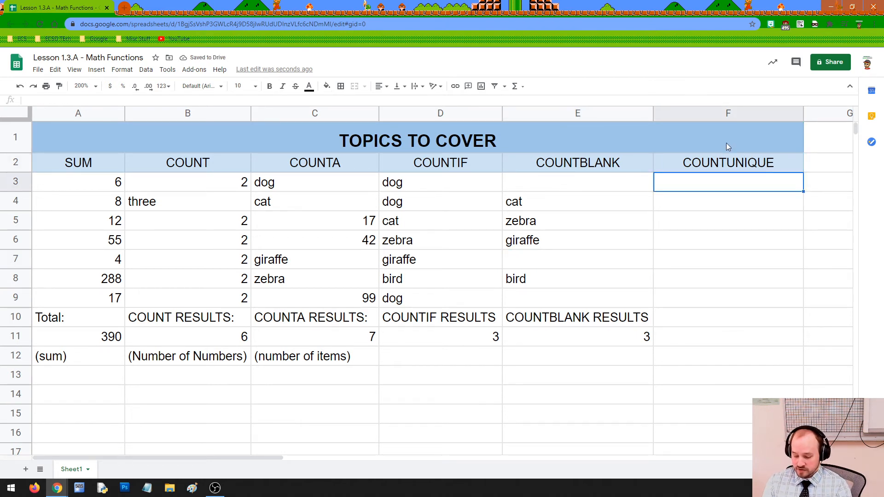
pyautogui.write('cat')
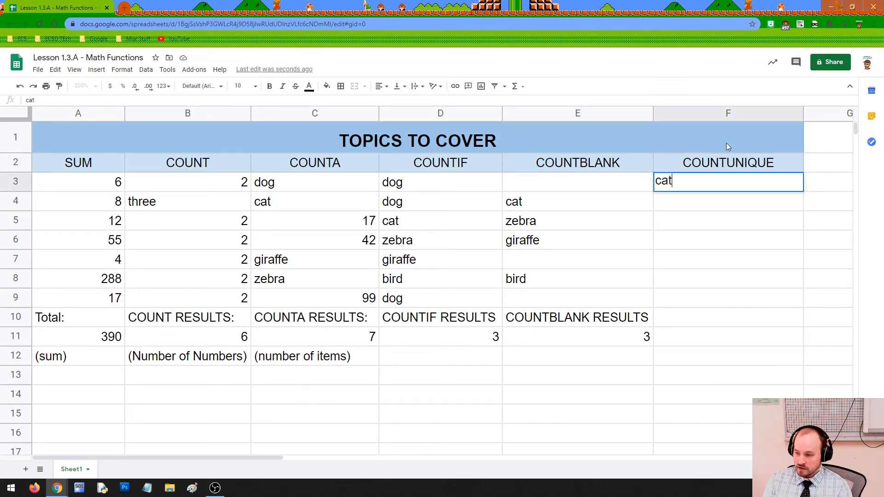
pyautogui.press('Return')
pyautogui.write('cat')
pyautogui.press('Return')
pyautogui.write('cat')
pyautogui.press('Return')
# Fill each of the cells F6 through F9 with the word dog.
pyautogui.write('dog')
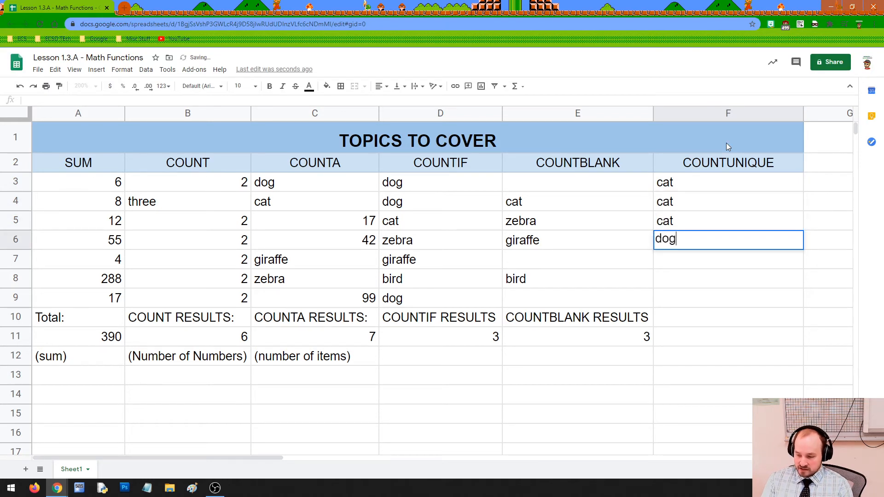
pyautogui.press('Return')
pyautogui.write('dog')
pyautogui.press('Return')
pyautogui.write('dog')
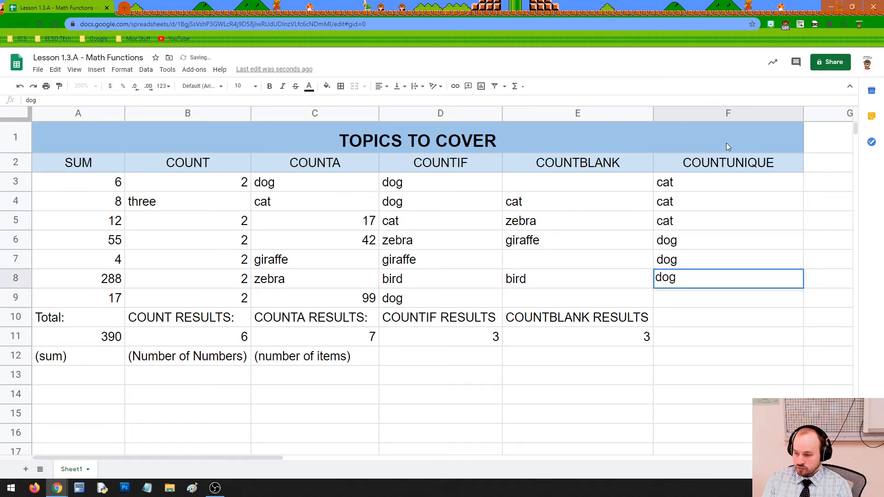
pyautogui.press('Return')
pyautogui.write('dog')
pyautogui.press('Return')
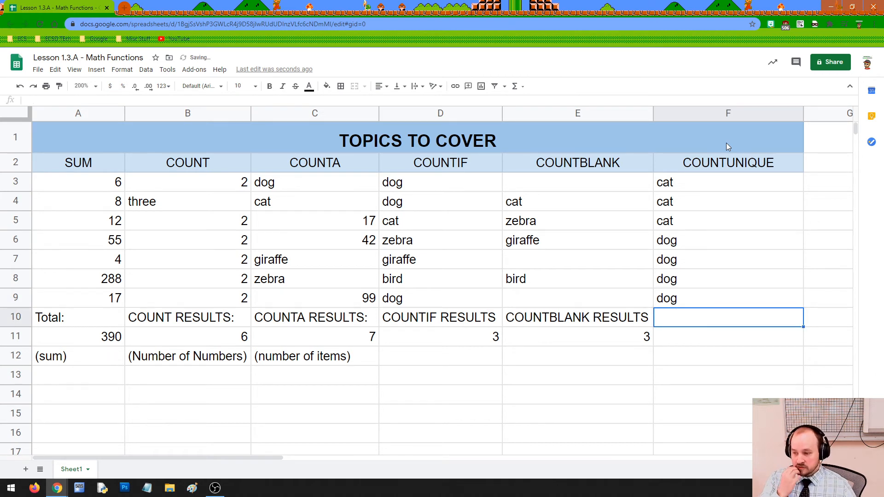
# Label cell F10 COUNTUNIQUE RESULTS and widen column F slightly so the label fits.
pyautogui.write('COUN')
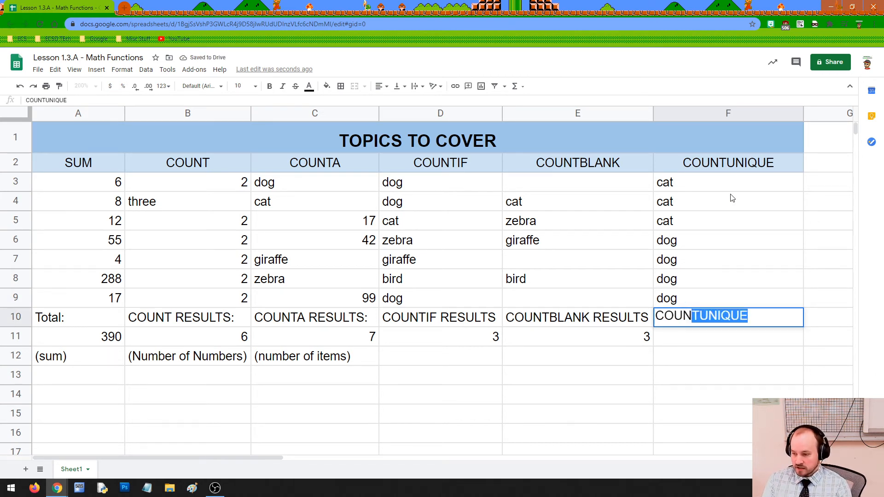
pyautogui.press('Tab')
pyautogui.hotkey('shift', 'Tab')
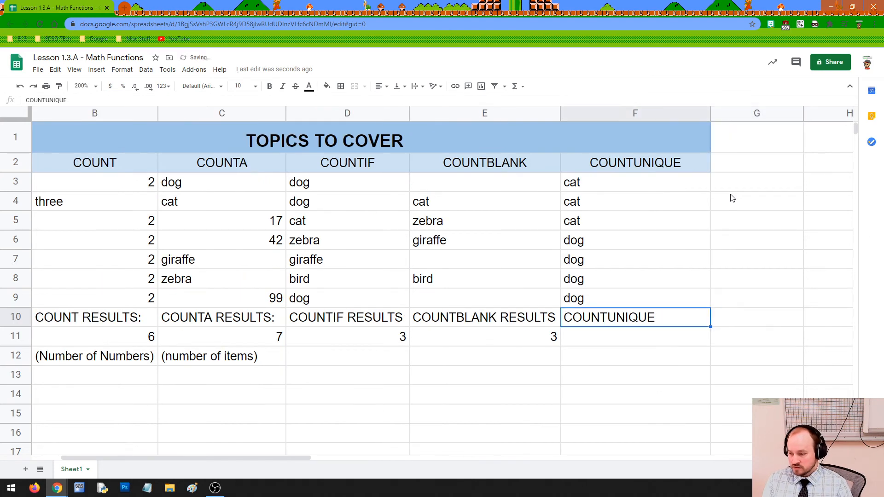
pyautogui.press('Return')
pyautogui.write('RESULTS')
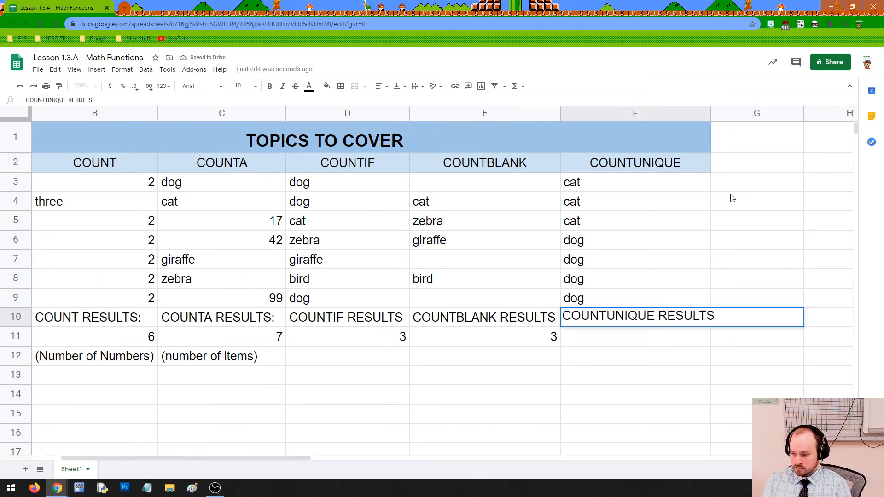
pyautogui.click(704, 115)
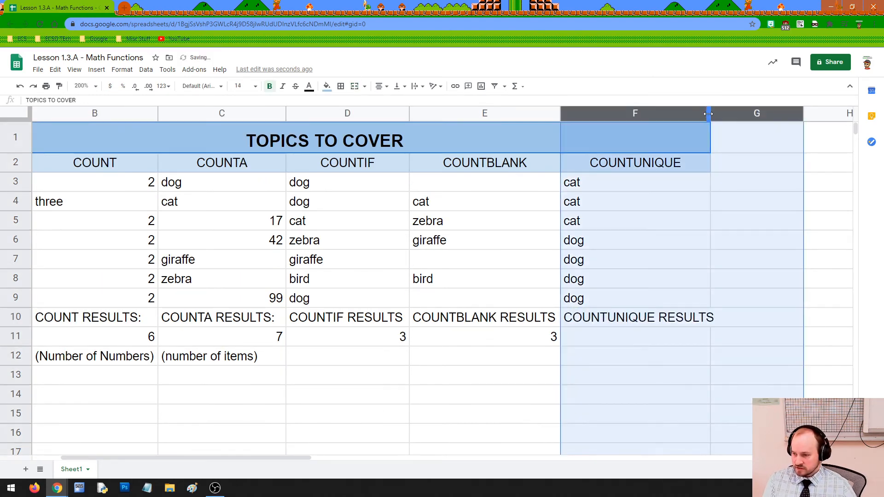
pyautogui.click(707, 147)
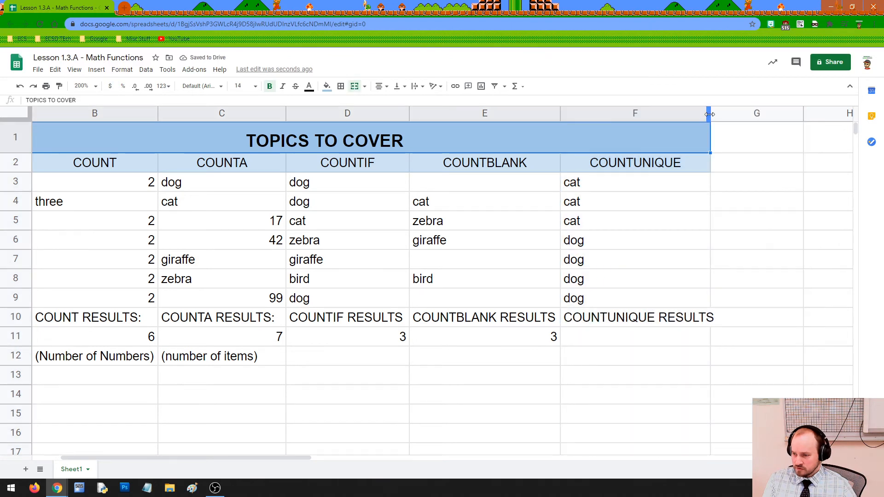
pyautogui.moveTo(710, 113); pyautogui.dragTo(722, 114)
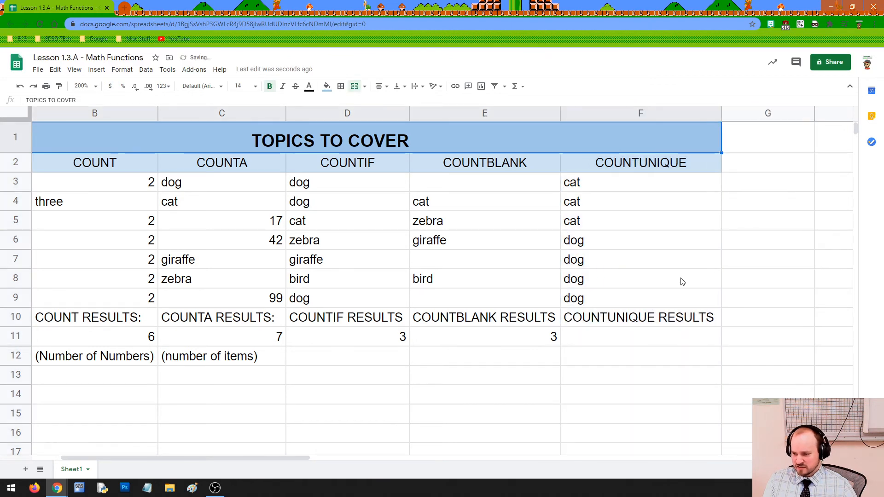
pyautogui.click(626, 323)
pyautogui.click(626, 332)
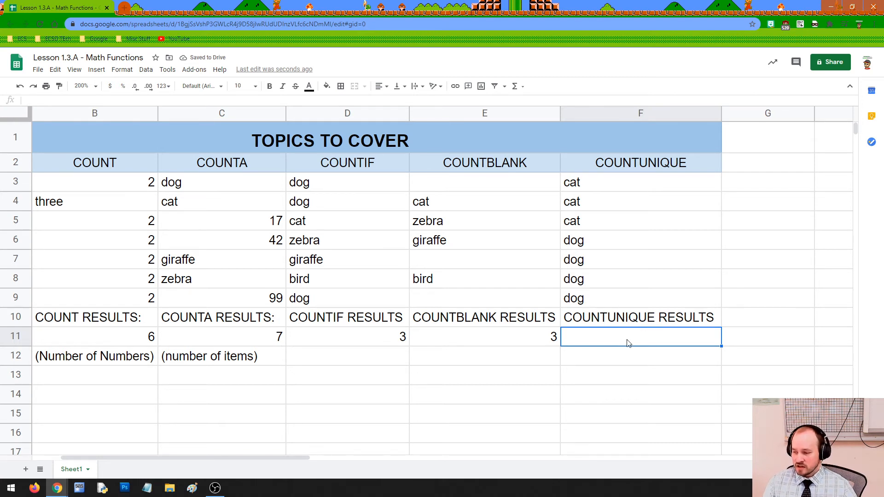
pyautogui.moveTo(604, 150); pyautogui.dragTo(711, 324)
pyautogui.click(645, 344)
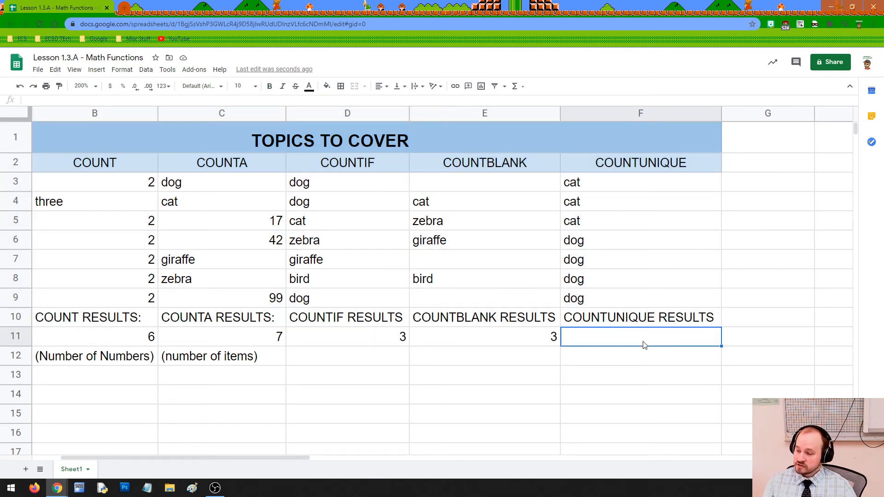
pyautogui.moveTo(604, 149); pyautogui.dragTo(702, 235)
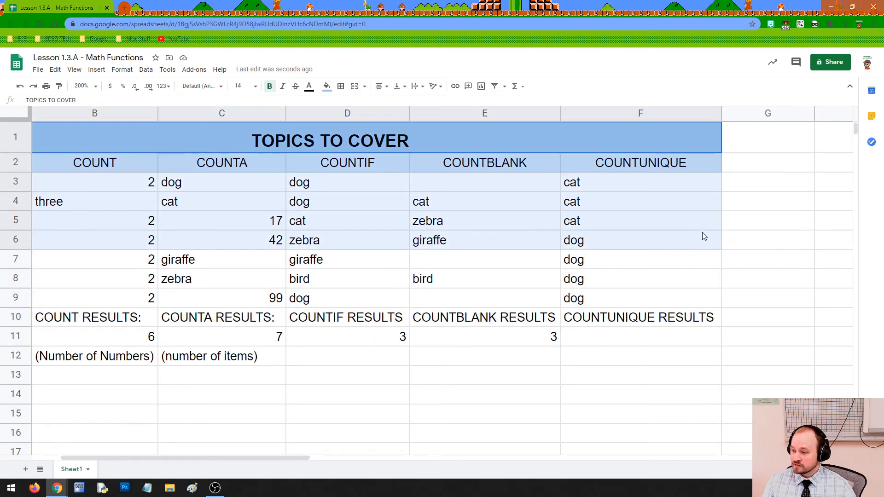
pyautogui.click(680, 309)
pyautogui.click(644, 344)
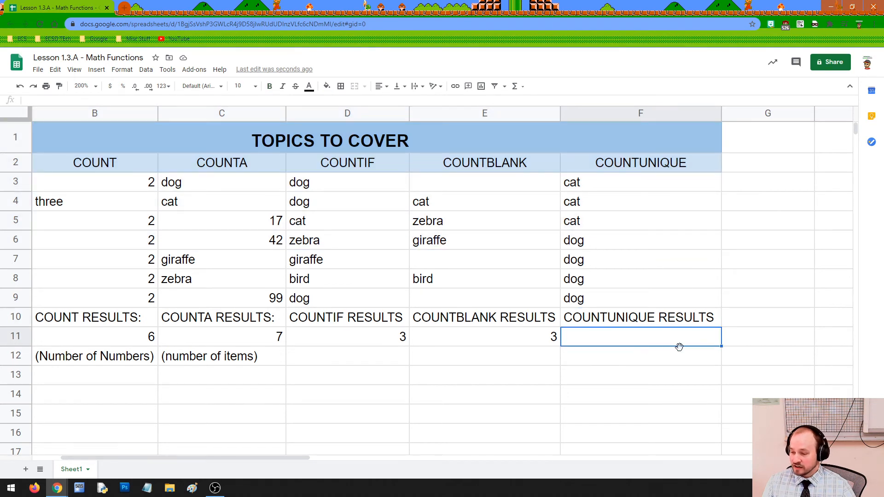
pyautogui.click(615, 317)
# Count the unique values of F3:F9 in cell F11 with the formula =countunique(F3:F9).
pyautogui.click(624, 340)
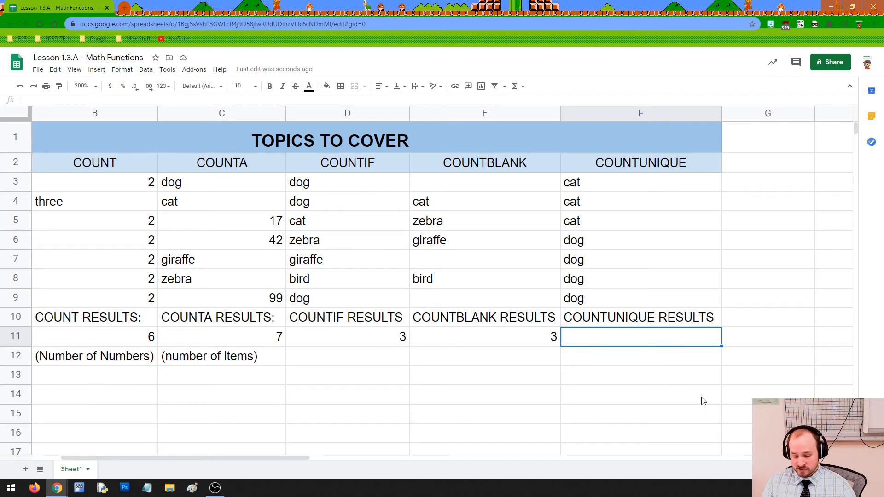
pyautogui.write('=count')
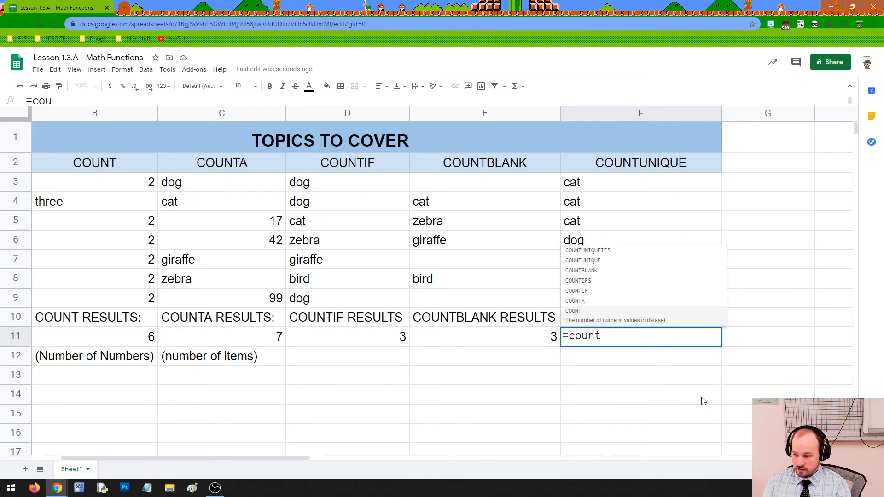
pyautogui.write('unique')
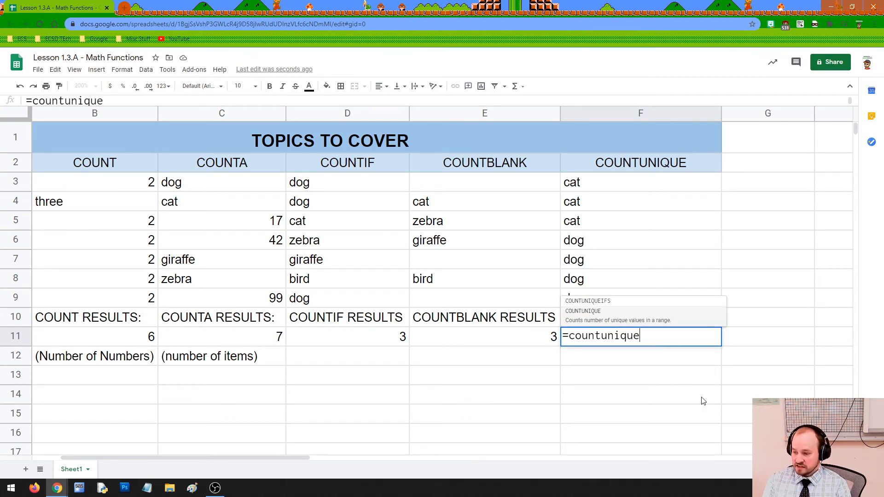
pyautogui.write('(')
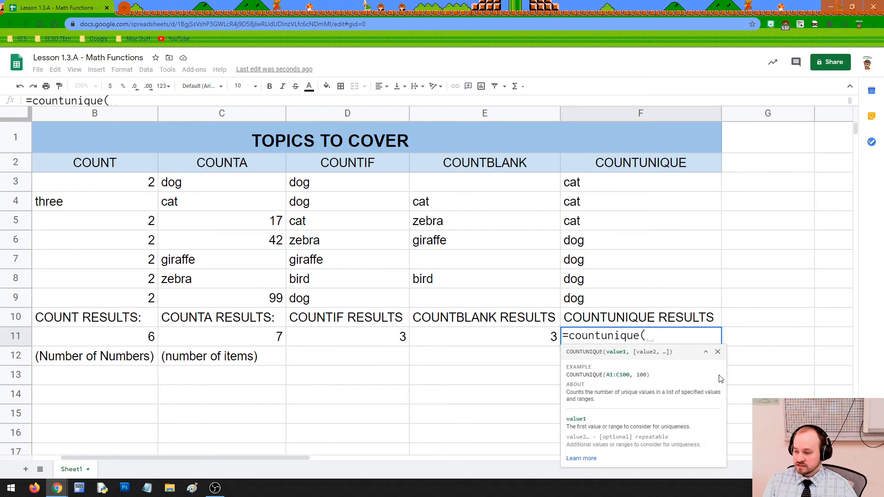
pyautogui.moveTo(607, 183); pyautogui.dragTo(612, 296)
pyautogui.write(')')
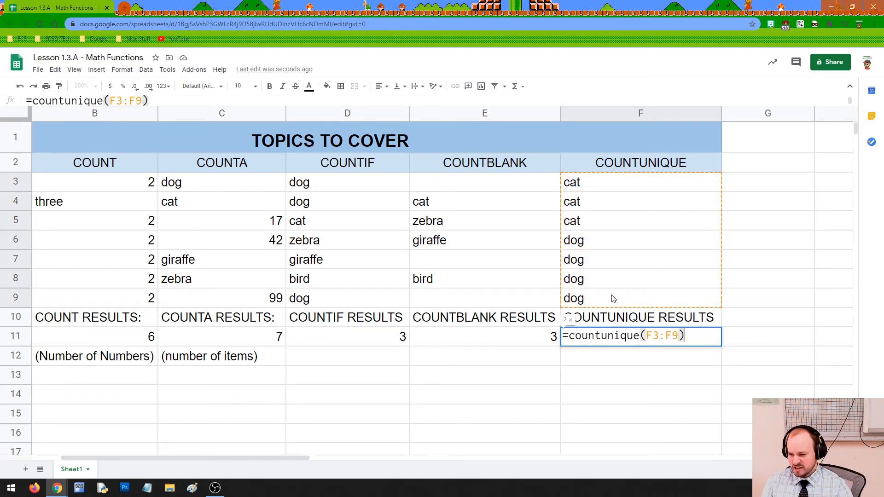
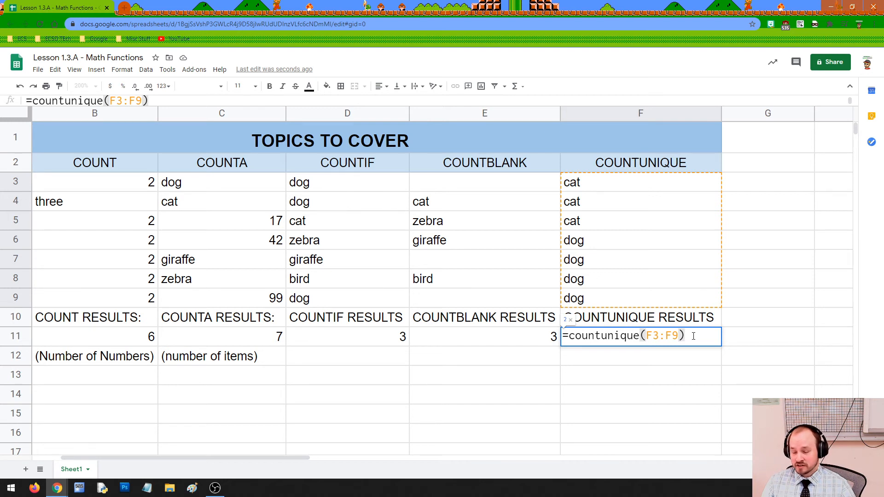
pyautogui.press('Return')
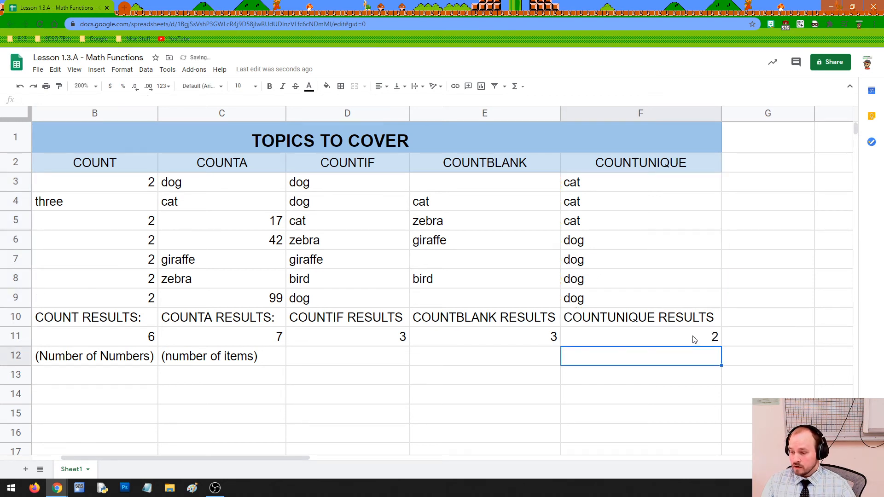
pyautogui.click(693, 339)
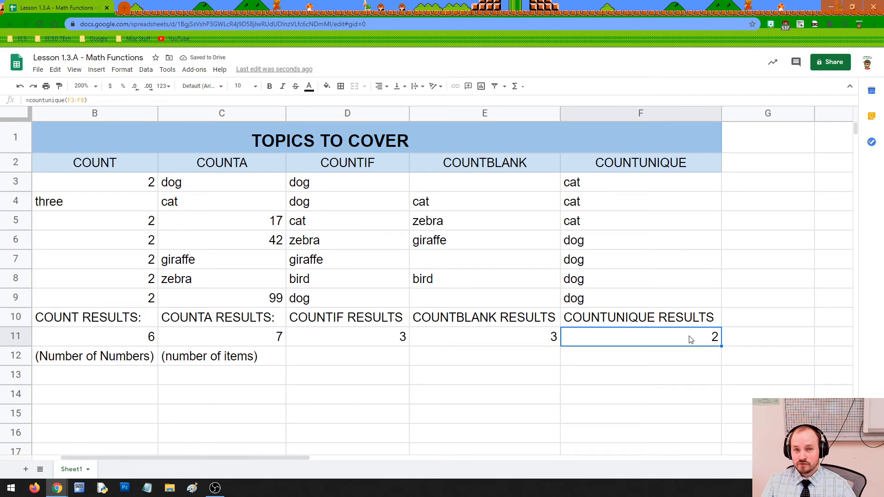
# Replace the entry in F3 with giraffe and compare the COUNTUNIQUE result in F11 with the list.
pyautogui.click(594, 187)
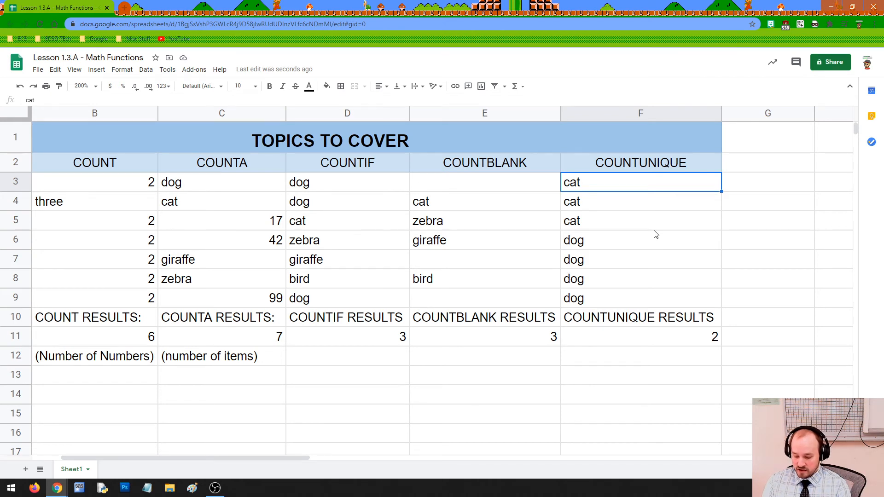
pyautogui.write('giraffe')
pyautogui.press('Return')
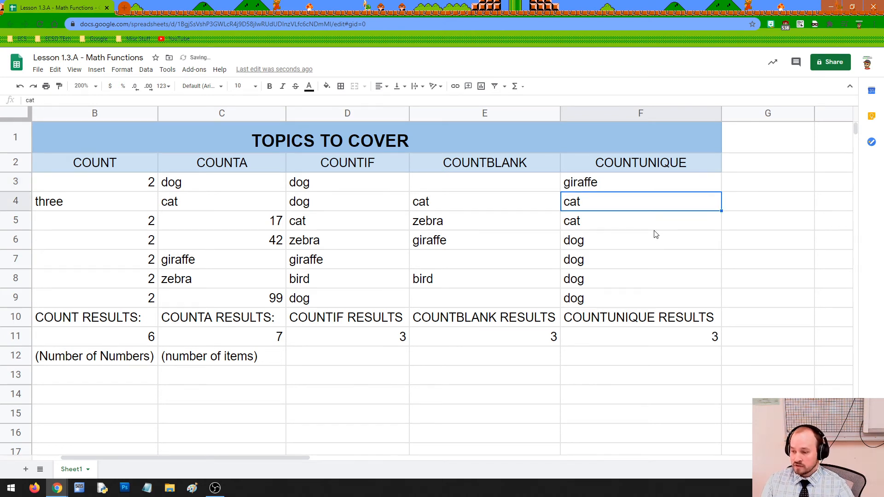
pyautogui.click(692, 336)
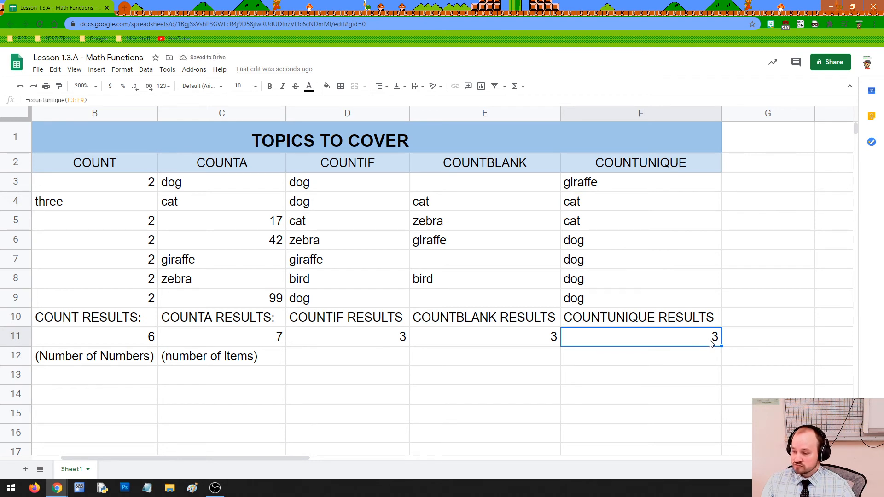
pyautogui.click(609, 189)
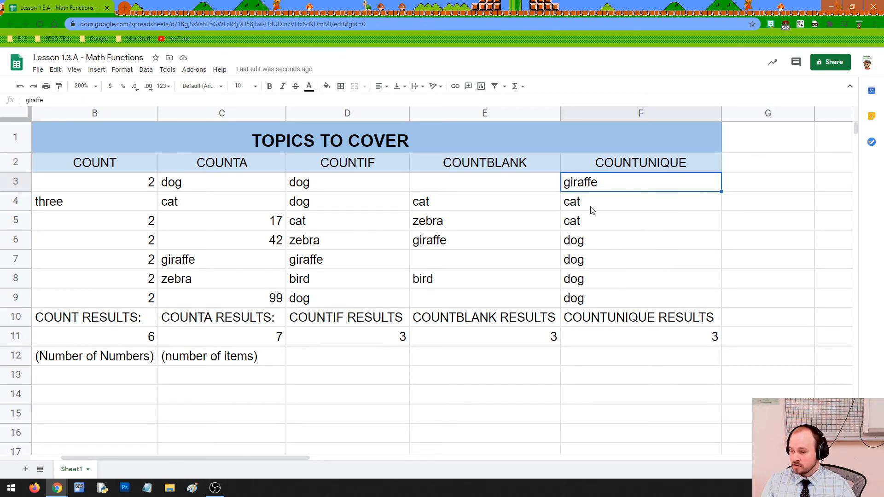
pyautogui.moveTo(591, 202); pyautogui.dragTo(601, 304)
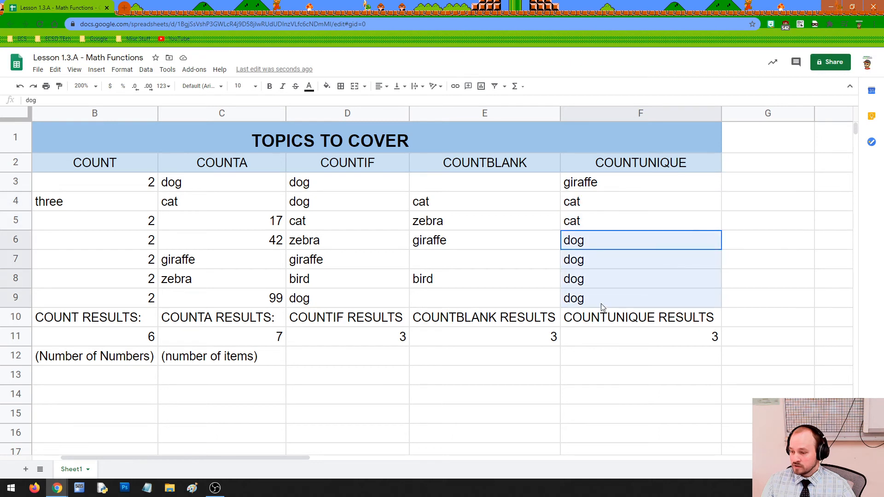
# Change F8 to cat and review the list F3:F9 against the COUNTUNIQUE result.
pyautogui.click(589, 282)
pyautogui.write('cat')
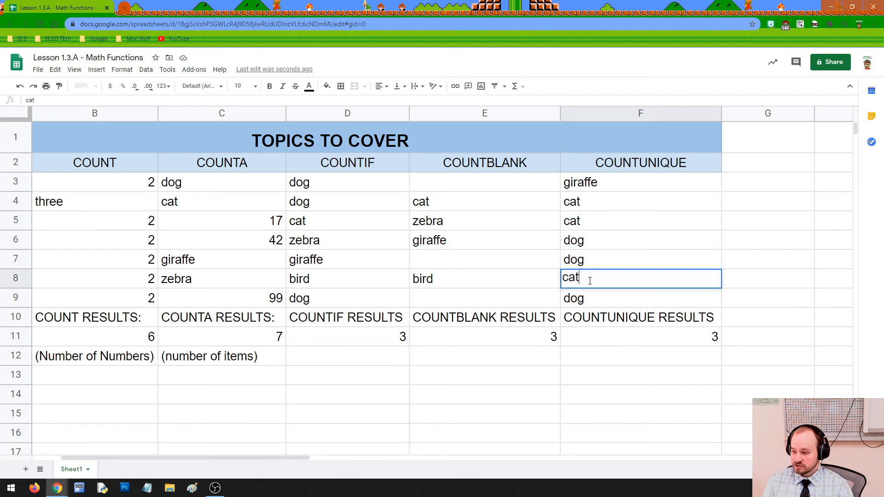
pyautogui.press('Return')
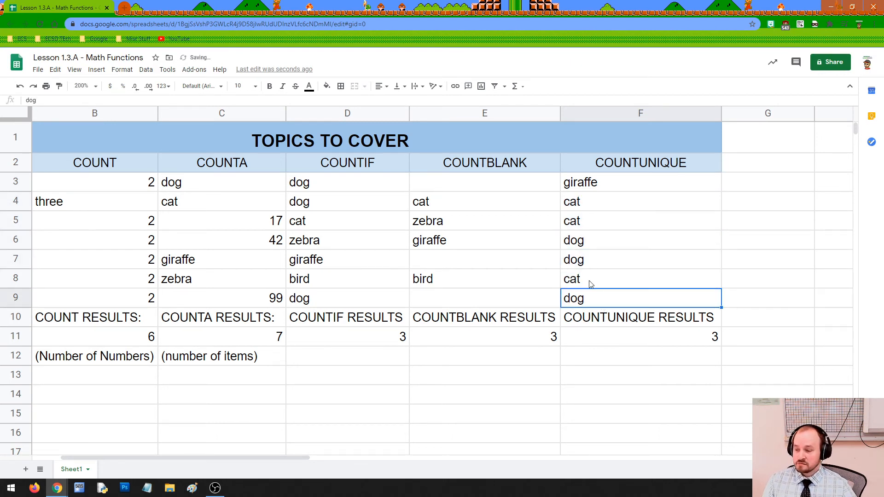
pyautogui.moveTo(594, 182); pyautogui.dragTo(595, 298)
pyautogui.click(605, 296)
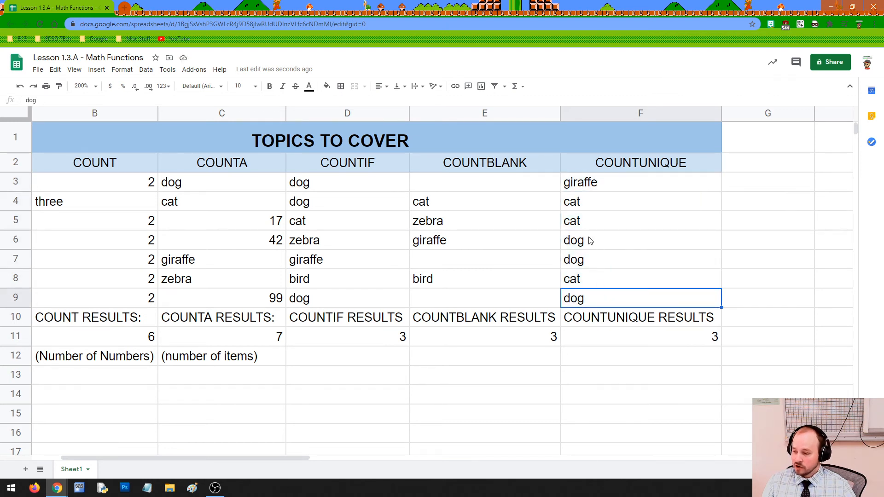
# Change F6 to uppercase DOG and check how the COUNTUNIQUE result in F11 treats capitalization across F3:F9.
pyautogui.doubleClick(591, 241)
pyautogui.moveTo(590, 238); pyautogui.dragTo(558, 239)
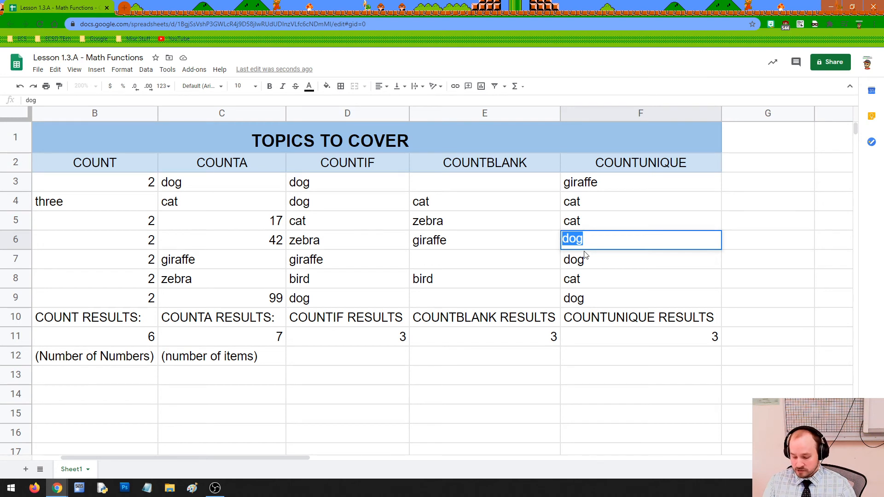
pyautogui.write('DOG')
pyautogui.press('Return')
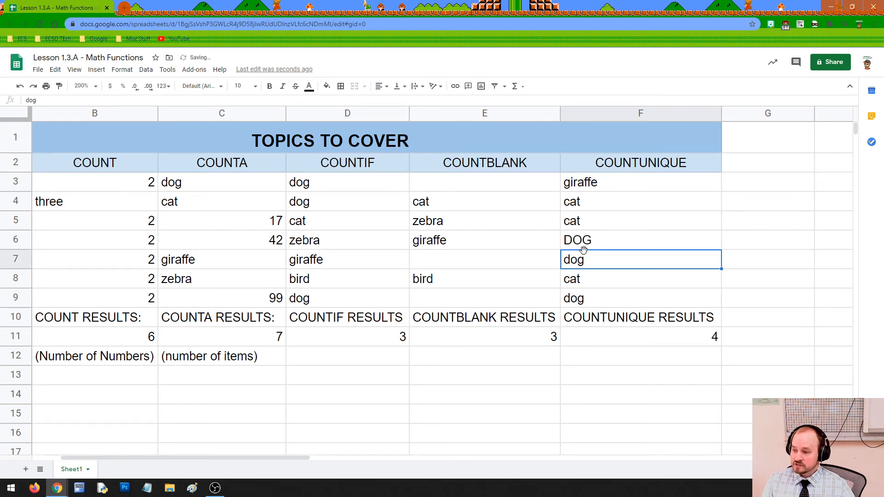
pyautogui.click(693, 337)
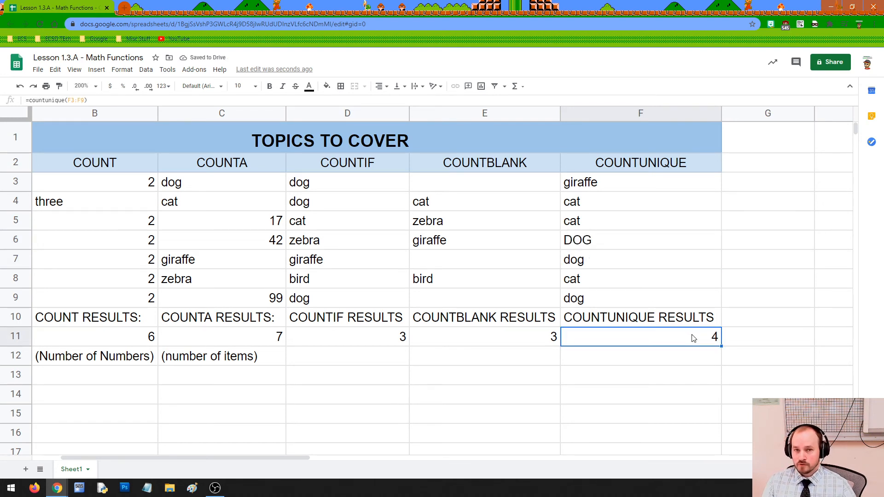
pyautogui.moveTo(633, 189); pyautogui.dragTo(632, 298)
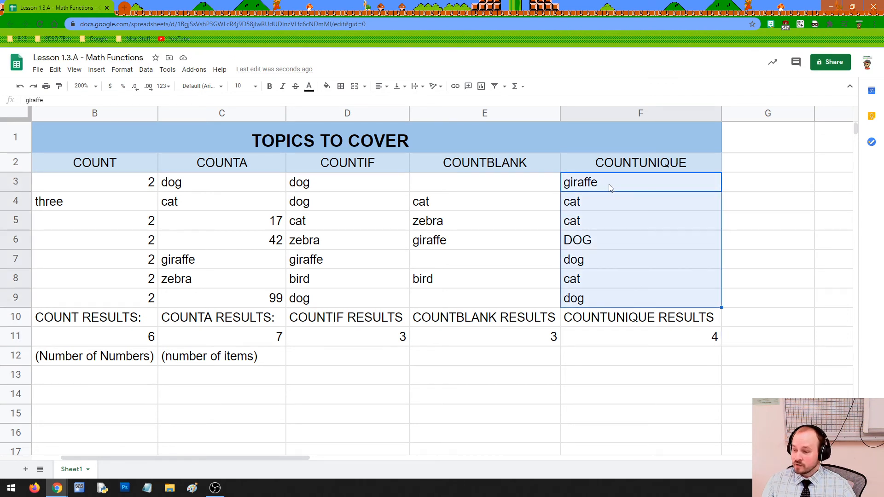
# Highlight F3:F9 to review the entries evaluated by COUNTUNIQUE, and select the TOPICS TO COVER title cell.
pyautogui.click(629, 187)
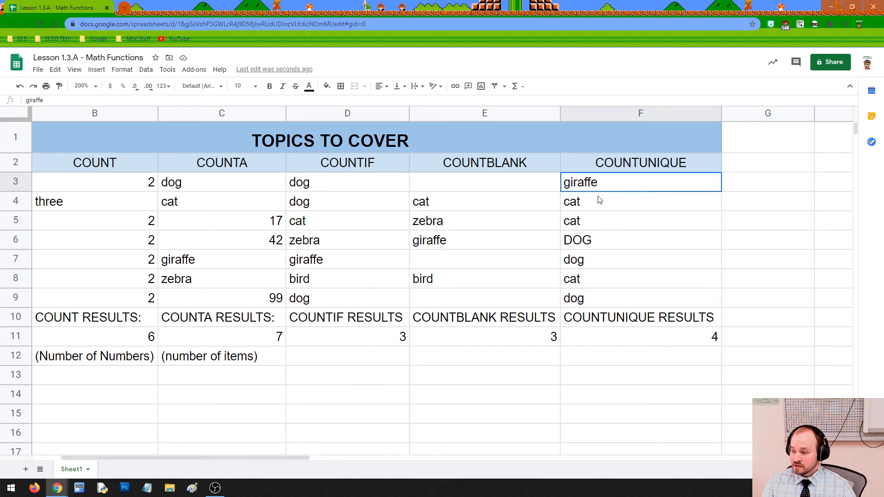
pyautogui.moveTo(599, 200); pyautogui.dragTo(596, 295)
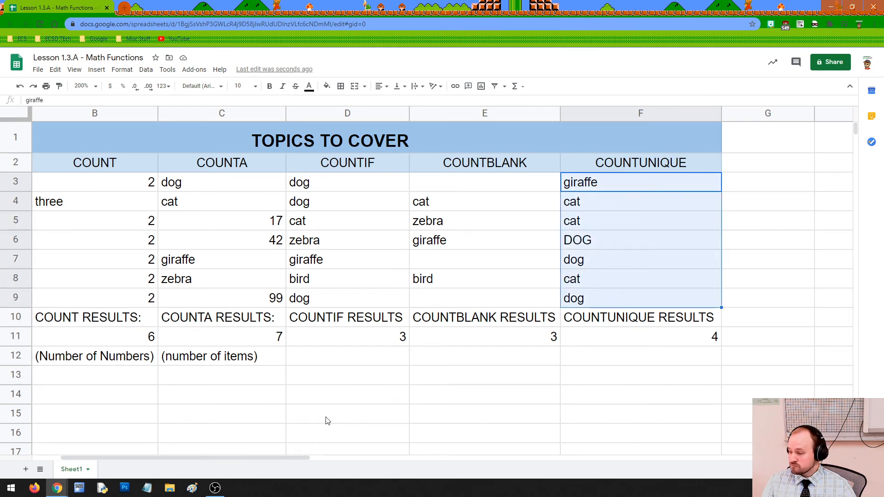
pyautogui.moveTo(279, 458); pyautogui.dragTo(248, 454)
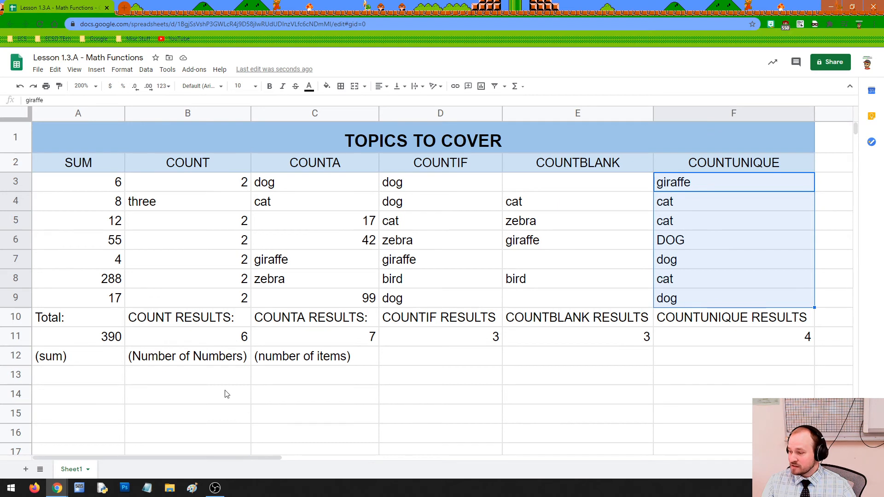
pyautogui.click(286, 137)
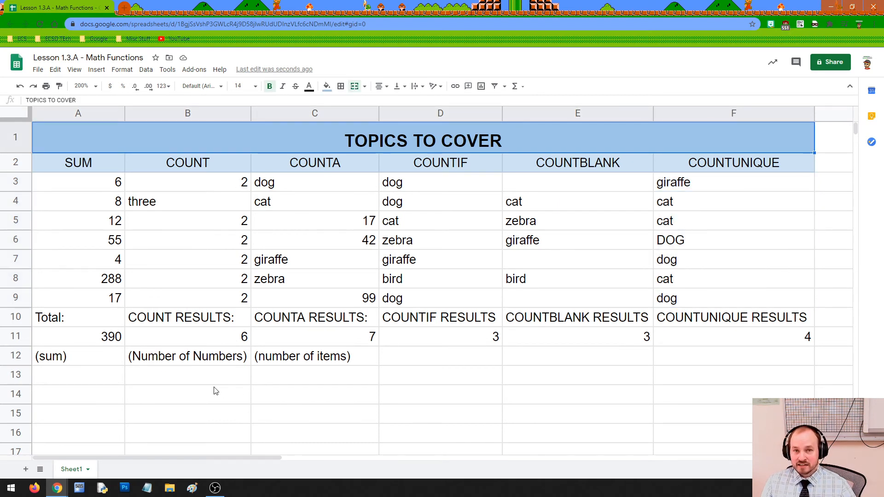
# Browse the complete alphabetical list of insertable functions through to ZTEST, reading short descriptions, and close it without inserting any.
pyautogui.click(97, 69)
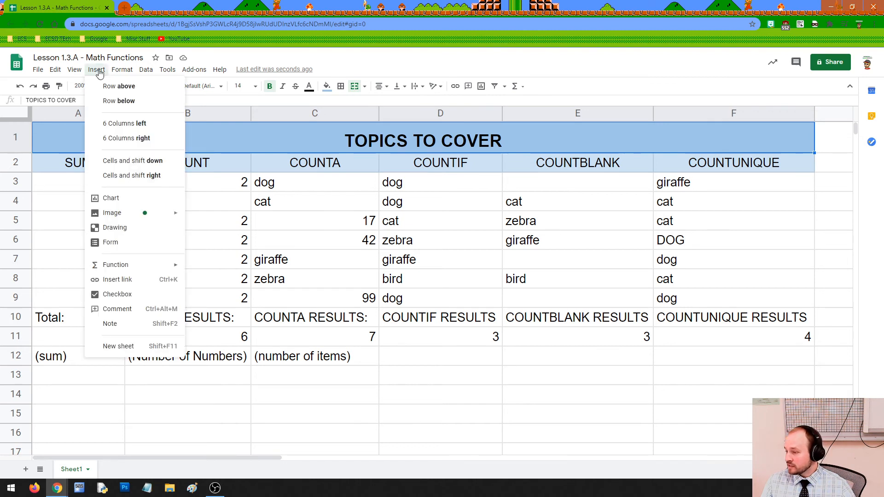
pyautogui.moveTo(156, 269)
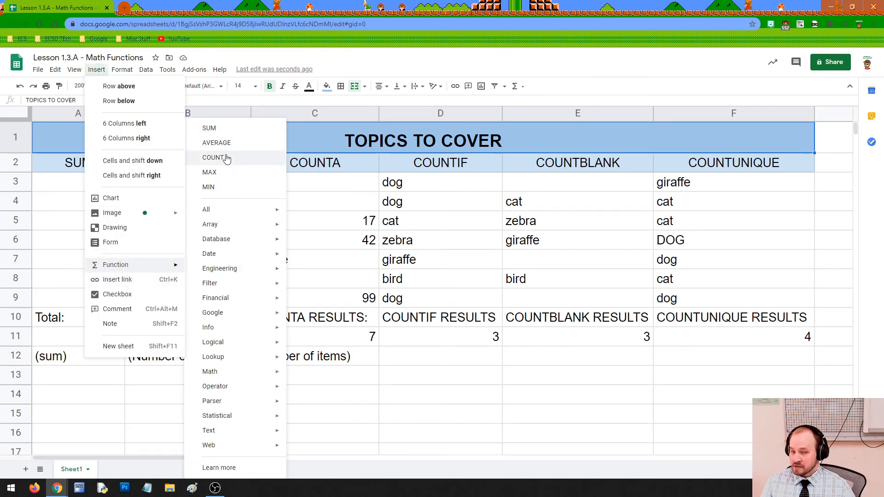
pyautogui.moveTo(231, 217)
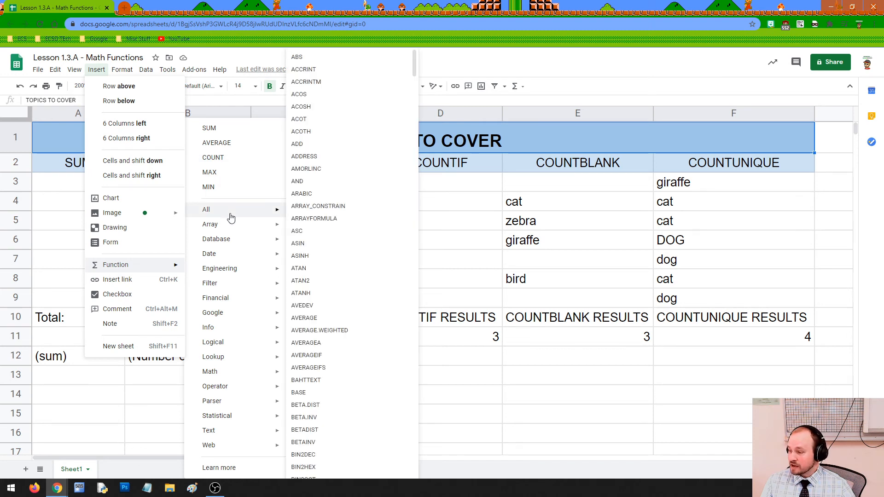
pyautogui.scroll(-10, 330, 247)
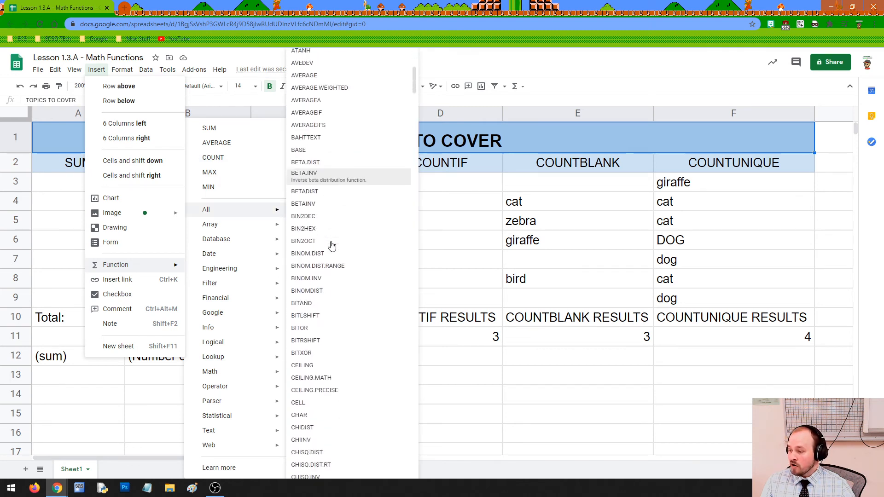
pyautogui.scroll(-10, 333, 247)
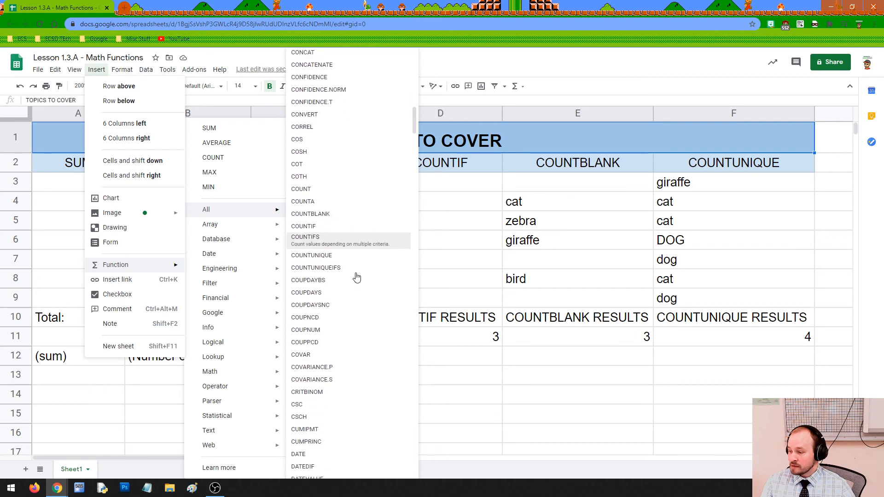
pyautogui.scroll(-8, 356, 276)
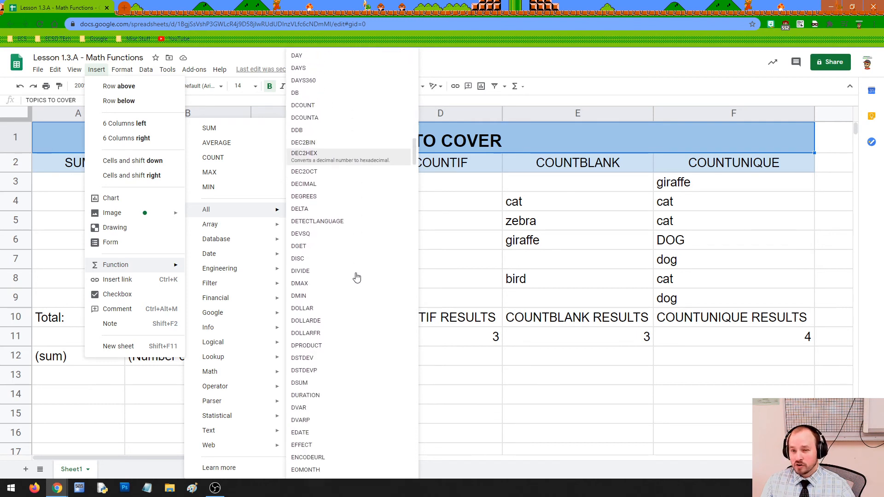
pyautogui.scroll(-8, 357, 276)
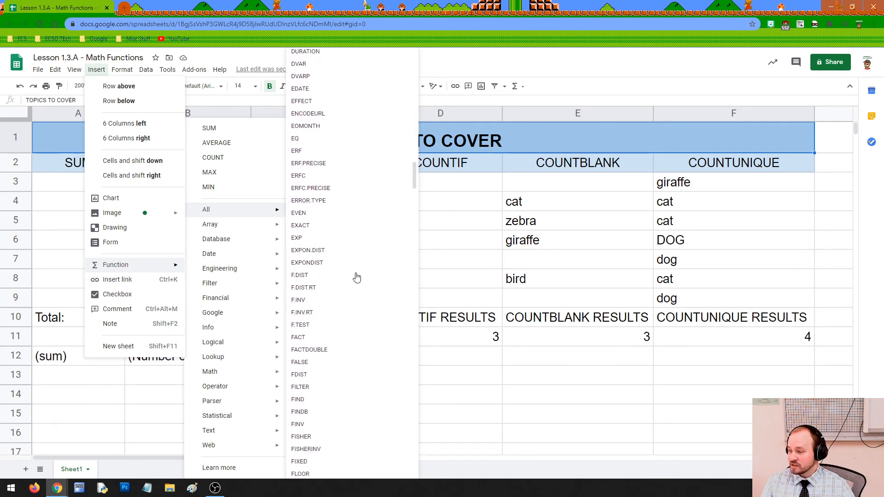
pyautogui.scroll(-9, 357, 277)
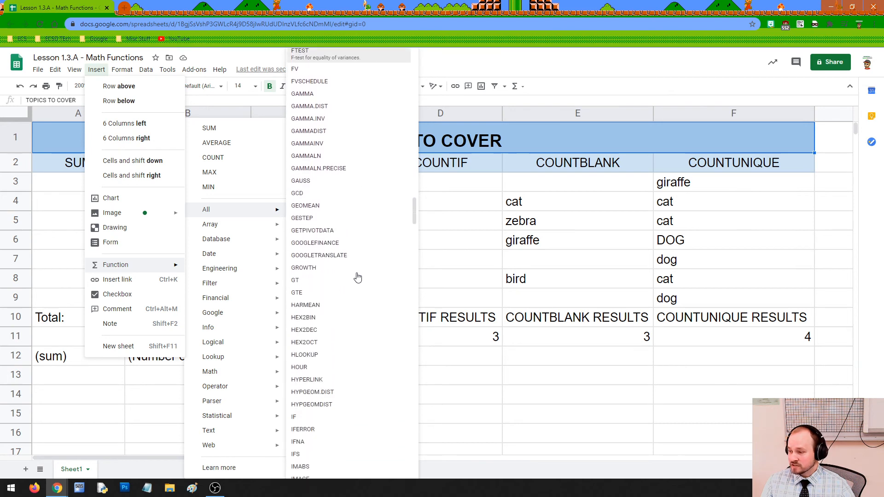
pyautogui.scroll(-3, 358, 278)
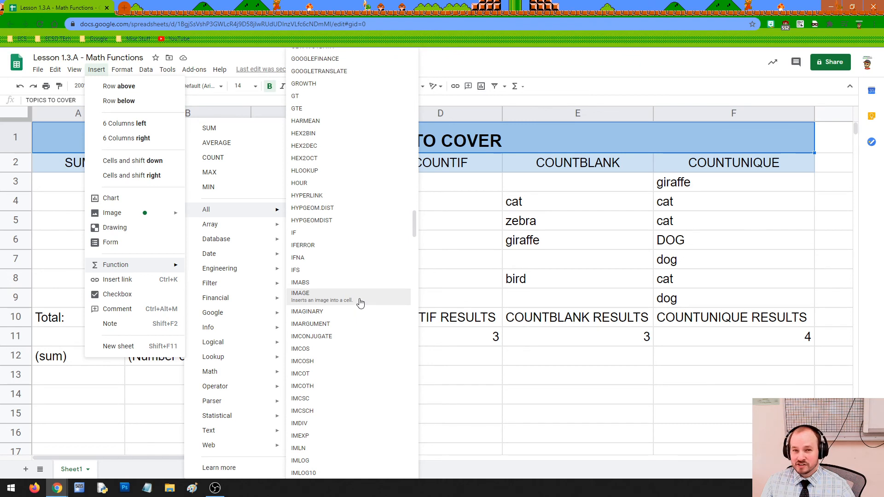
pyautogui.scroll(-2, 360, 302)
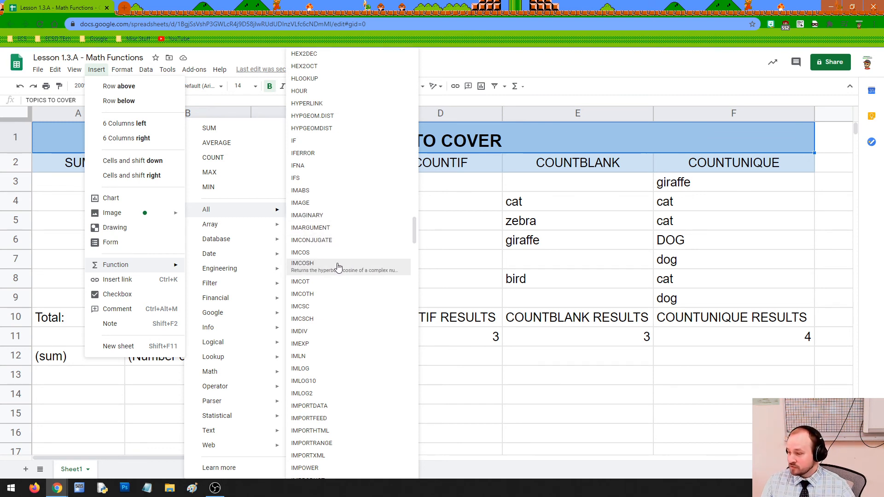
pyautogui.scroll(-9, 337, 303)
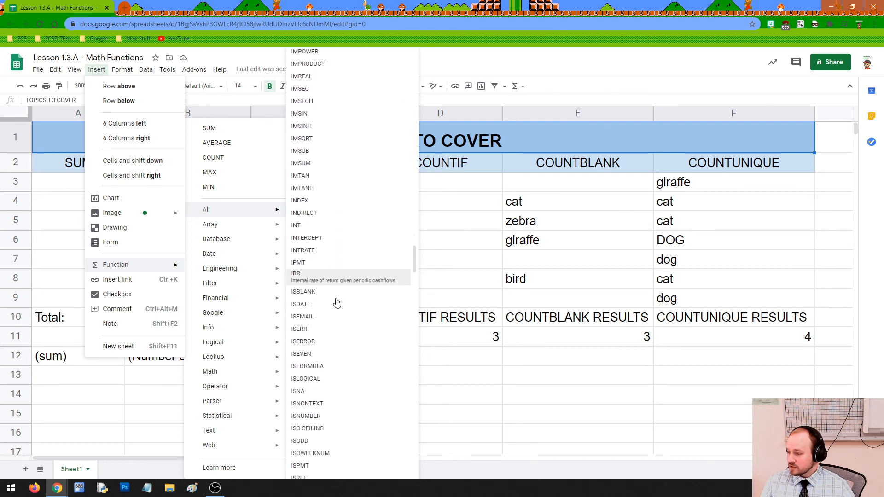
pyautogui.scroll(-3, 337, 303)
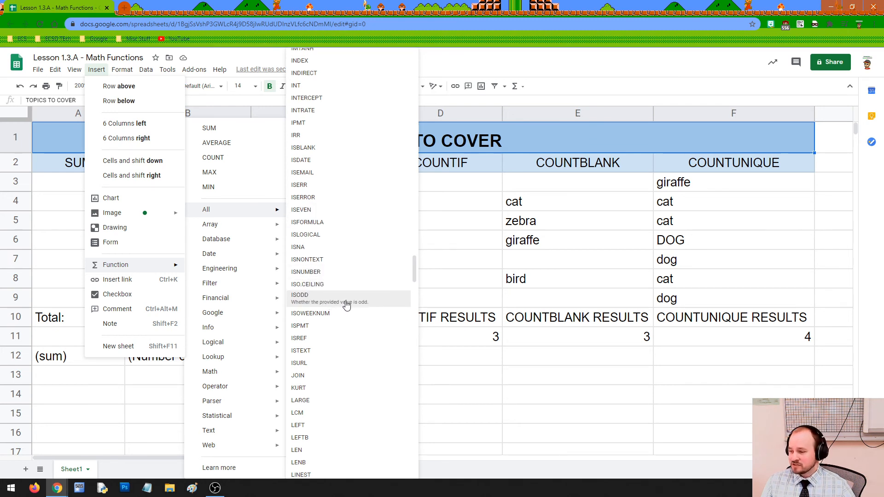
pyautogui.scroll(-12, 346, 306)
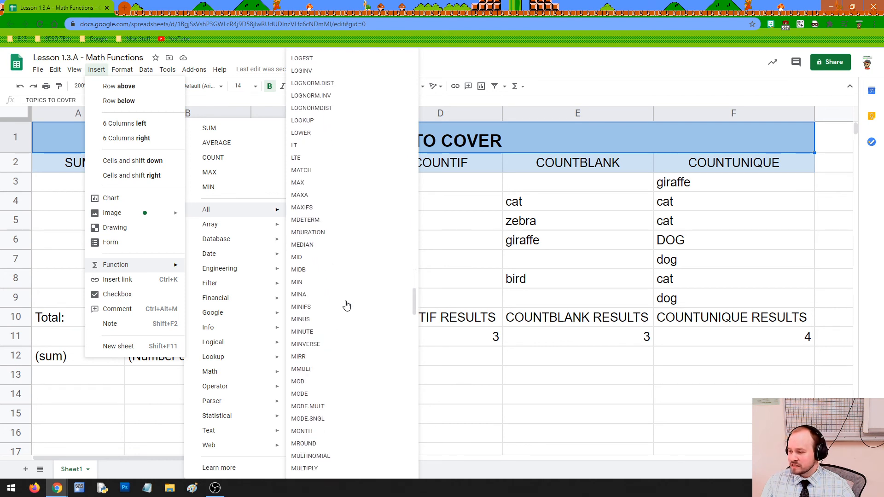
pyautogui.scroll(-10, 346, 305)
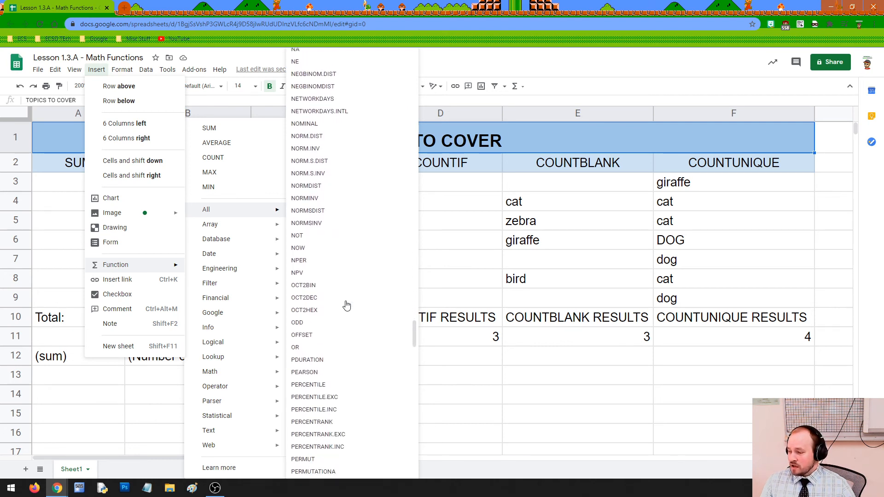
pyautogui.scroll(-10, 347, 305)
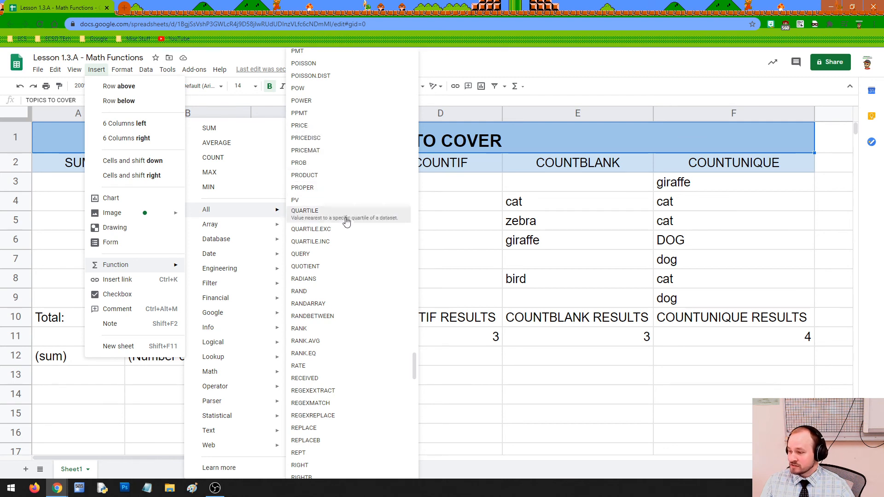
pyautogui.scroll(-3, 343, 260)
pyautogui.scroll(-2, 342, 260)
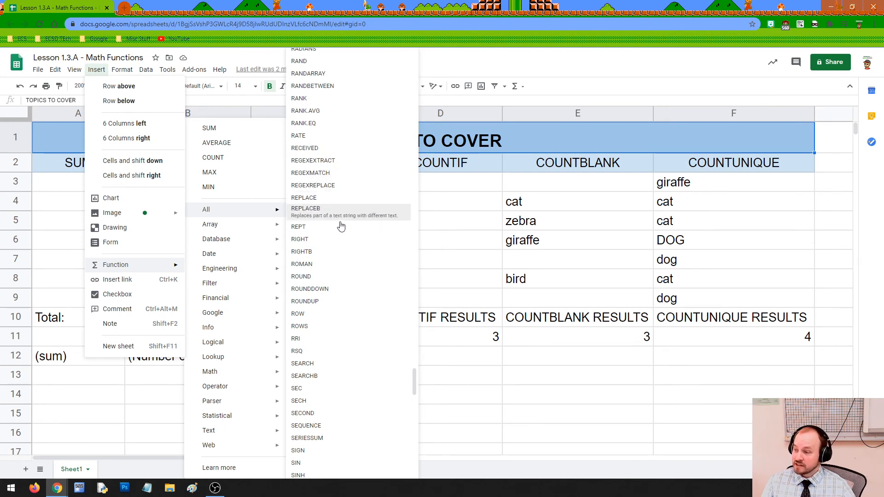
pyautogui.scroll(-4, 339, 270)
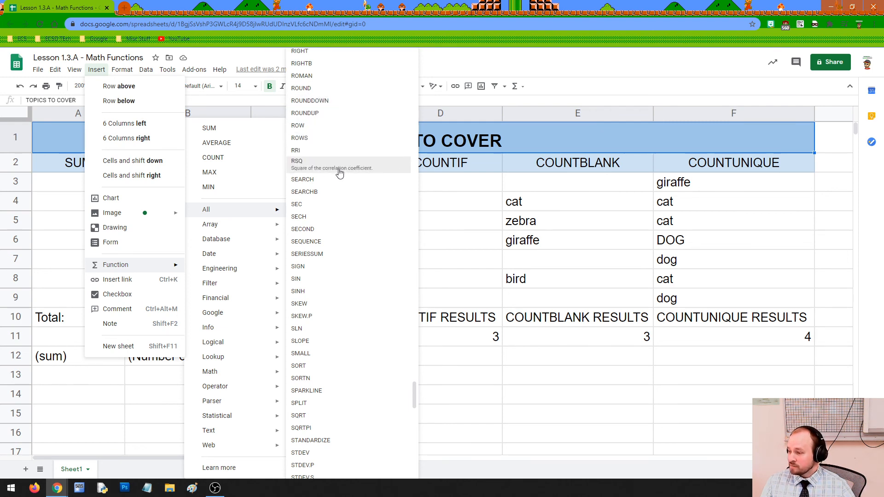
pyautogui.scroll(-5, 336, 276)
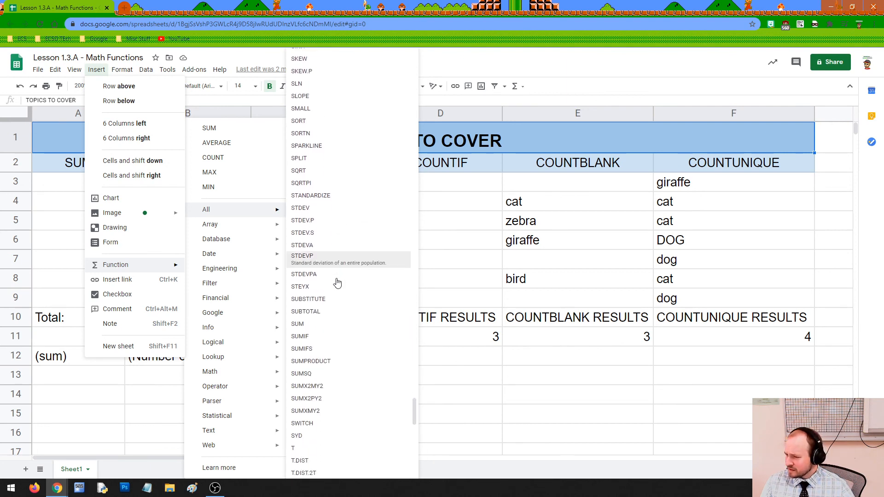
pyautogui.scroll(-3, 336, 277)
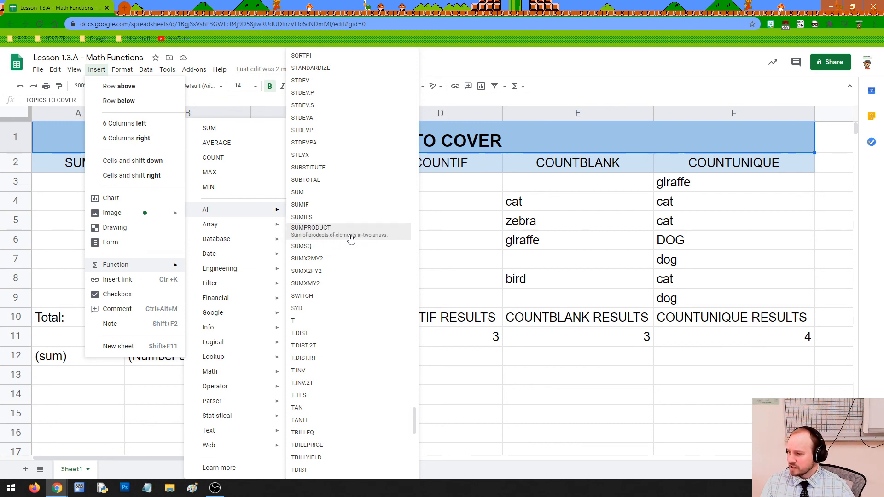
pyautogui.scroll(-8, 364, 235)
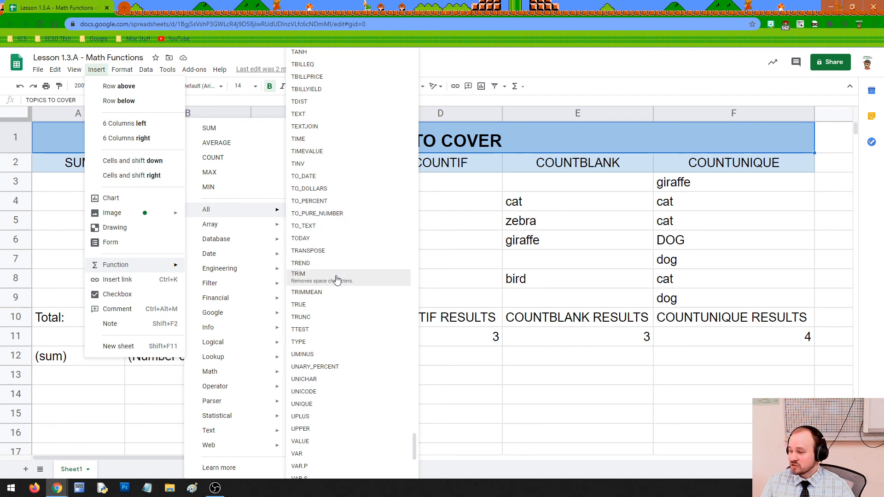
pyautogui.scroll(-6, 335, 281)
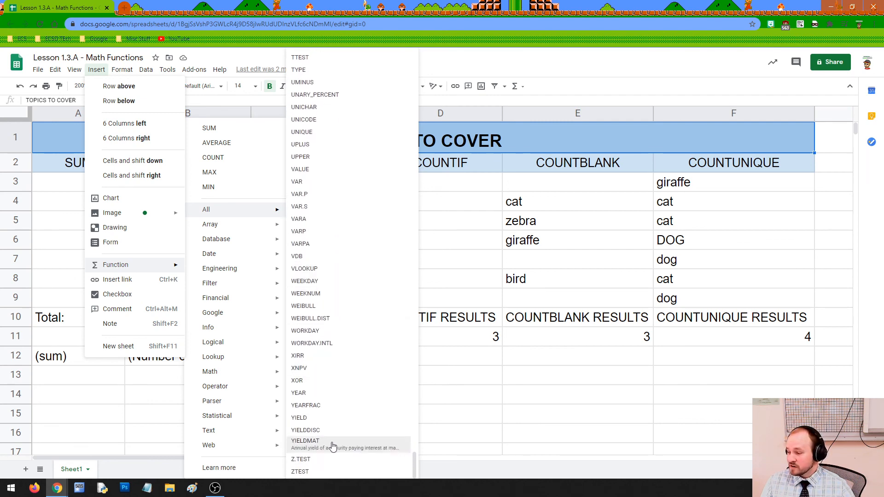
pyautogui.scroll(8, 334, 437)
pyautogui.scroll(20, 339, 424)
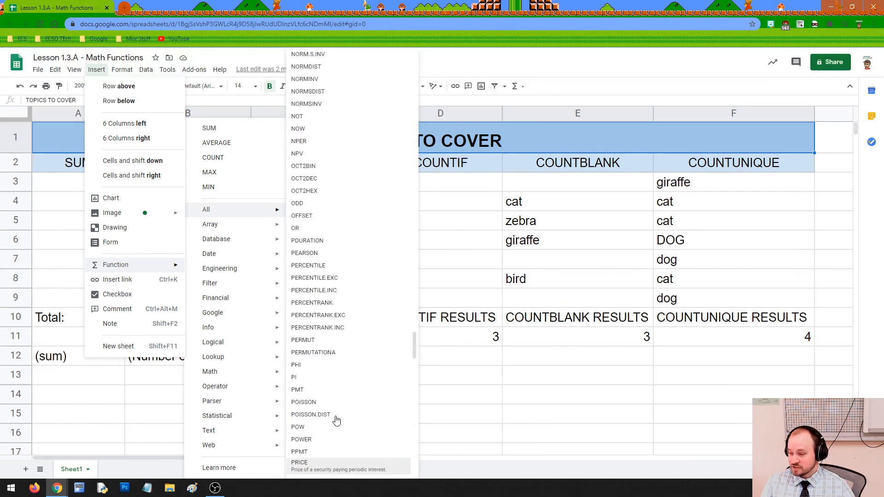
pyautogui.click(440, 383)
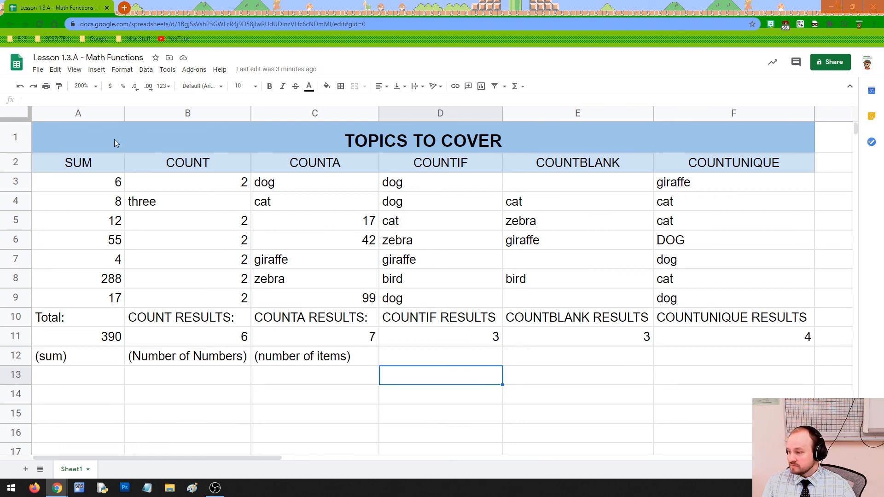
# Highlight the whole table A1:F12 to review the six functions covered, and clear the selection.
pyautogui.moveTo(114, 139); pyautogui.dragTo(686, 363)
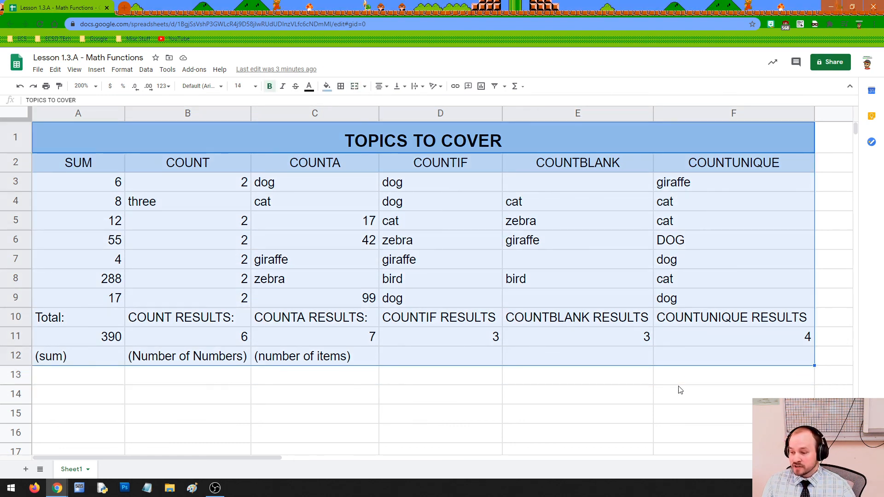
pyautogui.click(680, 387)
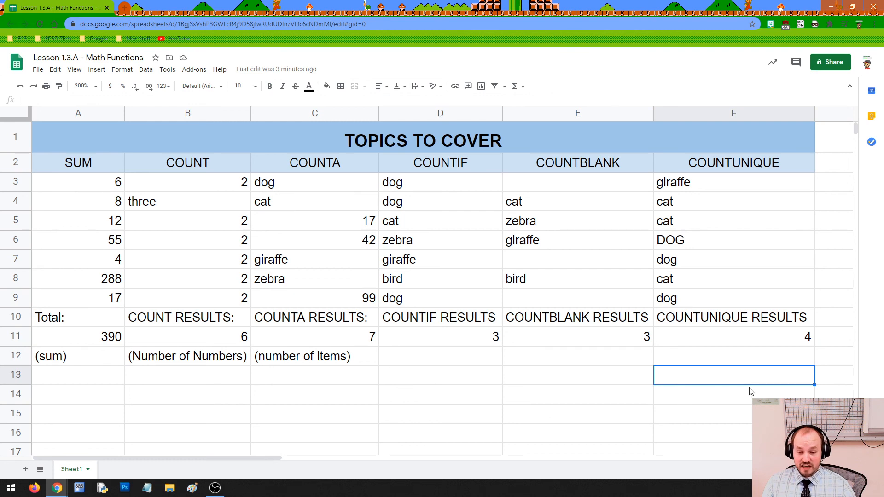